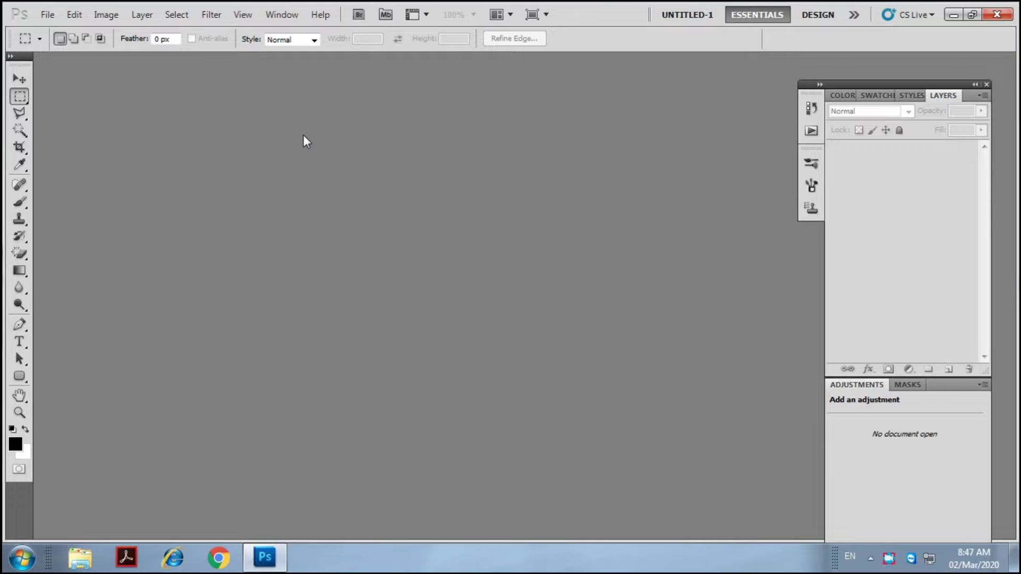
- Create a new white International Paper document, 297 × 210 mm landscape at 300 ppi
{"action": "left_click", "coordinate": [47, 18]}
{"action": "left_click", "coordinate": [55, 34]}
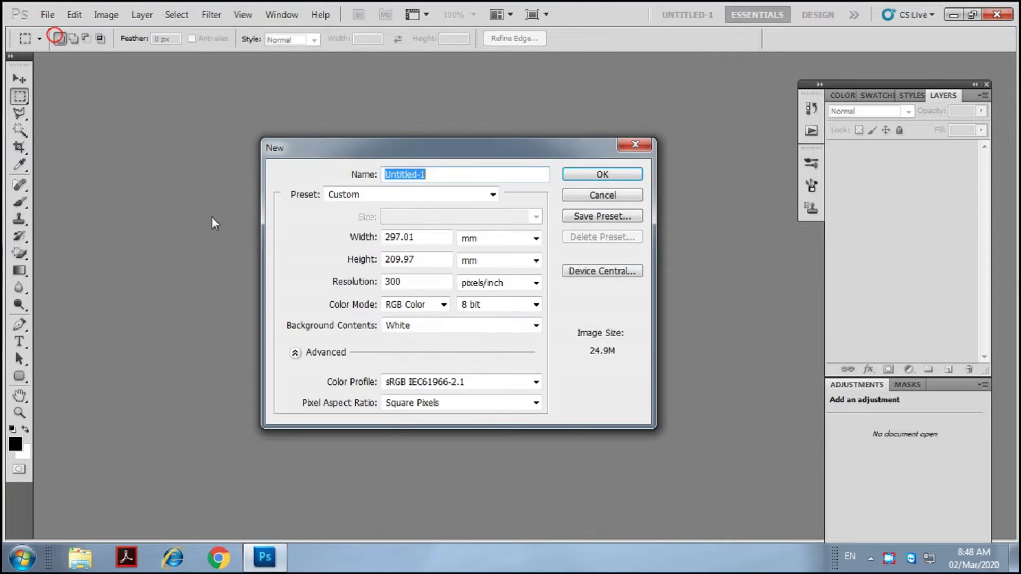
{"action": "left_click", "coordinate": [492, 195]}
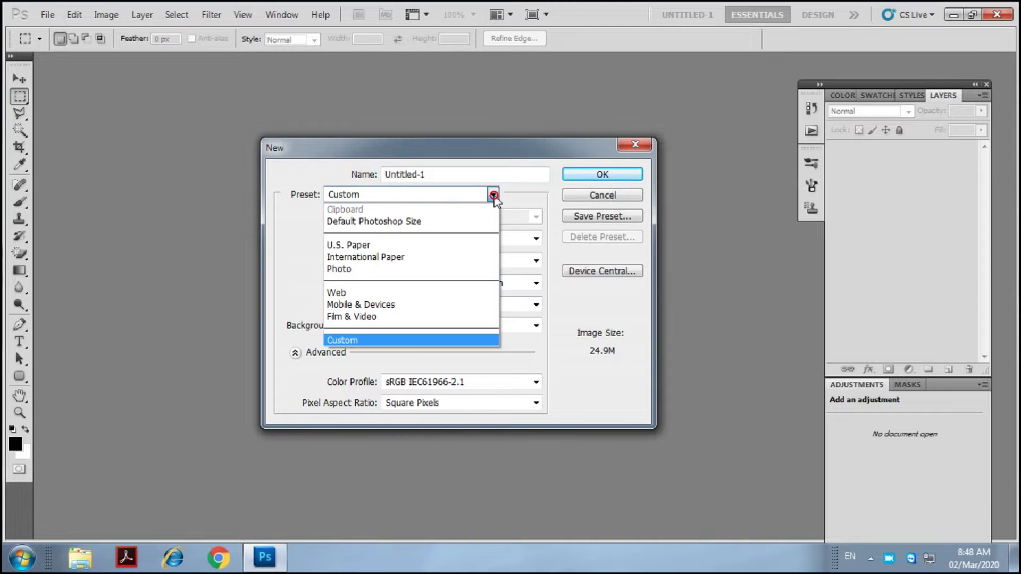
{"action": "left_click", "coordinate": [407, 257]}
{"action": "double_click", "coordinate": [417, 235]}
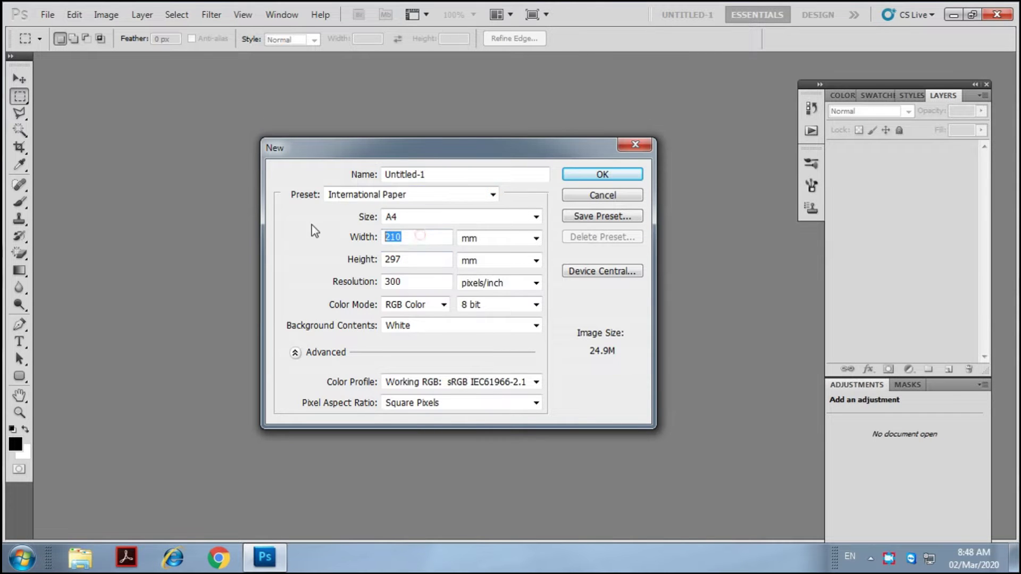
{"action": "type", "text": "297"}
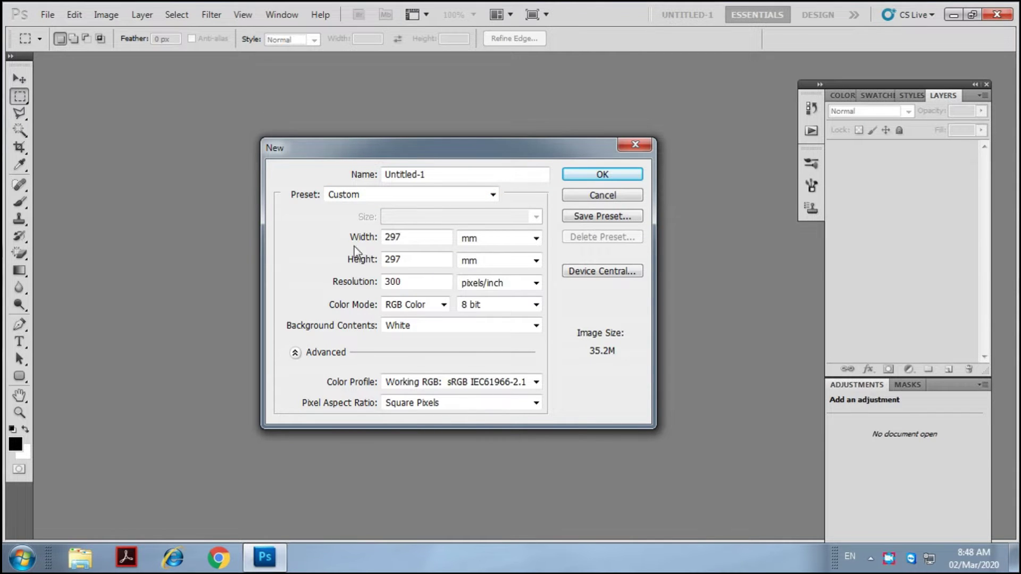
{"action": "double_click", "coordinate": [410, 260]}
{"action": "type", "text": "297"}
{"action": "key", "text": "Return"}
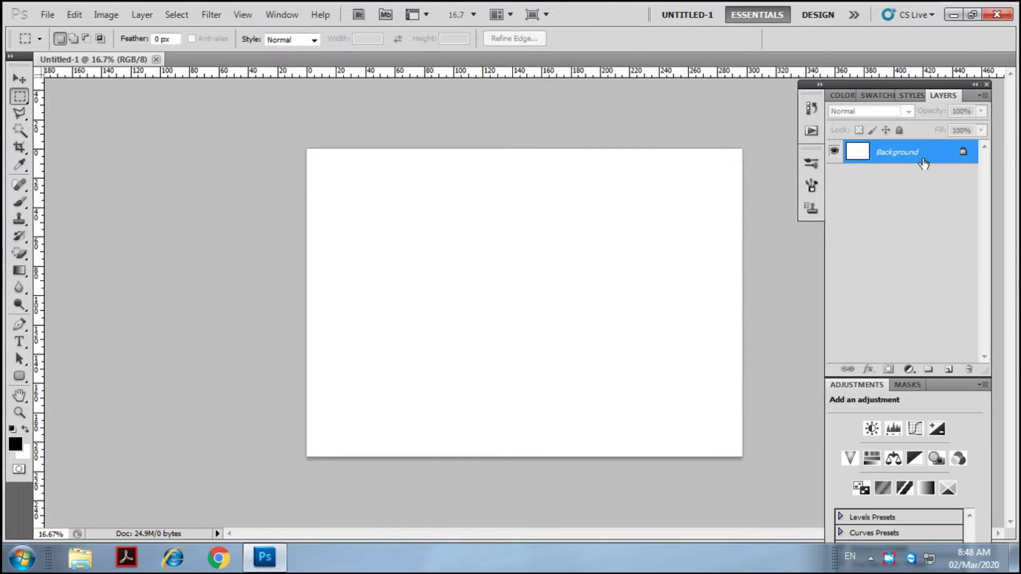
- Add an empty Layer 1 above the background and select the whole canvas
{"action": "left_click", "coordinate": [948, 371]}
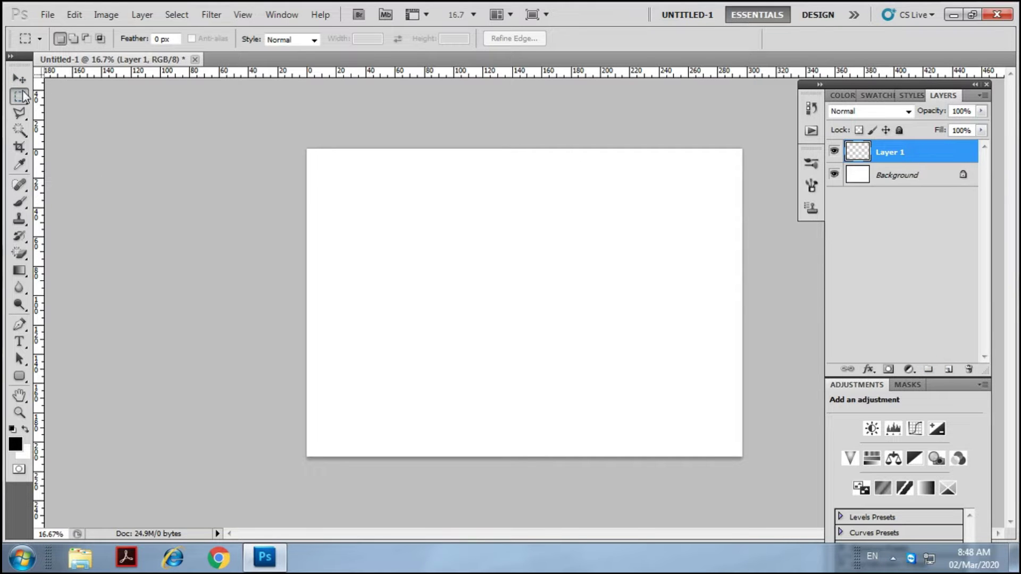
{"action": "key", "text": "ctrl+a"}
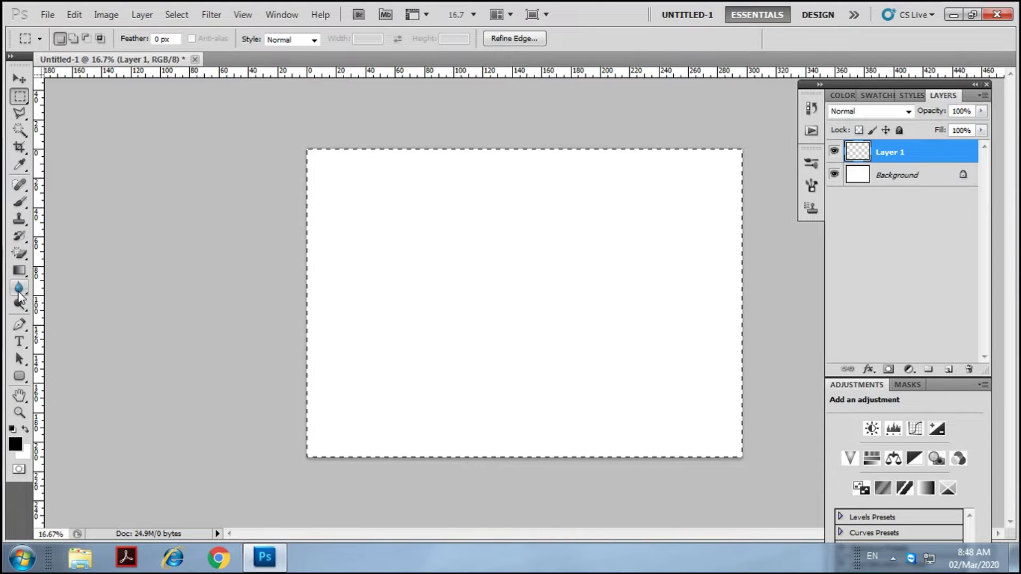
{"action": "key", "text": "ctrl+d"}
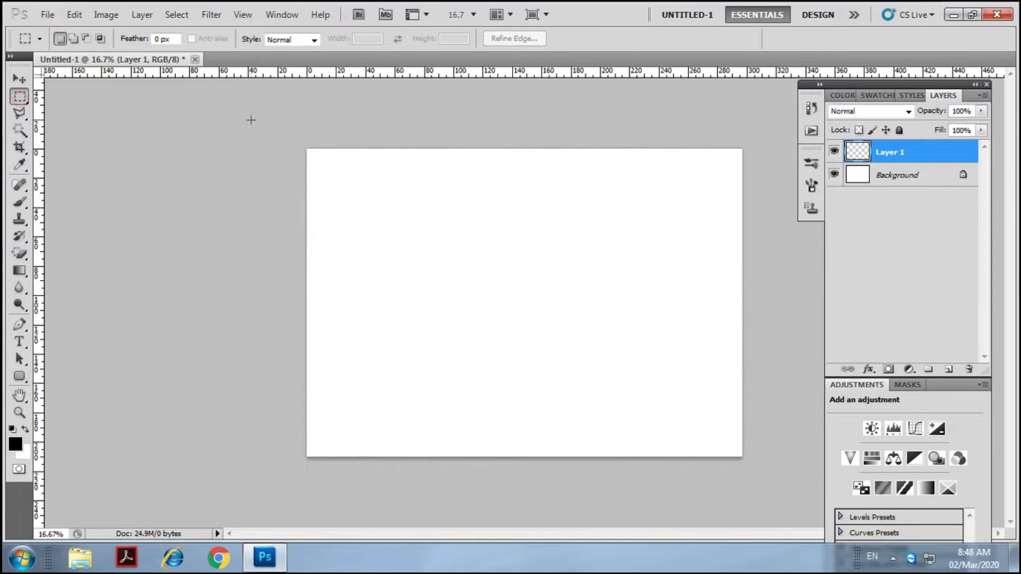
{"action": "left_click_drag", "start_coordinate": [800, 489], "coordinate": [799, 490]}
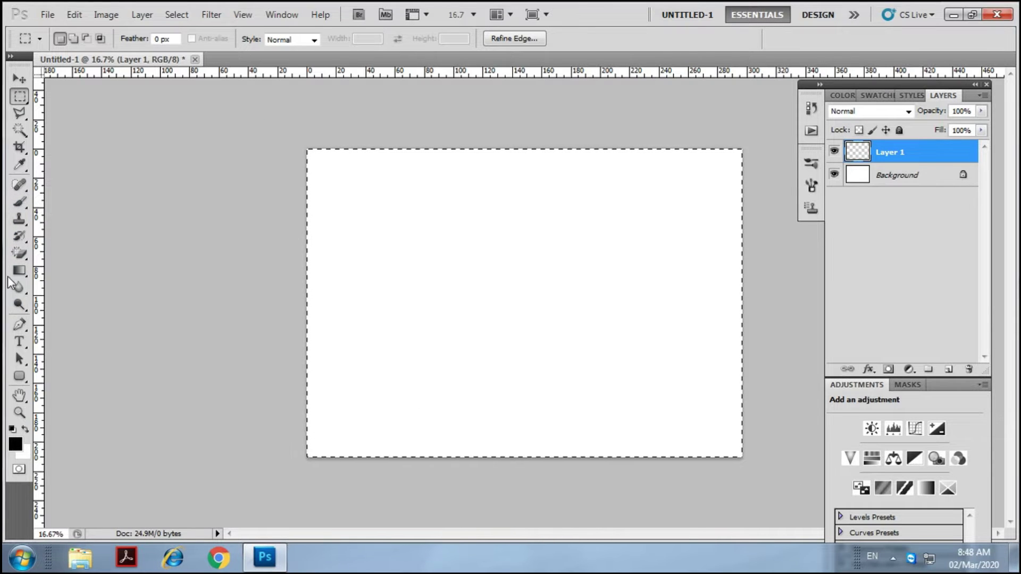
- Open the orange-yellow-orange gradient in the Gradient Editor using the Gradient tool
{"action": "left_click", "coordinate": [20, 270]}
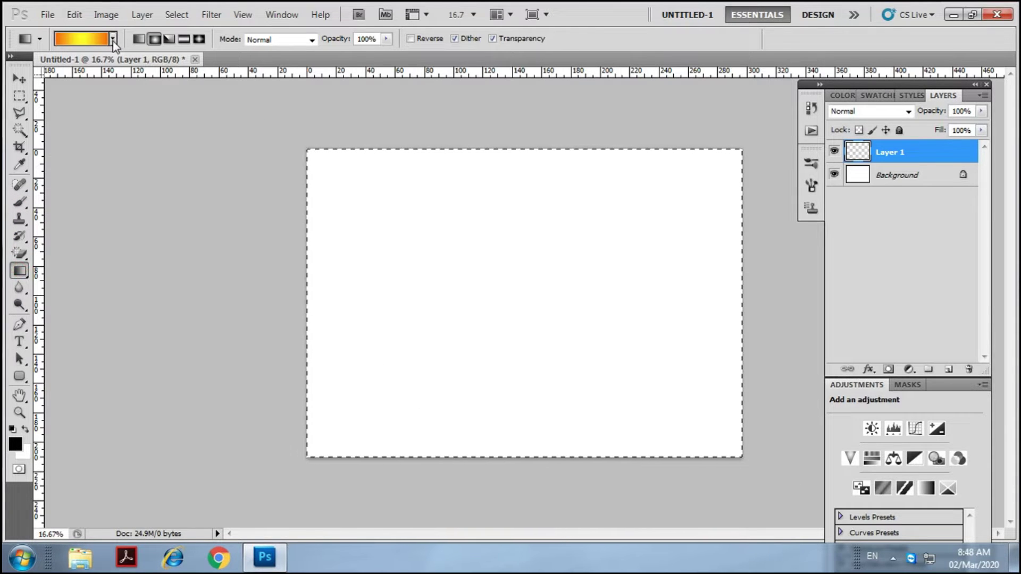
{"action": "left_click", "coordinate": [113, 39]}
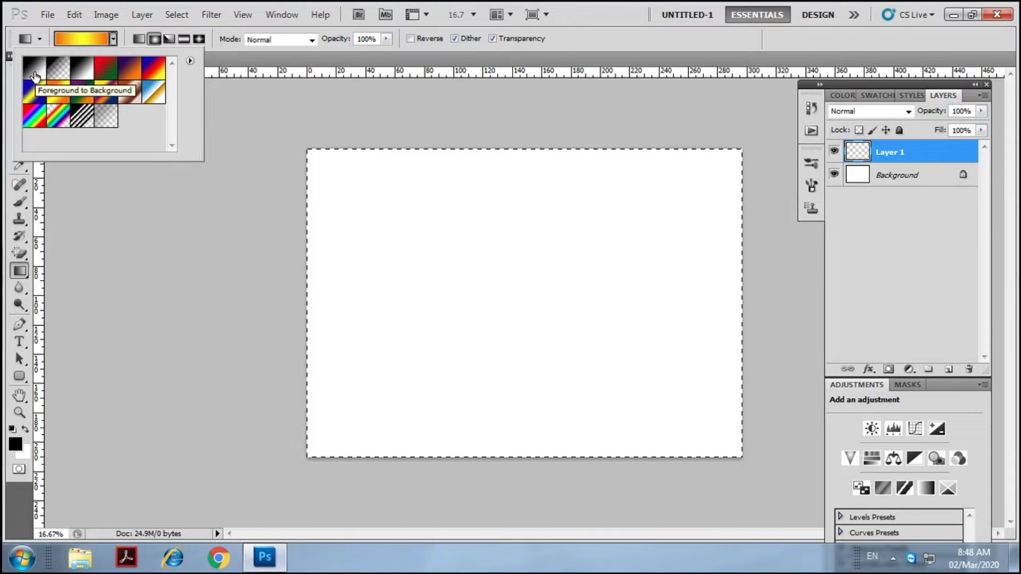
{"action": "left_click", "coordinate": [81, 40]}
- Recolour the gradient's left stop from orange to a deep pink-red
{"action": "left_click_drag", "start_coordinate": [223, 125], "coordinate": [246, 106]}
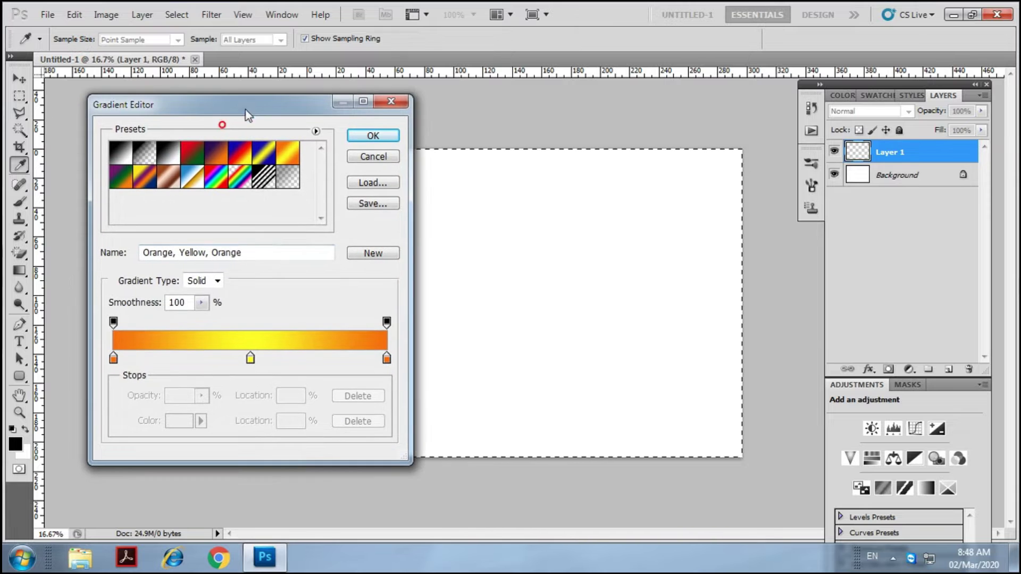
{"action": "left_click", "coordinate": [113, 359]}
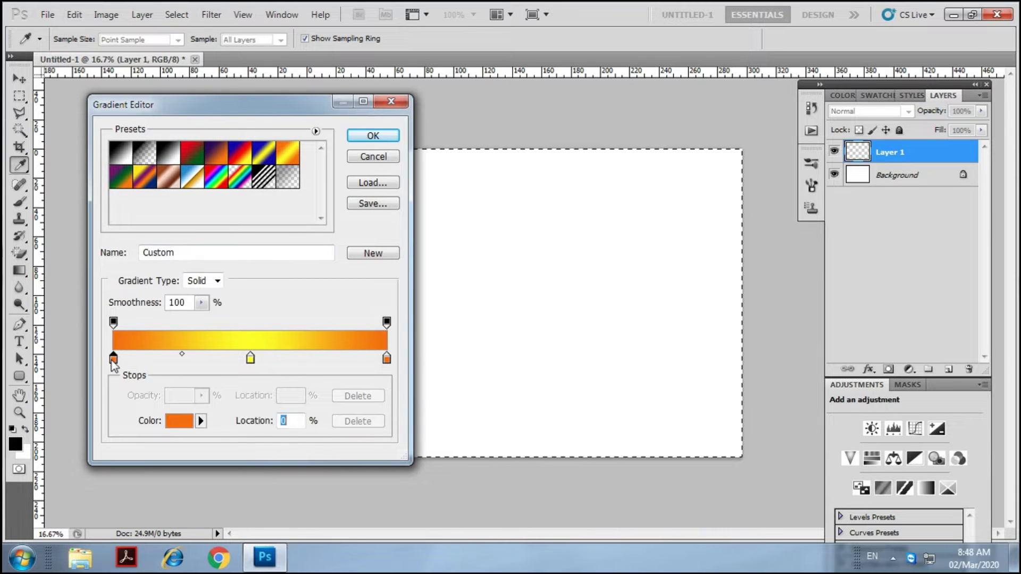
{"action": "left_click", "coordinate": [172, 425]}
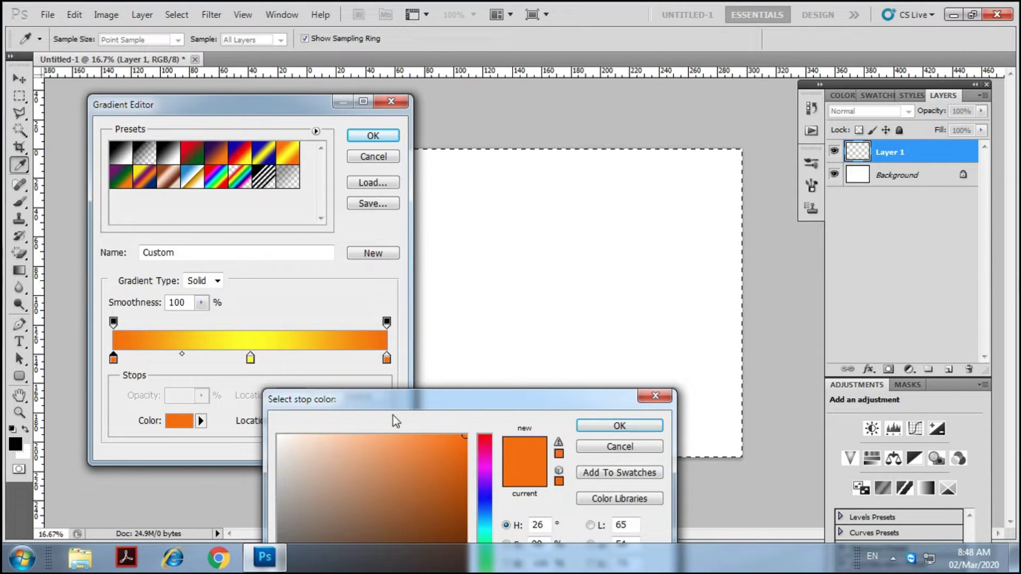
{"action": "left_click_drag", "start_coordinate": [410, 402], "coordinate": [516, 262]}
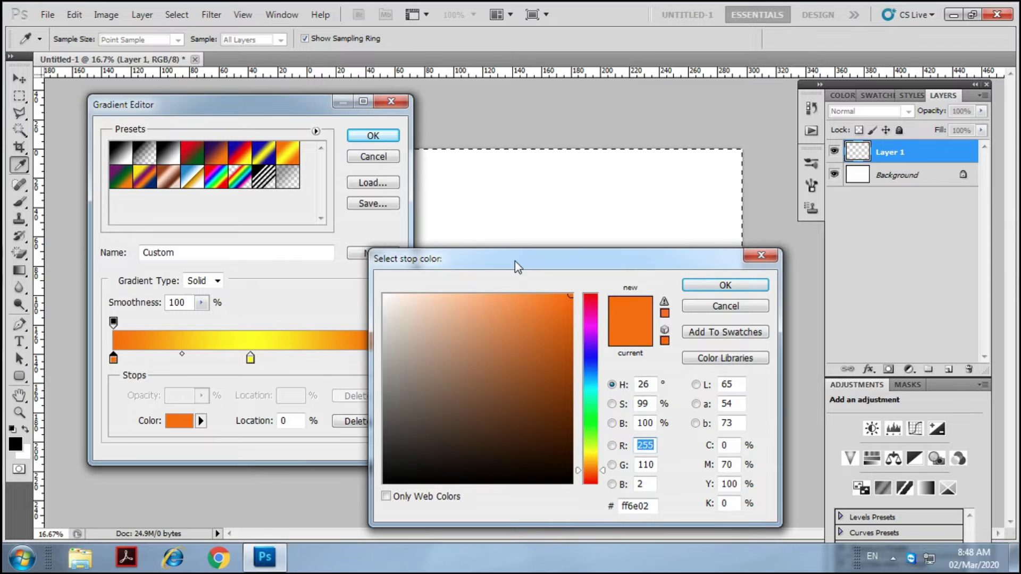
{"action": "left_click_drag", "start_coordinate": [591, 315], "coordinate": [588, 303]}
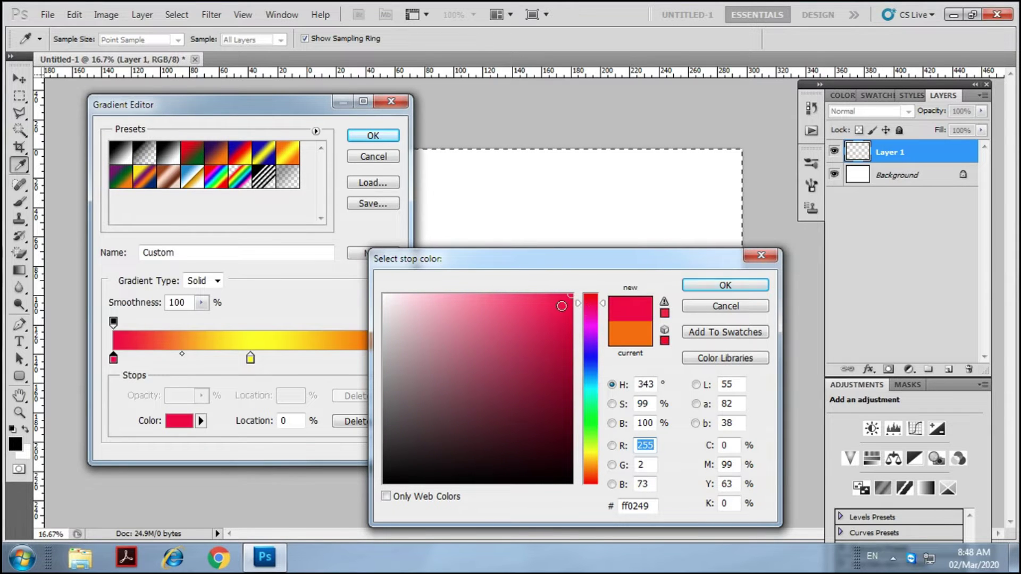
{"action": "left_click", "coordinate": [494, 296]}
{"action": "left_click_drag", "start_coordinate": [494, 296], "coordinate": [500, 292]}
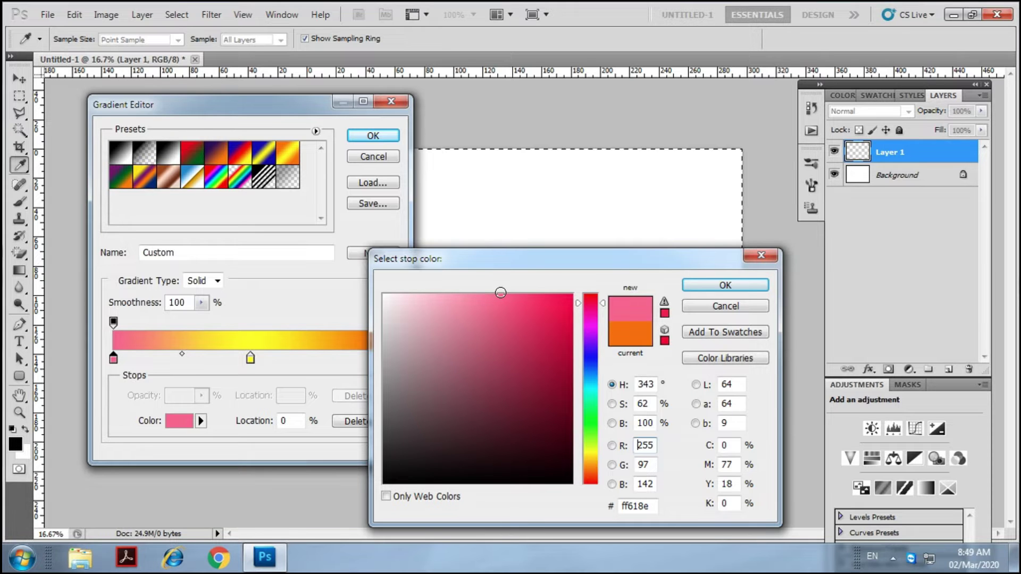
{"action": "left_click_drag", "start_coordinate": [501, 292], "coordinate": [499, 290]}
{"action": "left_click_drag", "start_coordinate": [589, 306], "coordinate": [561, 293]}
{"action": "left_click", "coordinate": [697, 285]}
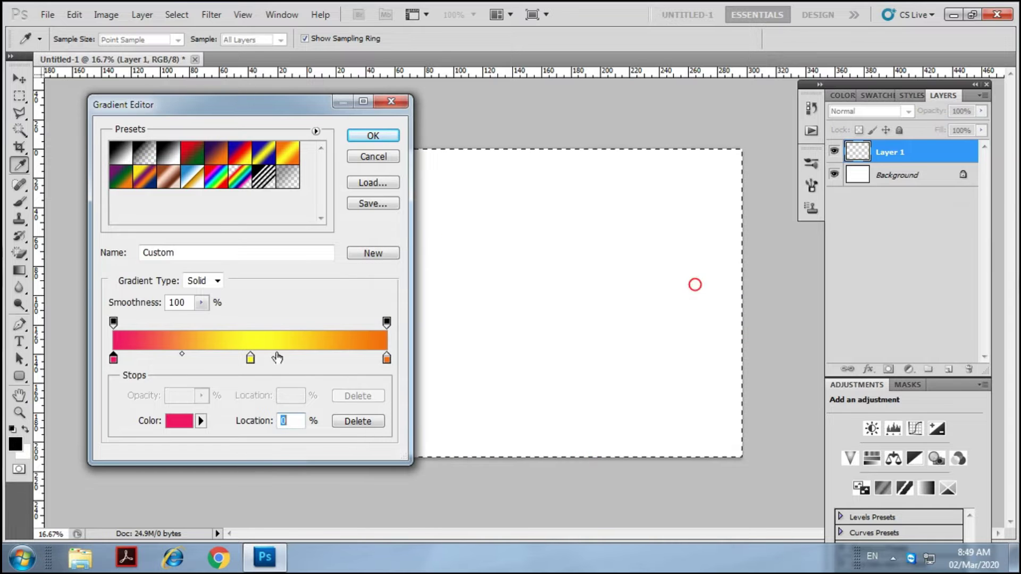
- Recolour the gradient's middle stop from yellow to orange
{"action": "left_click", "coordinate": [250, 358]}
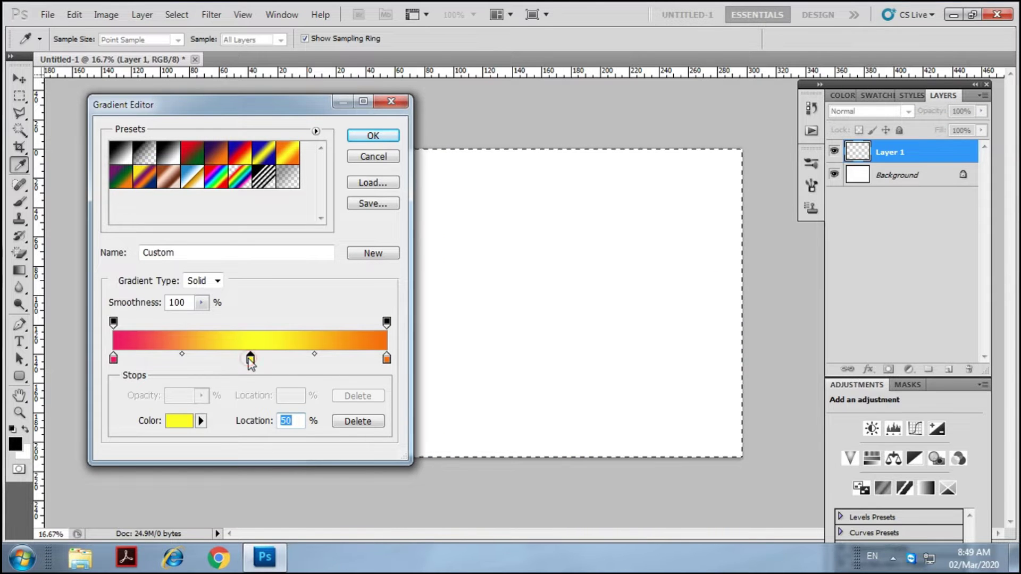
{"action": "left_click", "coordinate": [178, 421]}
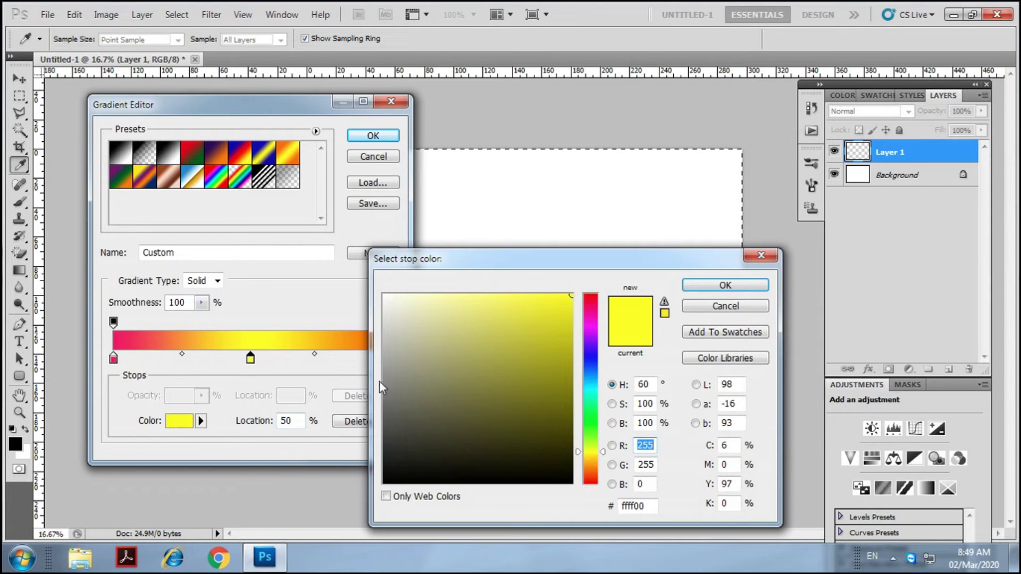
{"action": "left_click_drag", "start_coordinate": [590, 297], "coordinate": [587, 469]}
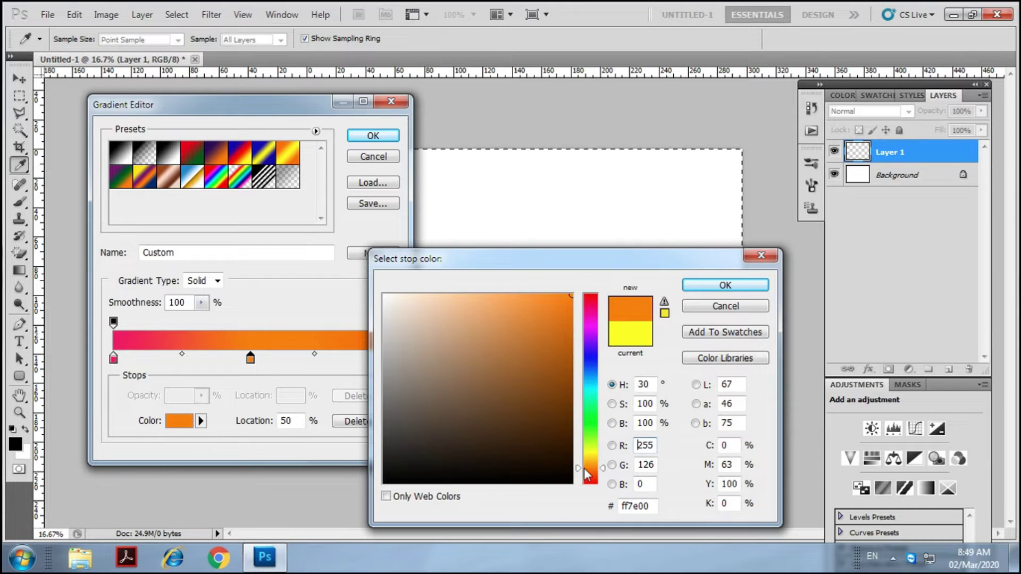
{"action": "left_click_drag", "start_coordinate": [585, 469], "coordinate": [586, 471]}
{"action": "left_click", "coordinate": [705, 285]}
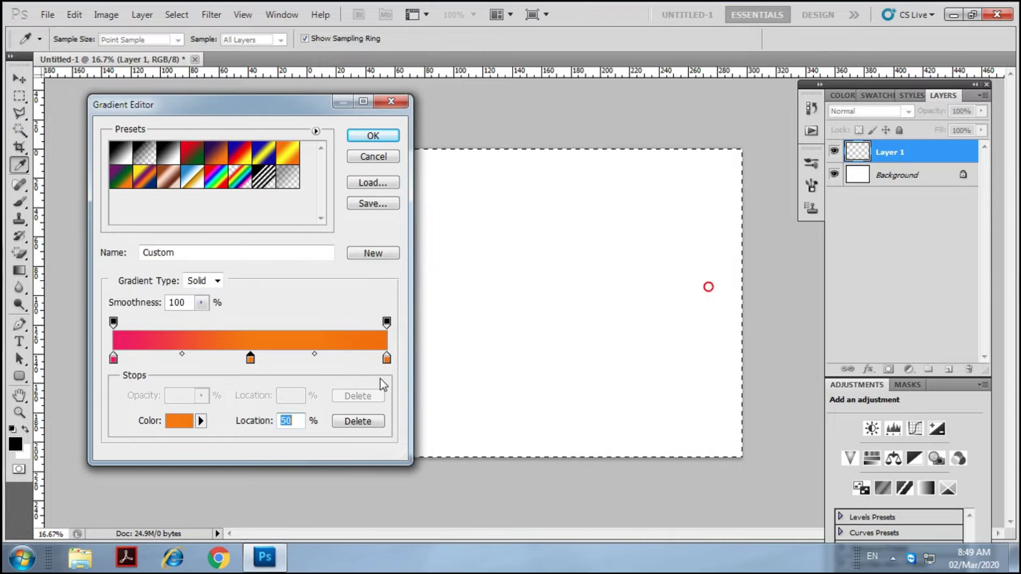
- Make the right stop golden yellow and accept the pink-orange-yellow gradient
{"action": "left_click", "coordinate": [388, 360]}
{"action": "left_click", "coordinate": [183, 421]}
{"action": "left_click_drag", "start_coordinate": [582, 262], "coordinate": [710, 166]}
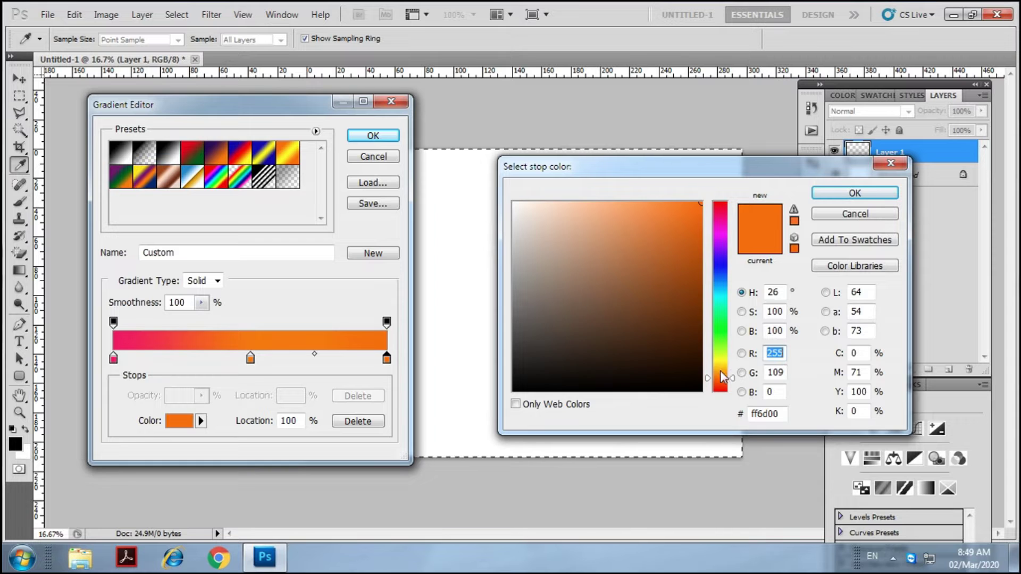
{"action": "left_click", "coordinate": [719, 369]}
{"action": "left_click_drag", "start_coordinate": [719, 370], "coordinate": [719, 367]}
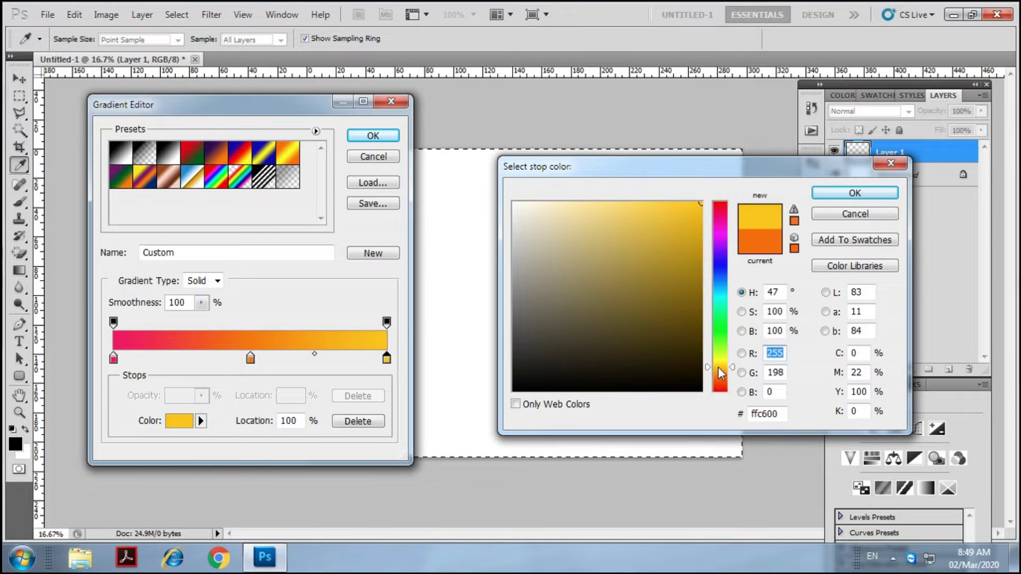
{"action": "left_click", "coordinate": [838, 192]}
{"action": "left_click", "coordinate": [380, 138]}
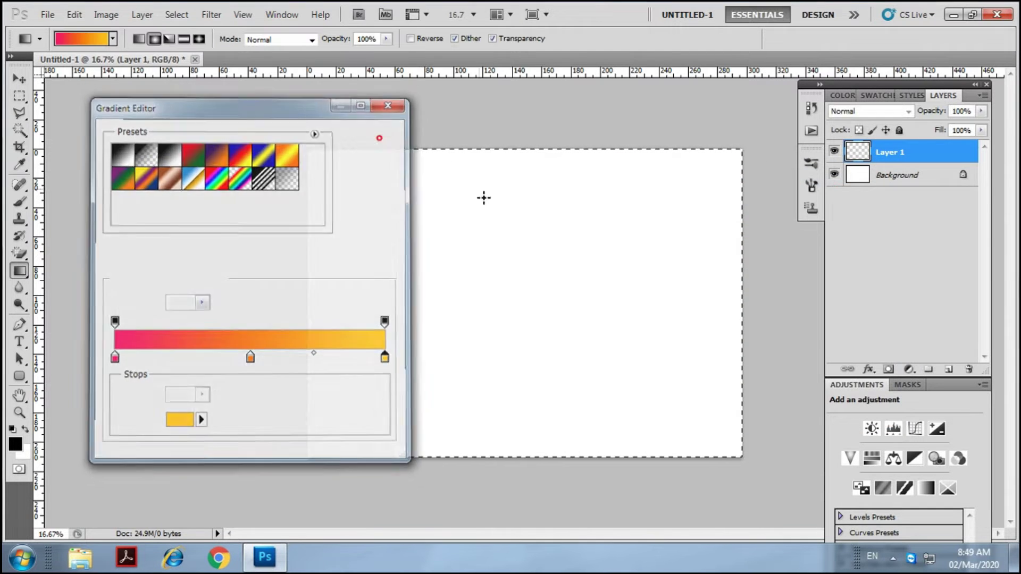
- Fill Layer 1 with the gradient dragged from canvas top to bottom, then deselect
{"action": "left_click_drag", "start_coordinate": [515, 155], "coordinate": [533, 512]}
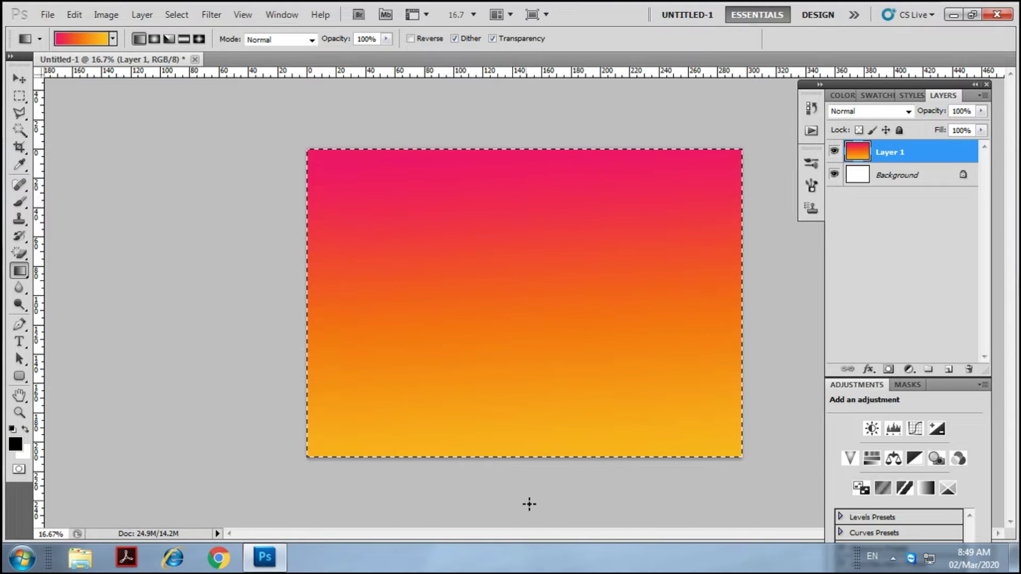
{"action": "key", "text": "ctrl+d"}
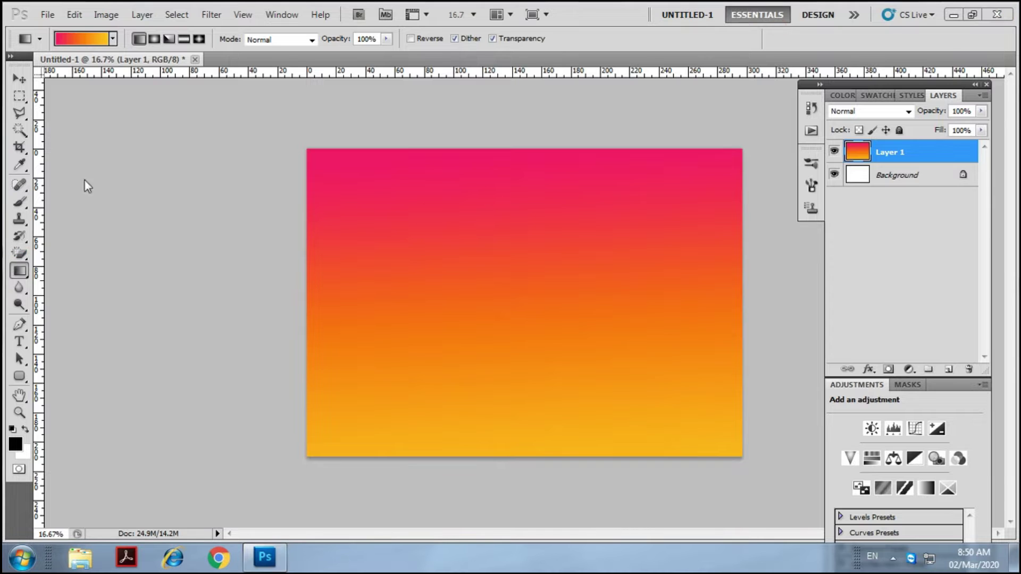
{"action": "right_click", "coordinate": [20, 98]}
- Draw a circular elliptical selection for the sun in the sky and add a new layer
{"action": "left_click", "coordinate": [80, 107]}
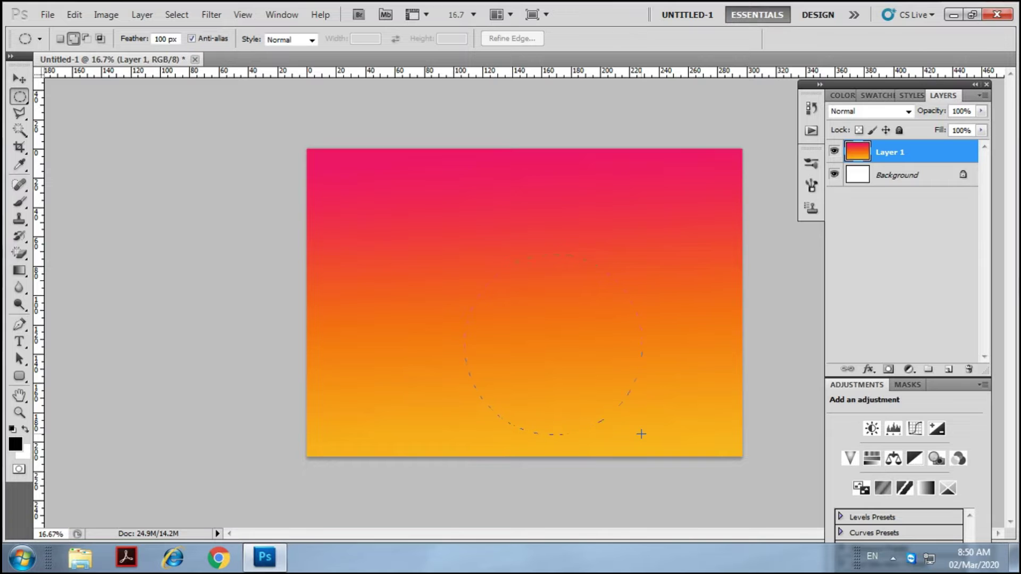
{"action": "left_click_drag", "start_coordinate": [653, 439], "coordinate": [654, 441]}
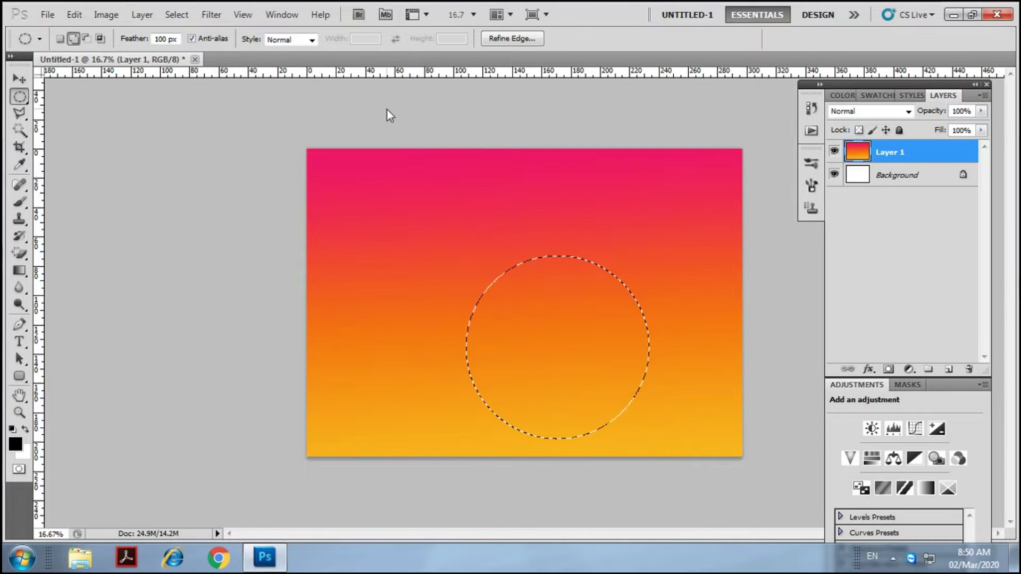
{"action": "key", "text": "shift+Left"}
{"action": "key", "text": "shift+Left"}
{"action": "key", "text": "shift+Left"}
{"action": "key", "text": "shift+Left"}
{"action": "key", "text": "shift+Left"}
{"action": "key", "text": "shift+Left"}
{"action": "key", "text": "shift+Left"}
{"action": "key", "text": "shift+Left"}
{"action": "key", "text": "shift+Left"}
{"action": "key", "text": "shift+Left"}
{"action": "key", "text": "shift+Left"}
{"action": "key", "text": "shift+Left"}
{"action": "key", "text": "shift+Left"}
{"action": "key", "text": "shift+Left"}
{"action": "key", "text": "shift+Left"}
{"action": "key", "text": "shift+Right"}
{"action": "key", "text": "shift+Right"}
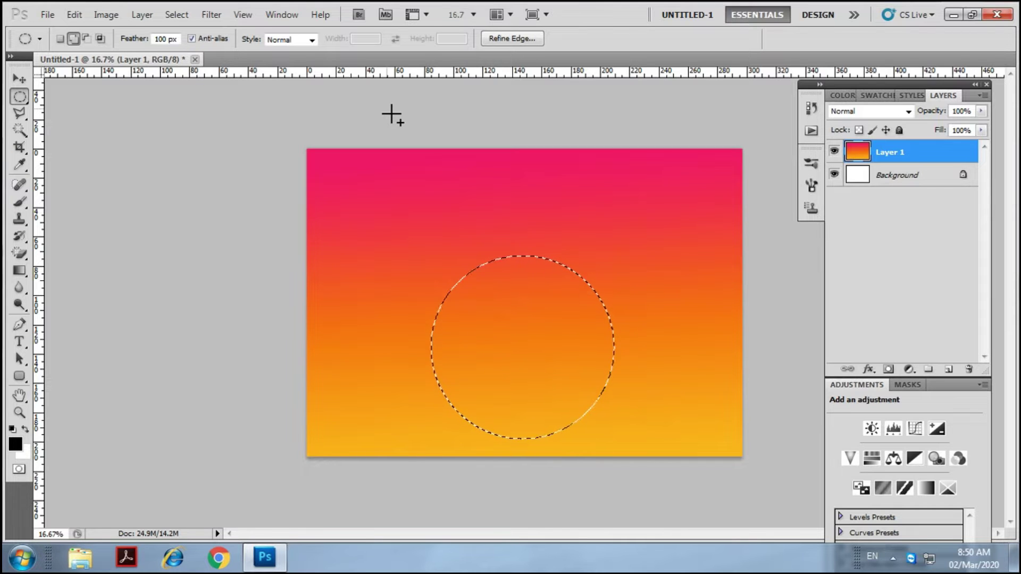
{"action": "left_click", "coordinate": [948, 370]}
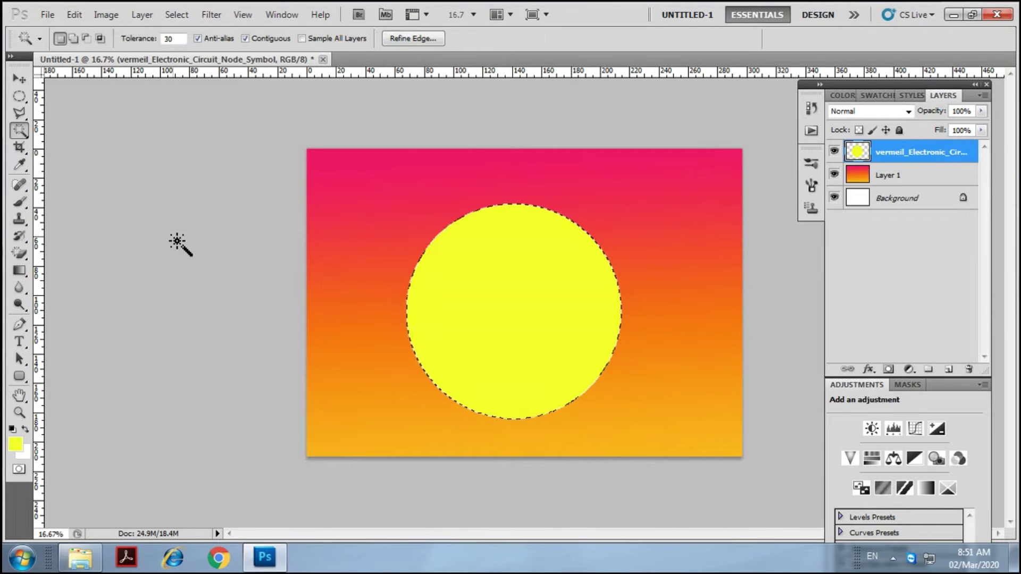
- Move the yellow sun lower and centre it horizontally on the canvas
{"action": "left_click", "coordinate": [19, 79]}
{"action": "left_click_drag", "start_coordinate": [485, 314], "coordinate": [497, 375]}
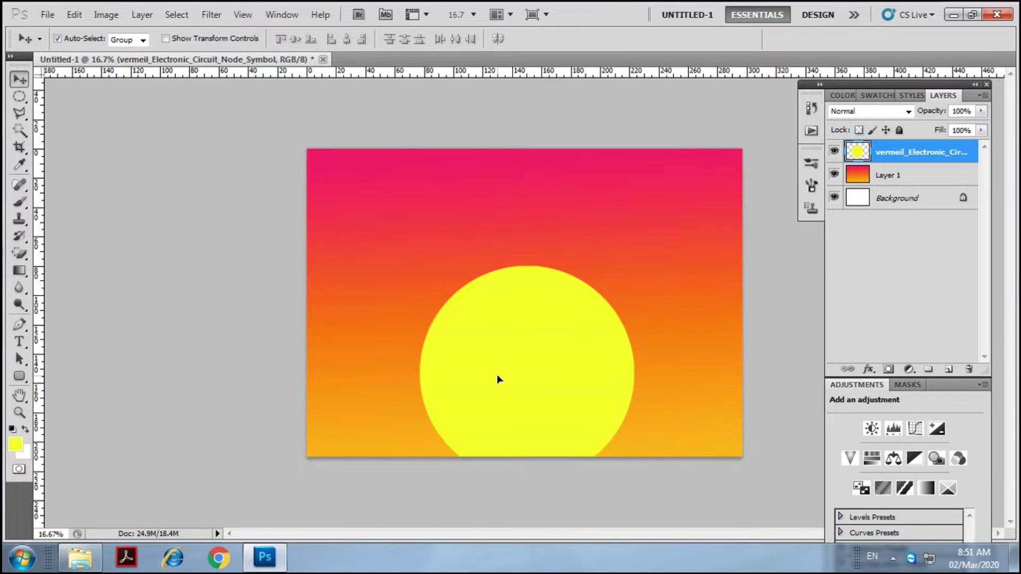
{"action": "left_click_drag", "start_coordinate": [497, 378], "coordinate": [490, 378]}
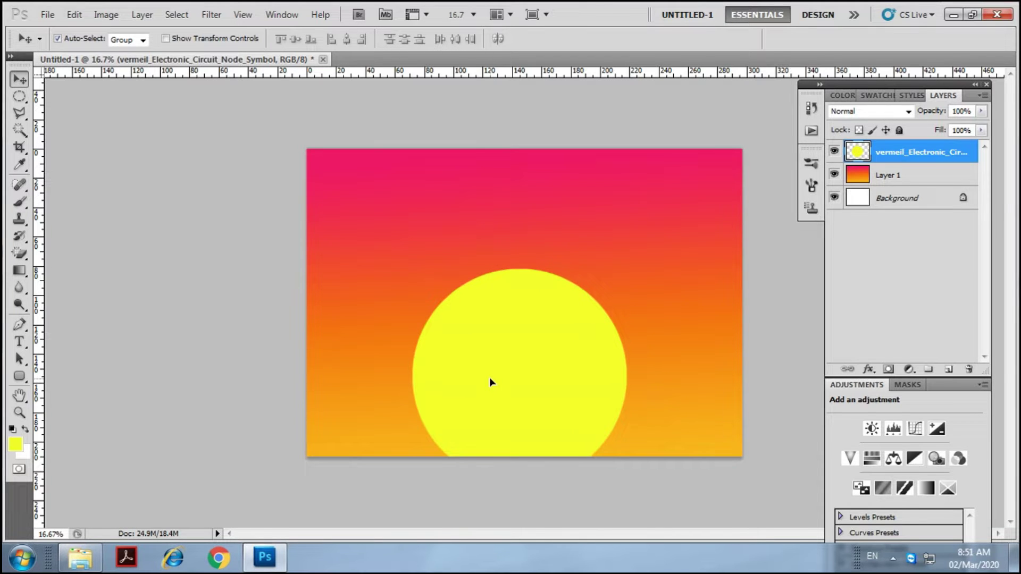
{"action": "key", "text": "ctrl+a"}
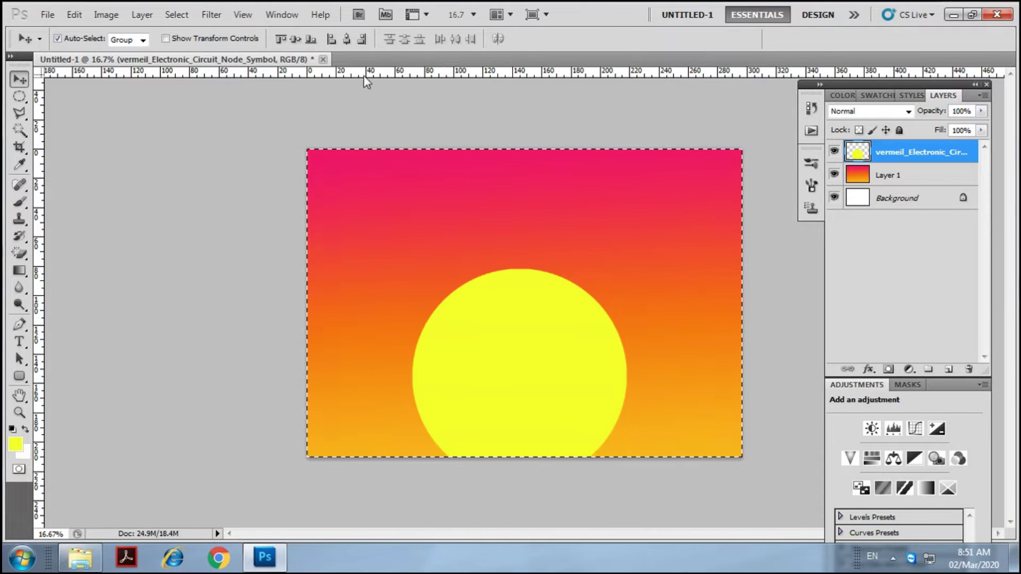
{"action": "left_click", "coordinate": [346, 40]}
{"action": "key", "text": "ctrl+d"}
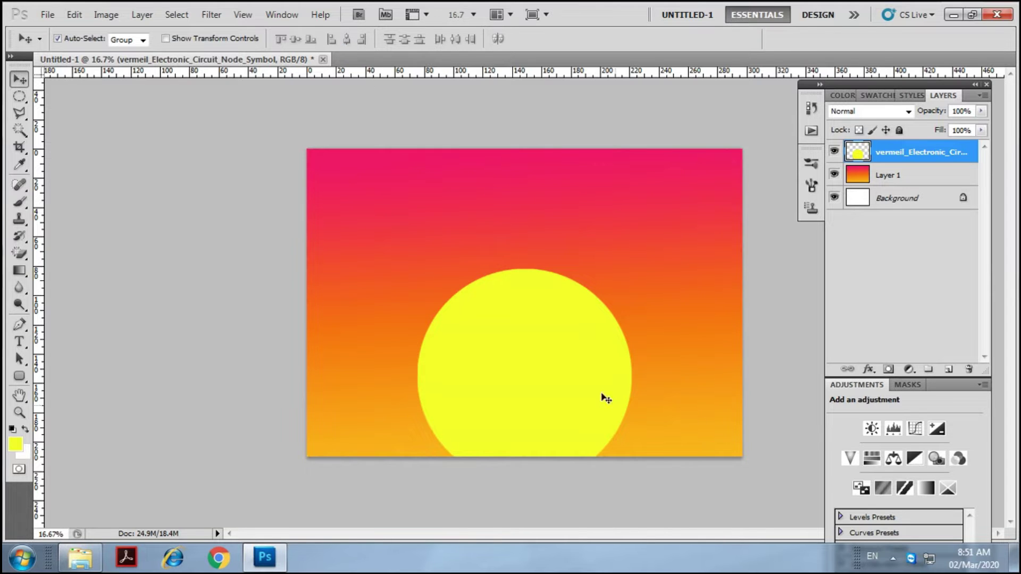
- Shrink the sun slightly, re-centre it horizontally, and nudge it up
{"action": "key", "text": "ctrl+t"}
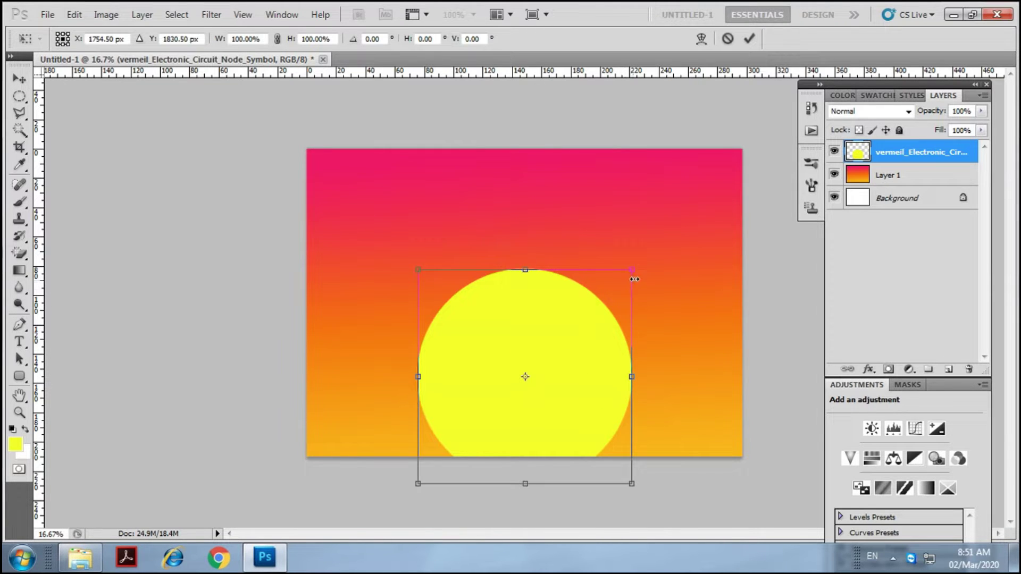
{"action": "left_click_drag", "start_coordinate": [631, 268], "coordinate": [619, 283]}
{"action": "key", "text": "Return"}
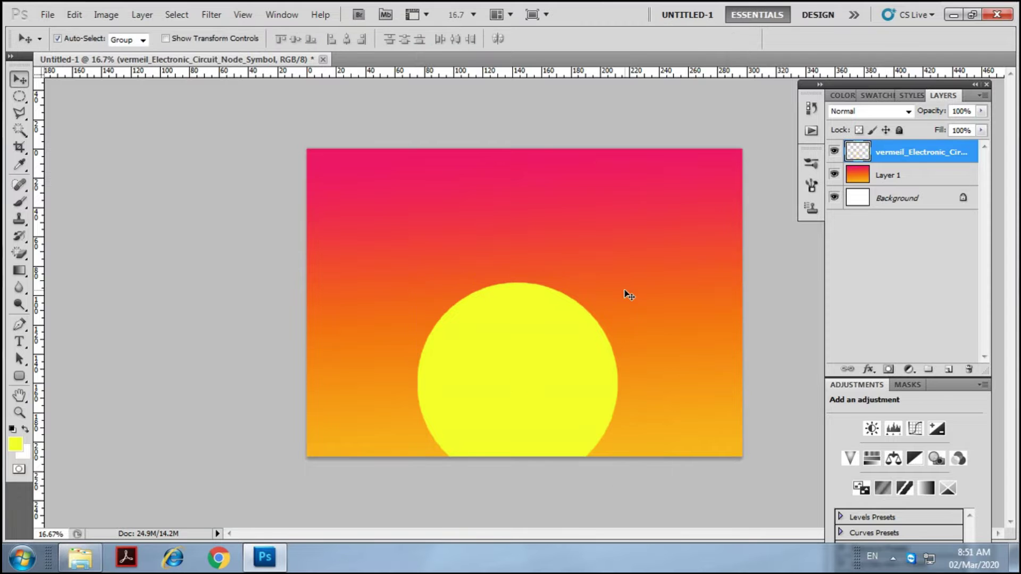
{"action": "key", "text": "ctrl+a"}
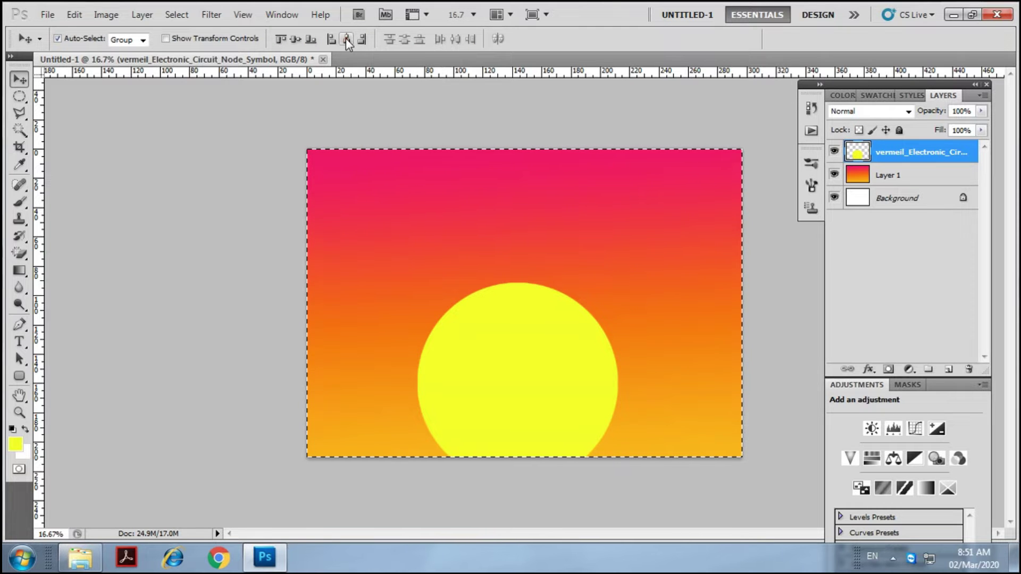
{"action": "left_click", "coordinate": [346, 38]}
{"action": "key", "text": "ctrl+d"}
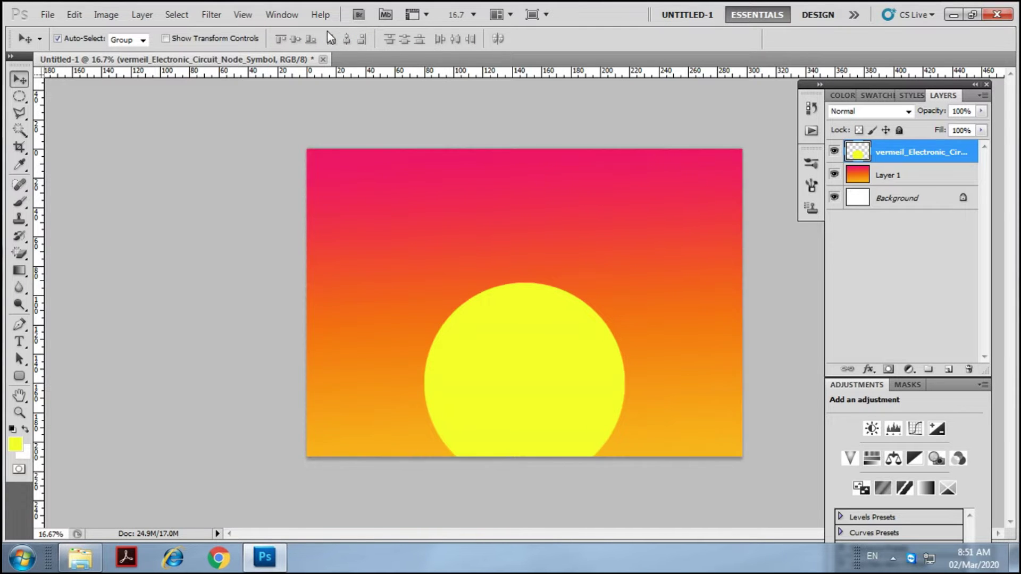
{"action": "key", "text": "shift+Up"}
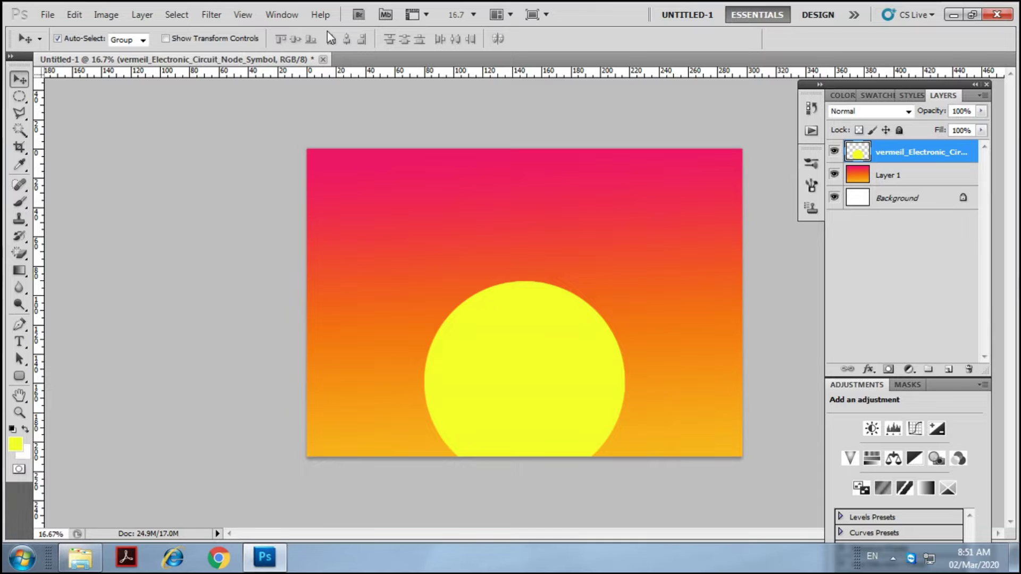
- Fine-tune the sun's vertical position and add a new empty layer
{"action": "key", "text": "shift+Up"}
{"action": "key", "text": "shift+Up"}
{"action": "key", "text": "shift+Up"}
{"action": "key", "text": "shift+Up"}
{"action": "key", "text": "shift+Up"}
{"action": "key", "text": "shift+Up"}
{"action": "key", "text": "shift+Up"}
{"action": "key", "text": "Up"}
{"action": "key", "text": "Down"}
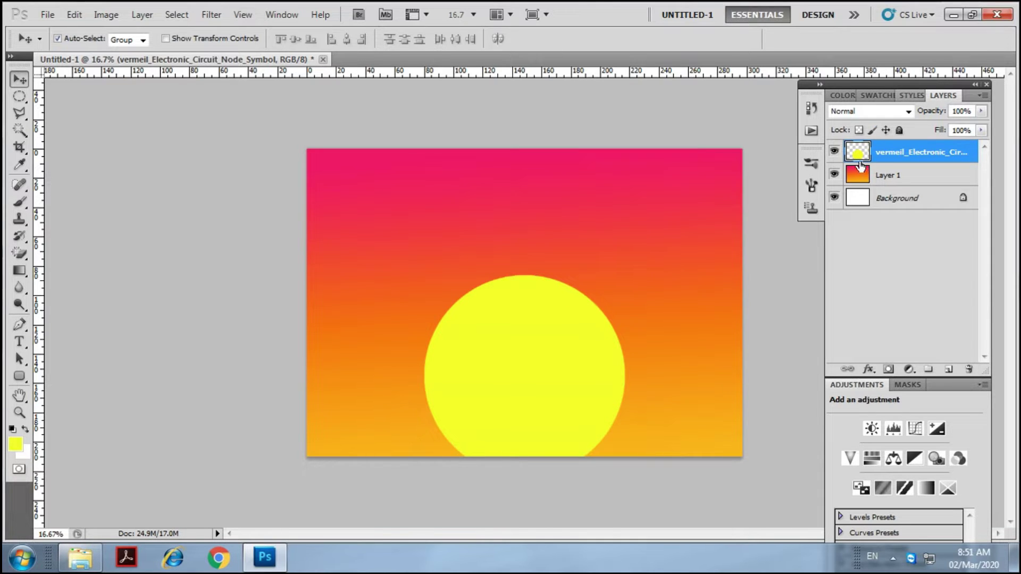
{"action": "left_click", "coordinate": [949, 371]}
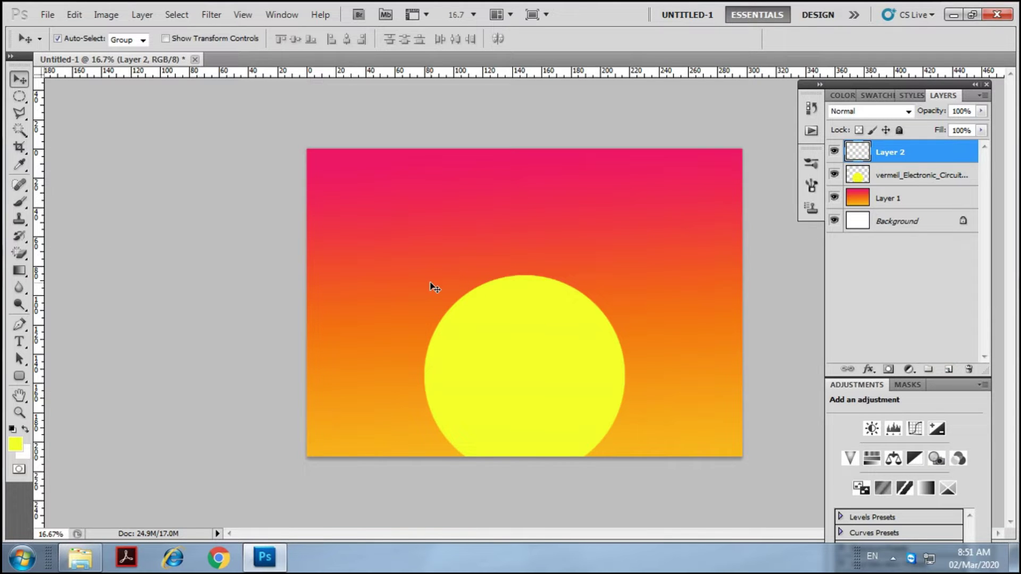
- Duplicate the sun, enlarge the copy to about 110%, and centre it horizontally
{"action": "left_click", "coordinate": [546, 382]}
{"action": "left_click_drag", "start_coordinate": [544, 376], "coordinate": [550, 355]}
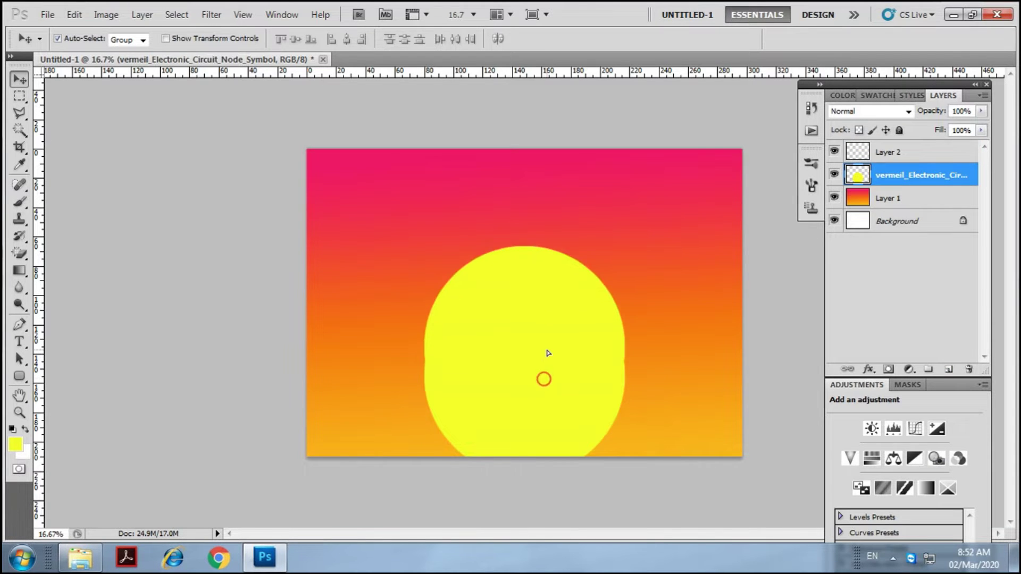
{"action": "key", "text": "ctrl+t"}
{"action": "left_click_drag", "start_coordinate": [626, 244], "coordinate": [655, 234]}
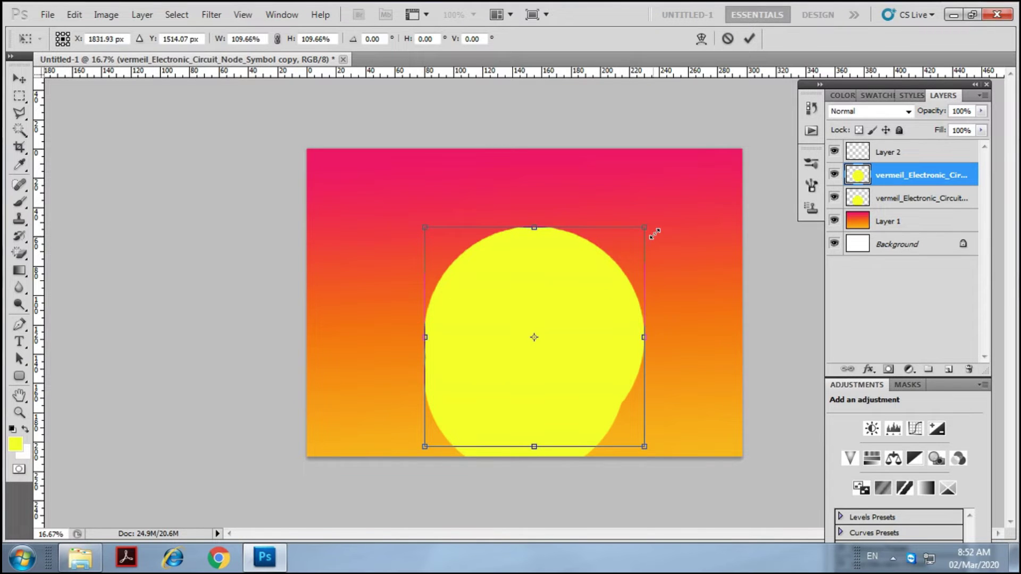
{"action": "key", "text": "Return"}
{"action": "key", "text": "ctrl+a"}
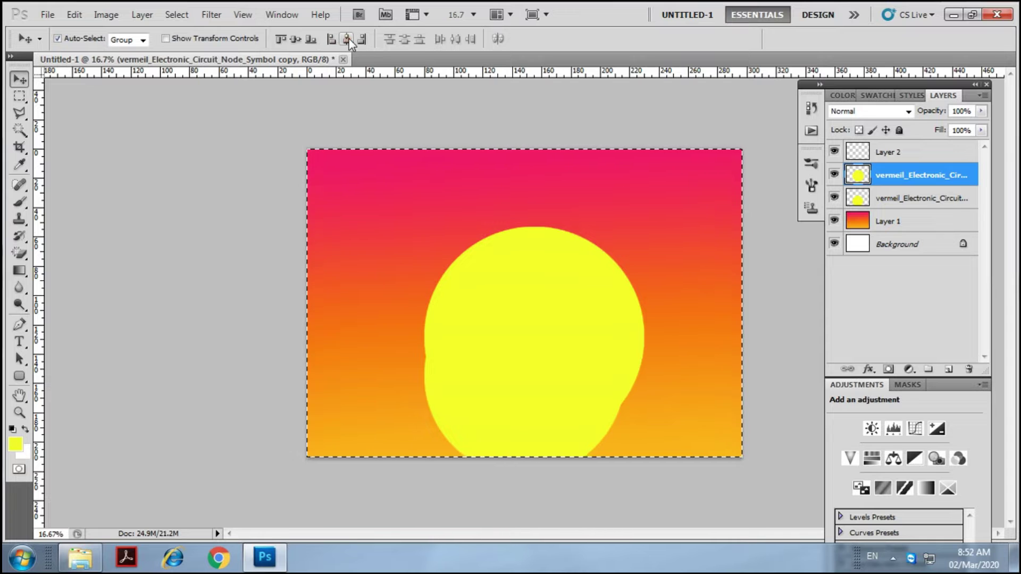
{"action": "left_click", "coordinate": [349, 39]}
{"action": "key", "text": "ctrl+d"}
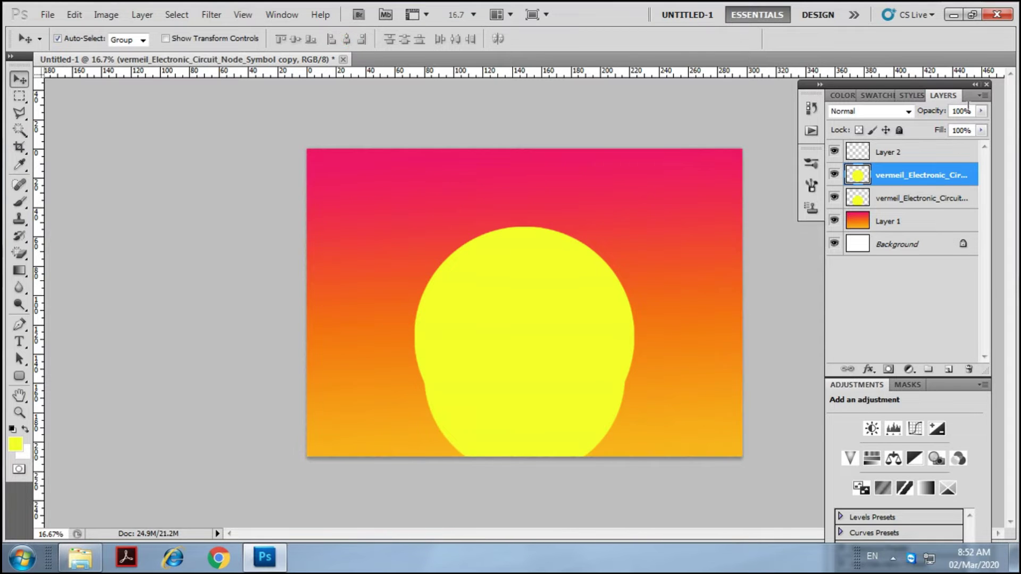
- Set the sun copy's opacity to 26% and nudge it down around the sun
{"action": "left_click", "coordinate": [982, 111]}
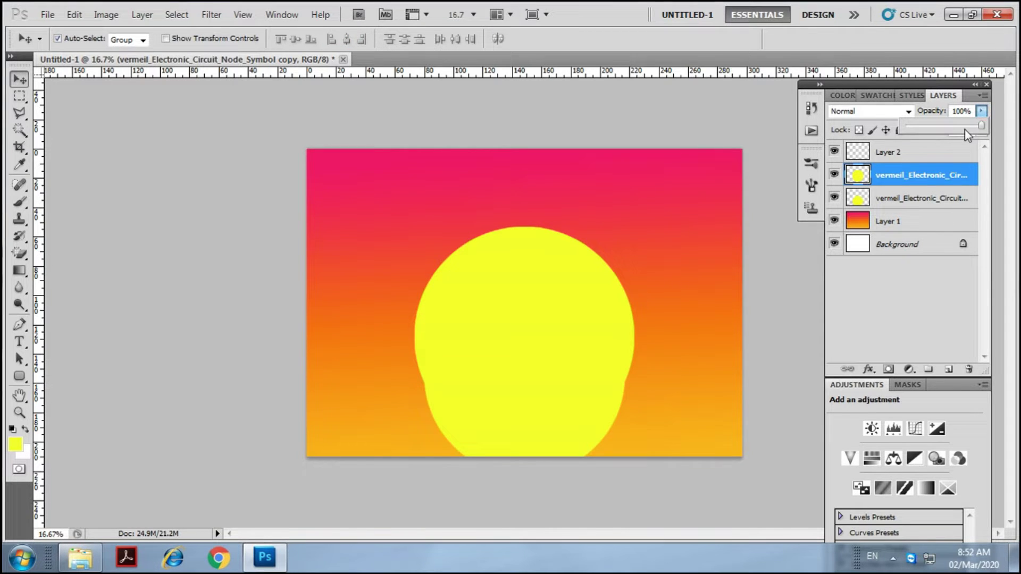
{"action": "left_click_drag", "start_coordinate": [968, 128], "coordinate": [947, 128]}
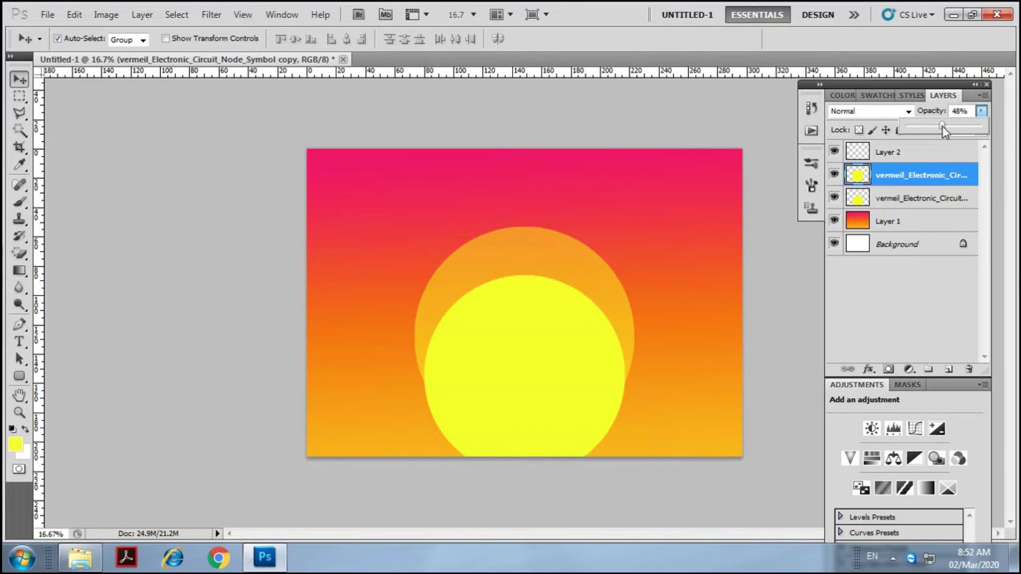
{"action": "left_click_drag", "start_coordinate": [928, 131], "coordinate": [926, 132]}
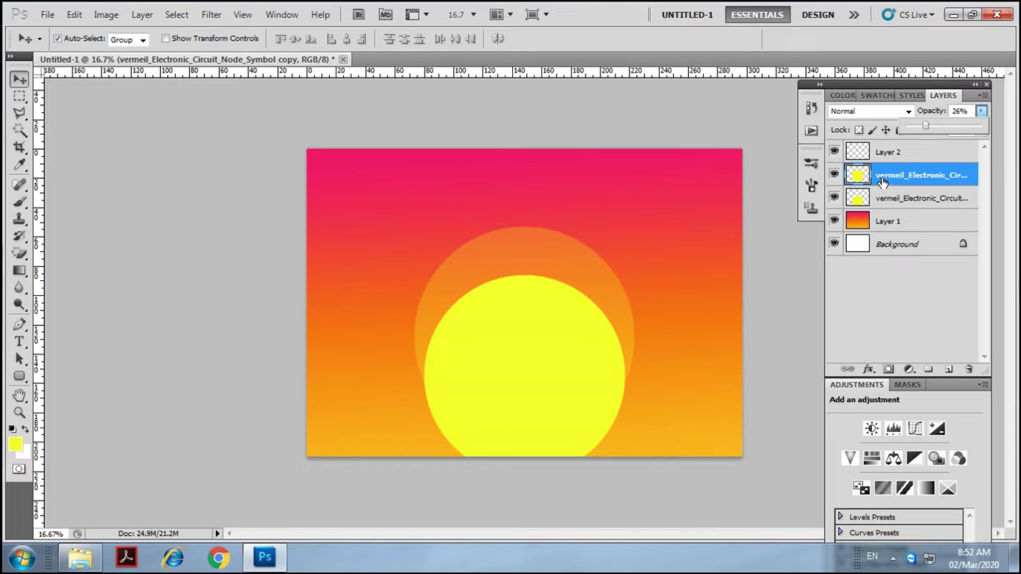
{"action": "left_click", "coordinate": [564, 280]}
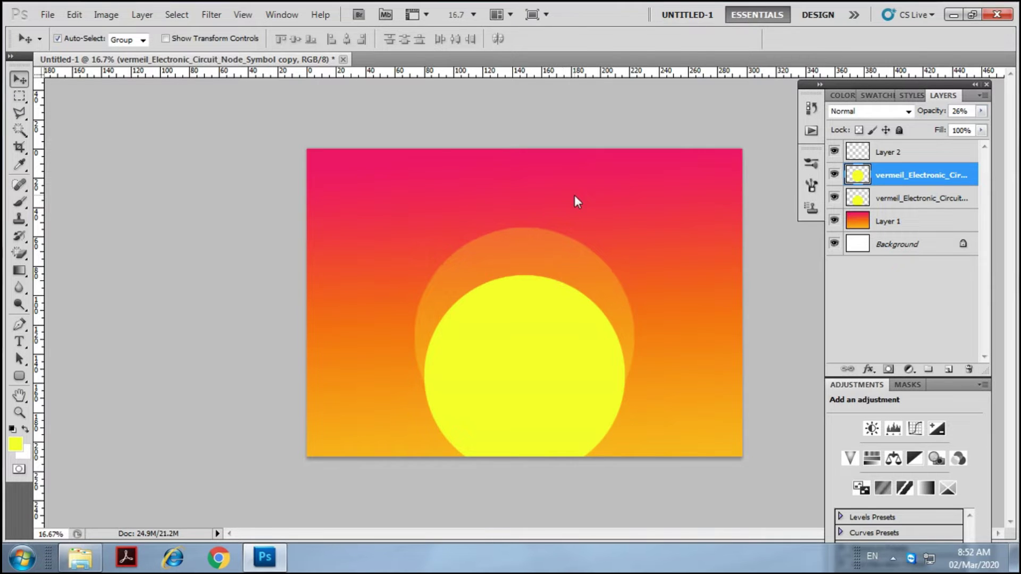
{"action": "key", "text": "shift+Down"}
{"action": "key", "text": "shift+Down"}
{"action": "key", "text": "shift+Down"}
{"action": "key", "text": "shift+Down"}
{"action": "key", "text": "shift+Down"}
{"action": "key", "text": "shift+Down"}
{"action": "key", "text": "shift+Down"}
{"action": "key", "text": "shift+Down"}
{"action": "key", "text": "shift+Down"}
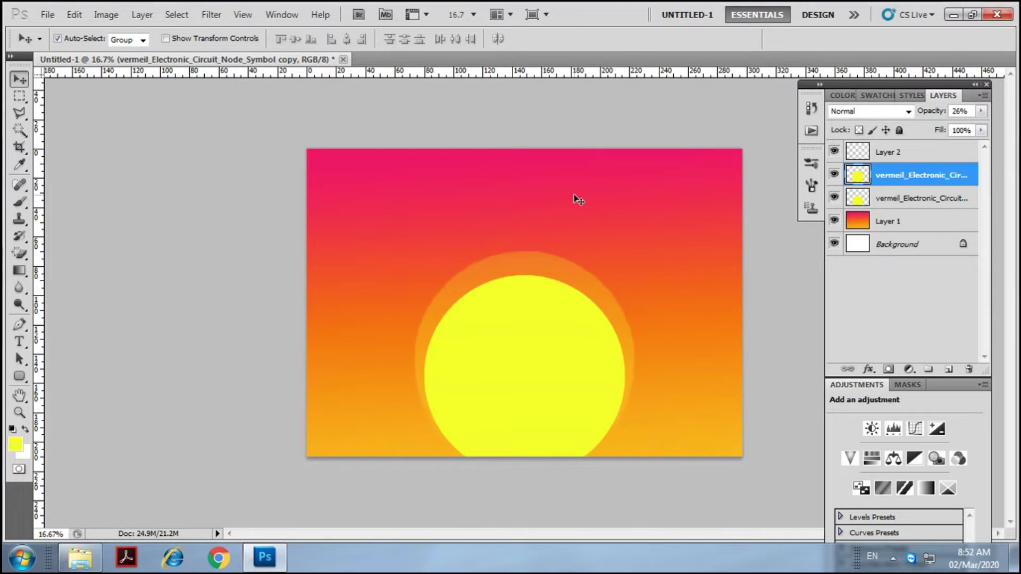
{"action": "key", "text": "shift+Down"}
{"action": "key", "text": "shift+Down"}
{"action": "key", "text": "shift+Down"}
{"action": "key", "text": "shift+Down"}
{"action": "key", "text": "shift+Down"}
{"action": "key", "text": "shift+Down"}
{"action": "key", "text": "shift+Down"}
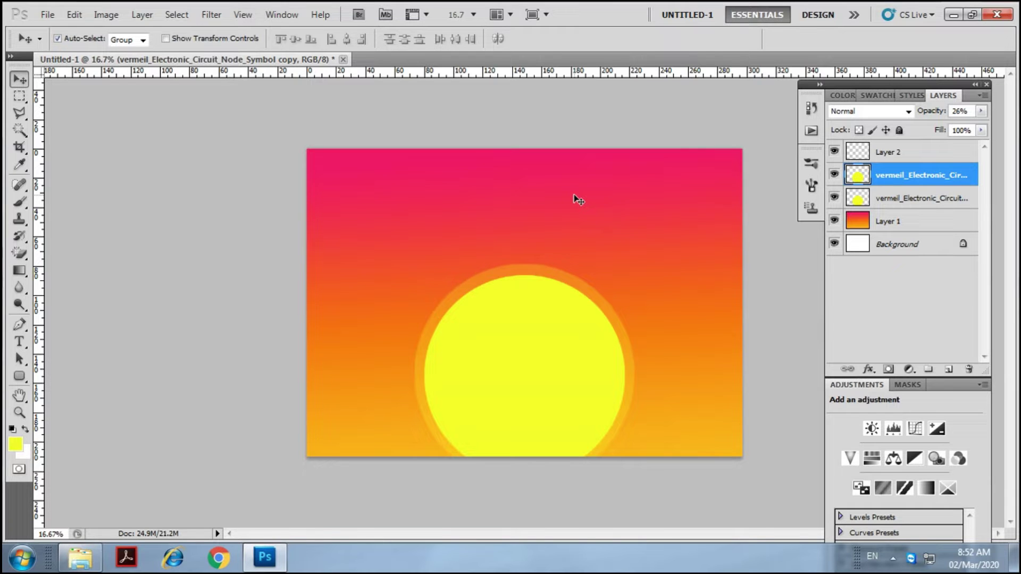
{"action": "key", "text": "shift+Down"}
- Duplicate the halo, enlarge the copy to about 108%, and centre it horizontally
{"action": "left_click_drag", "start_coordinate": [536, 361], "coordinate": [542, 343]}
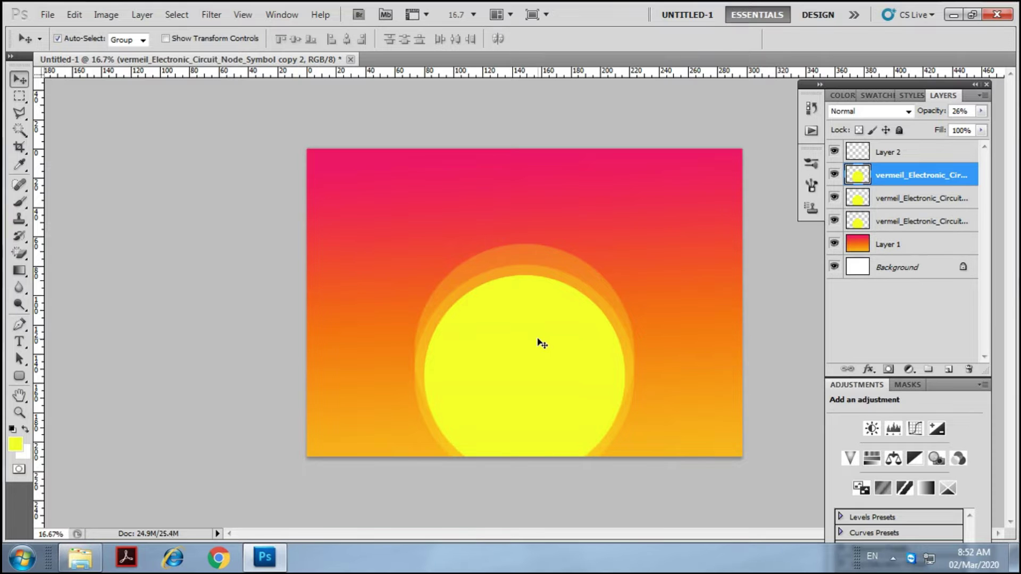
{"action": "key", "text": "ctrl+t"}
{"action": "left_click_drag", "start_coordinate": [640, 240], "coordinate": [658, 233]}
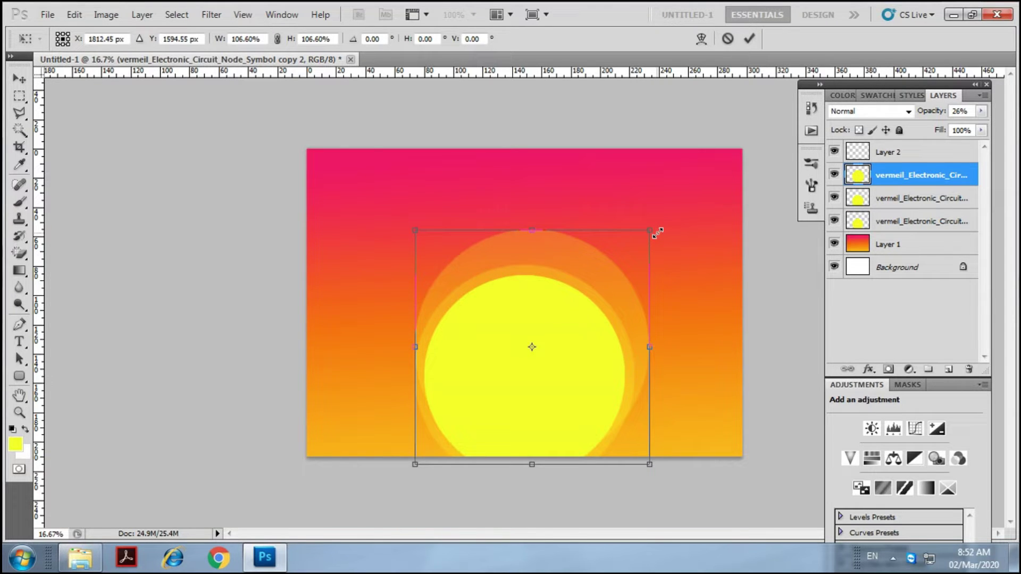
{"action": "left_click_drag", "start_coordinate": [658, 232], "coordinate": [661, 230]}
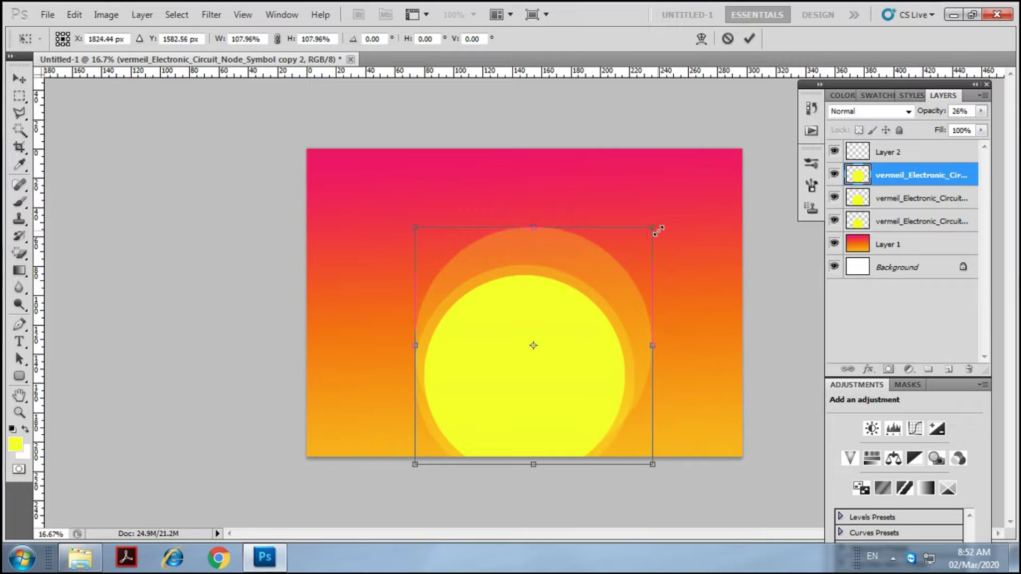
{"action": "key", "text": "Return"}
{"action": "key", "text": "ctrl+a"}
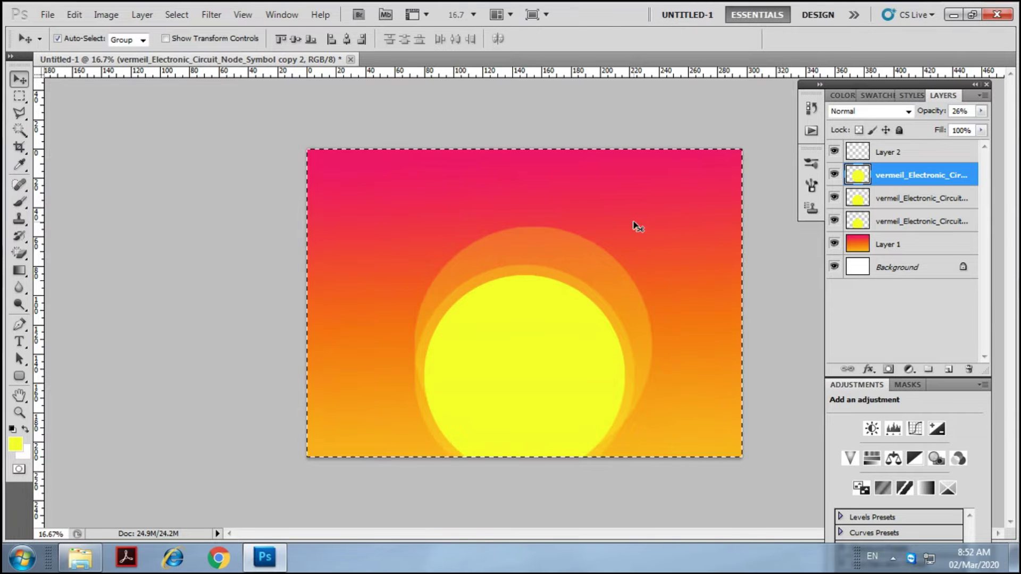
{"action": "left_click", "coordinate": [346, 39]}
{"action": "key", "text": "ctrl+d"}
- Lower the outer halo's opacity to 13%
{"action": "left_click", "coordinate": [981, 111]}
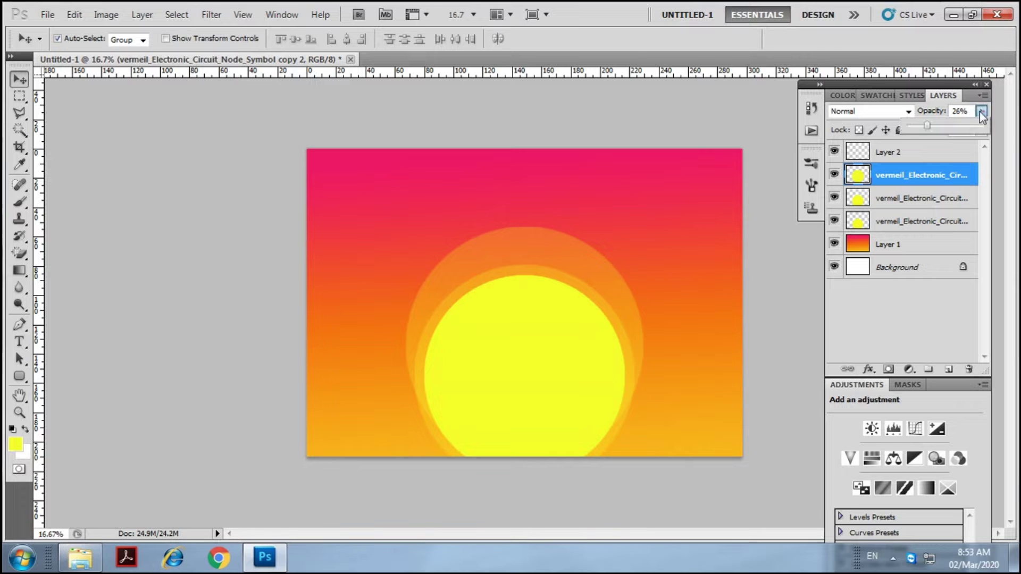
{"action": "left_click_drag", "start_coordinate": [929, 129], "coordinate": [925, 129]}
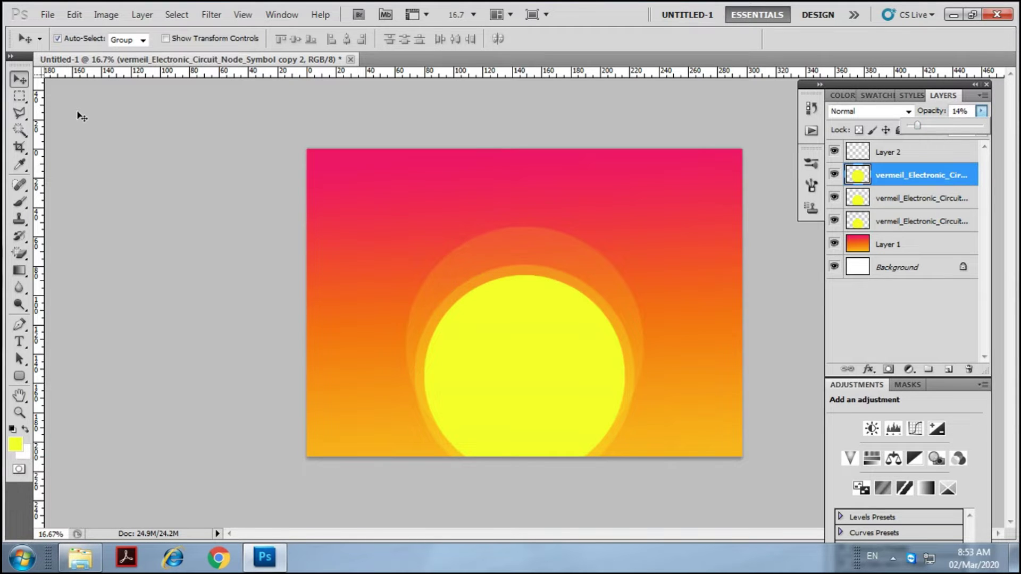
{"action": "left_click_drag", "start_coordinate": [916, 126], "coordinate": [908, 126]}
{"action": "left_click", "coordinate": [531, 245]}
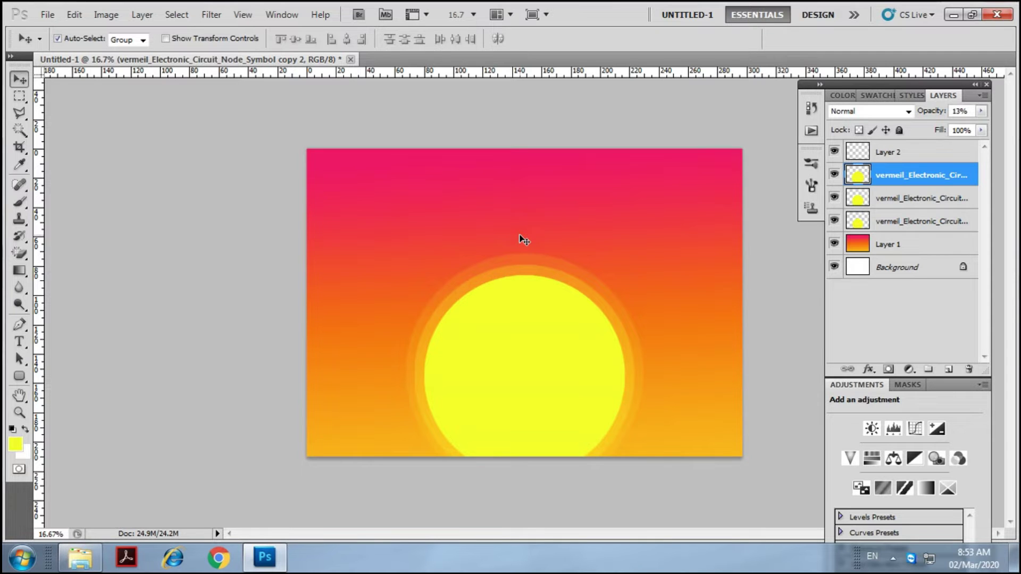
- Merge the three sun and halo layers into one, then activate Layer 2 with the Marquee tool
{"action": "left_click", "coordinate": [895, 198], "text": "shift"}
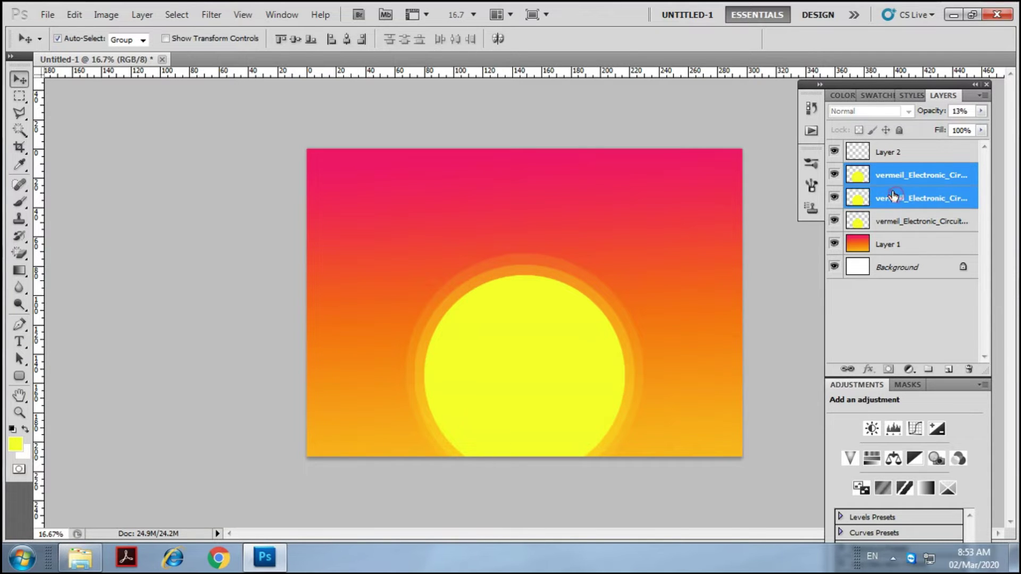
{"action": "left_click_drag", "start_coordinate": [893, 199], "coordinate": [891, 234]}
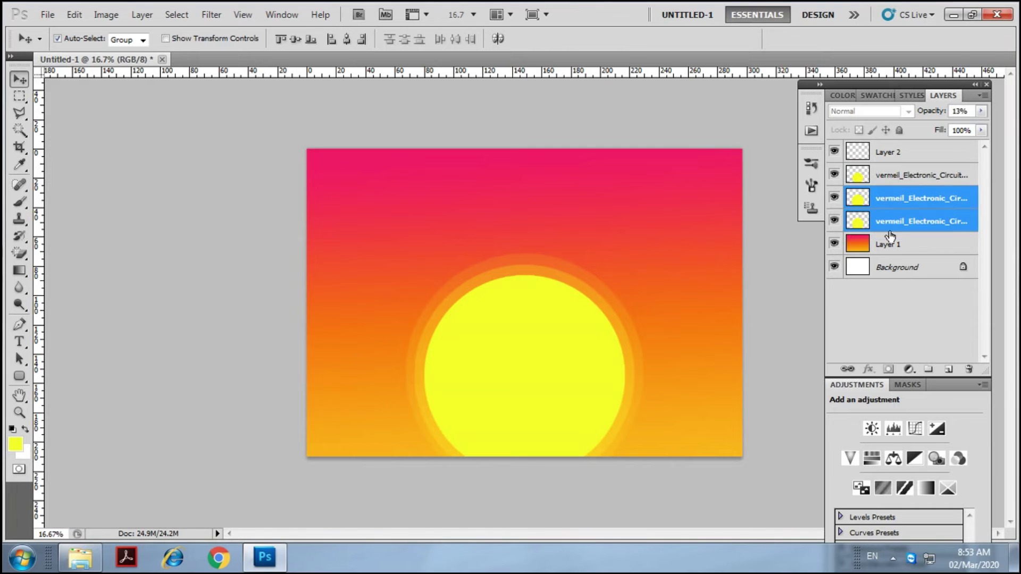
{"action": "left_click", "coordinate": [890, 179]}
{"action": "left_click", "coordinate": [894, 198]}
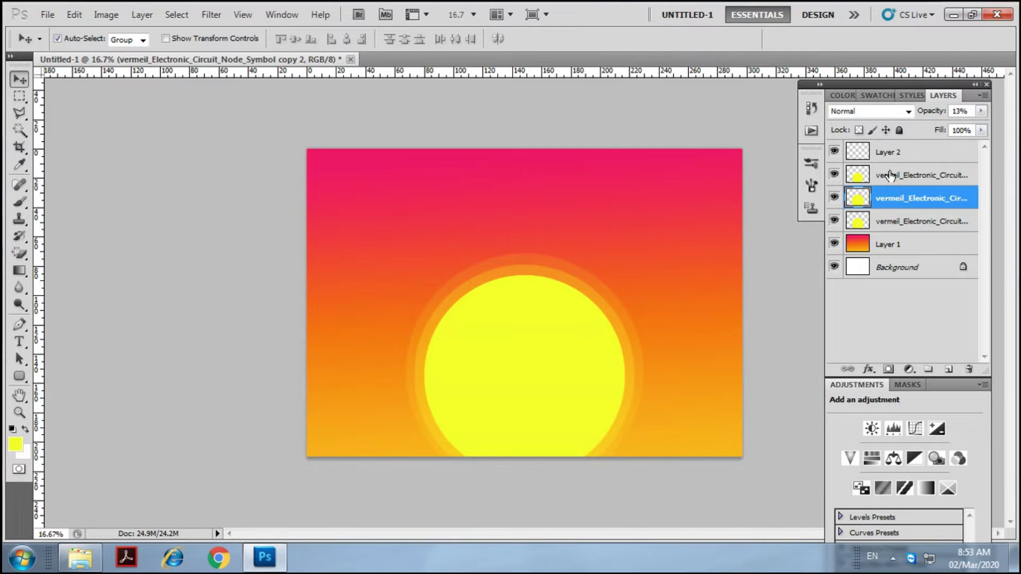
{"action": "left_click", "coordinate": [891, 173]}
{"action": "left_click", "coordinate": [896, 192], "text": "shift"}
{"action": "left_click", "coordinate": [898, 219], "text": "shift"}
{"action": "right_click", "coordinate": [898, 221]}
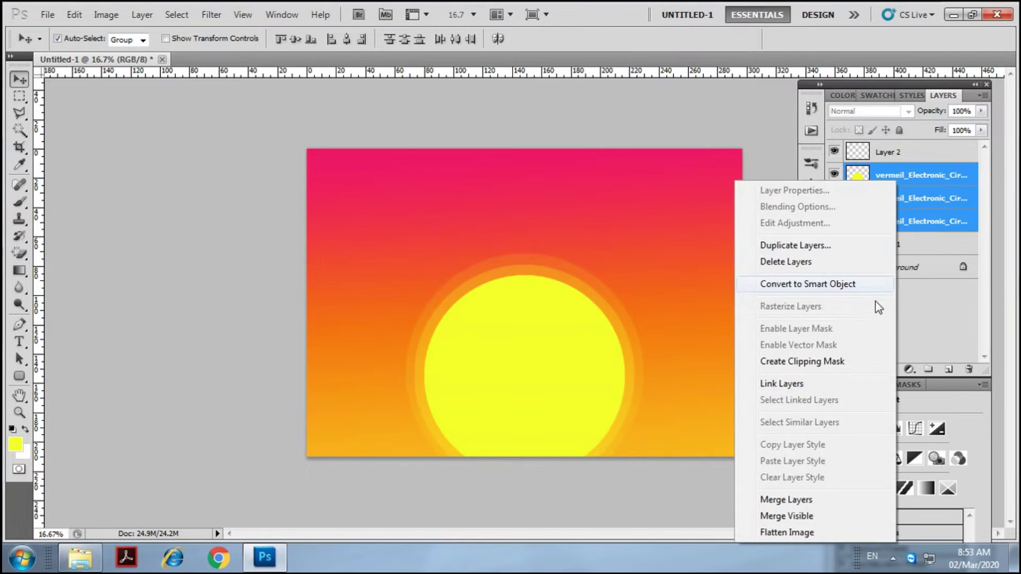
{"action": "left_click", "coordinate": [801, 500]}
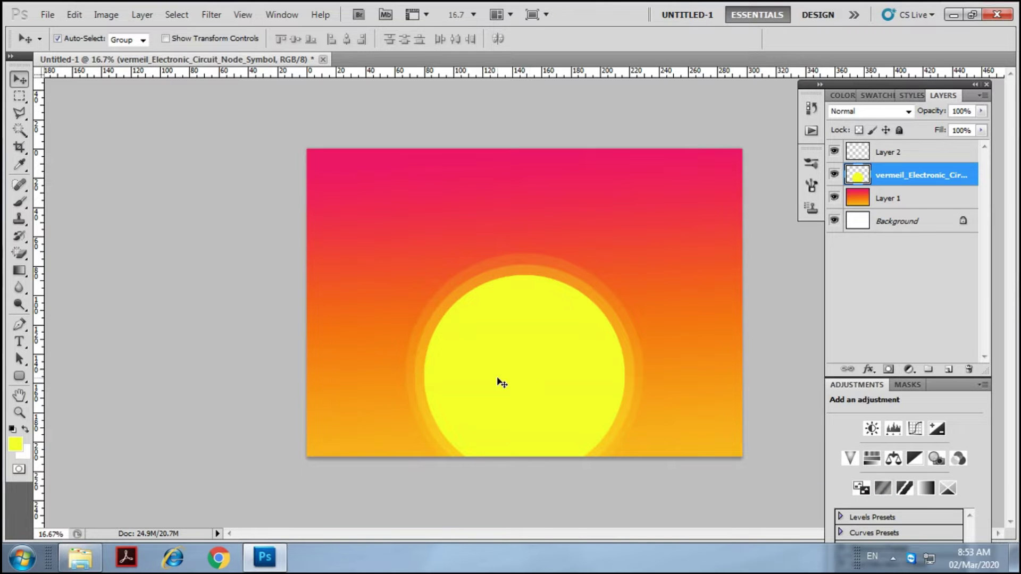
{"action": "left_click", "coordinate": [878, 151]}
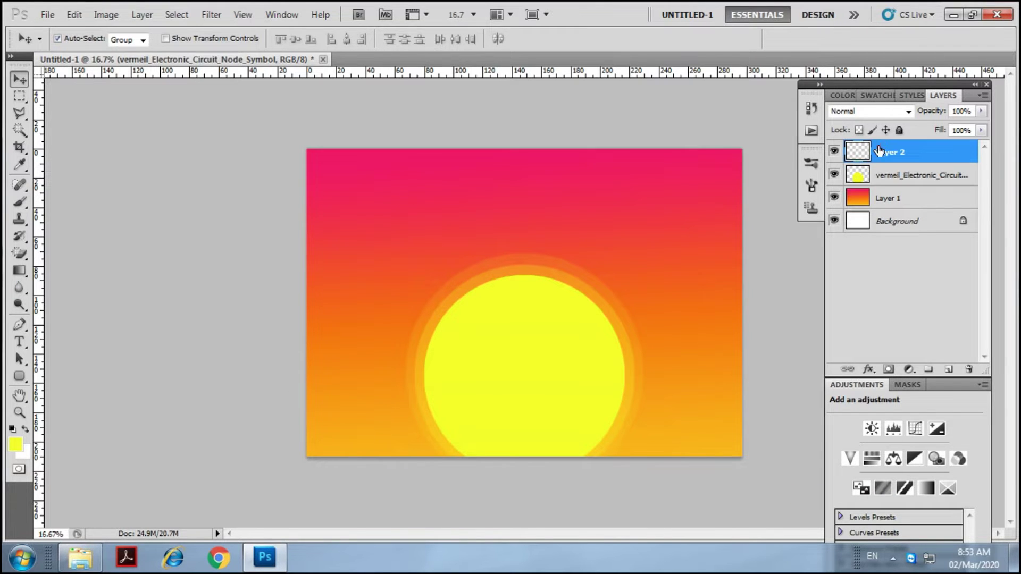
{"action": "key", "text": "shift+m"}
{"action": "key", "text": "shift+m"}
- Marquee a band across the canvas bottom and set the gradient's left stop to the sky's orange
{"action": "left_click_drag", "start_coordinate": [775, 378], "coordinate": [222, 500]}
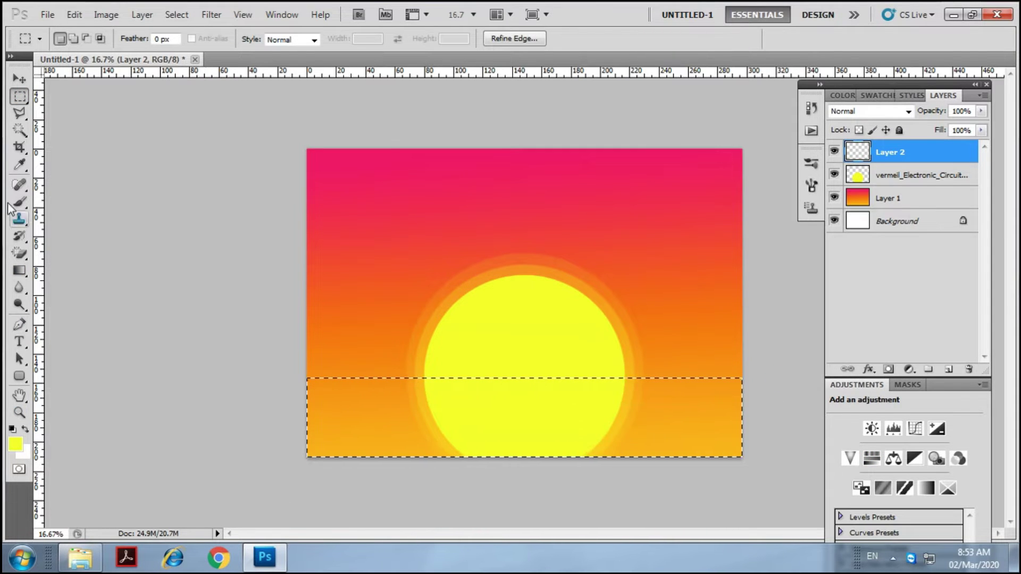
{"action": "left_click", "coordinate": [19, 272]}
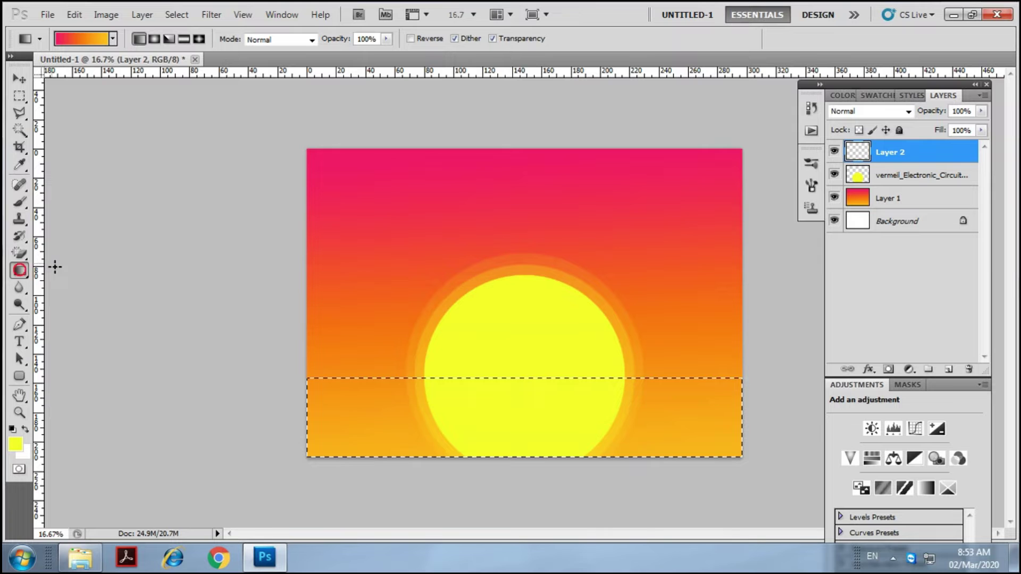
{"action": "left_click", "coordinate": [77, 39]}
{"action": "left_click", "coordinate": [124, 155]}
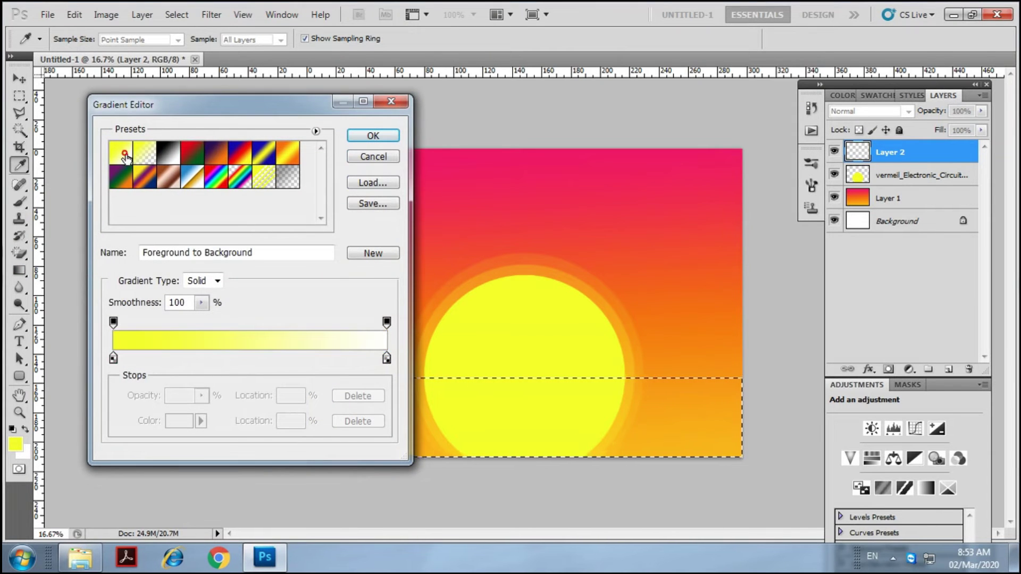
{"action": "left_click", "coordinate": [113, 358]}
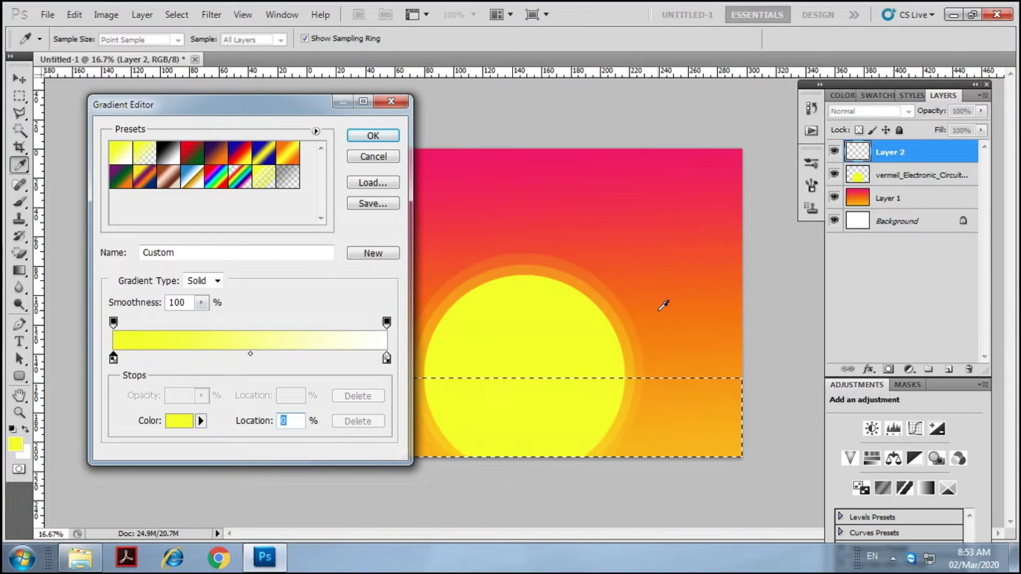
{"action": "left_click", "coordinate": [679, 291]}
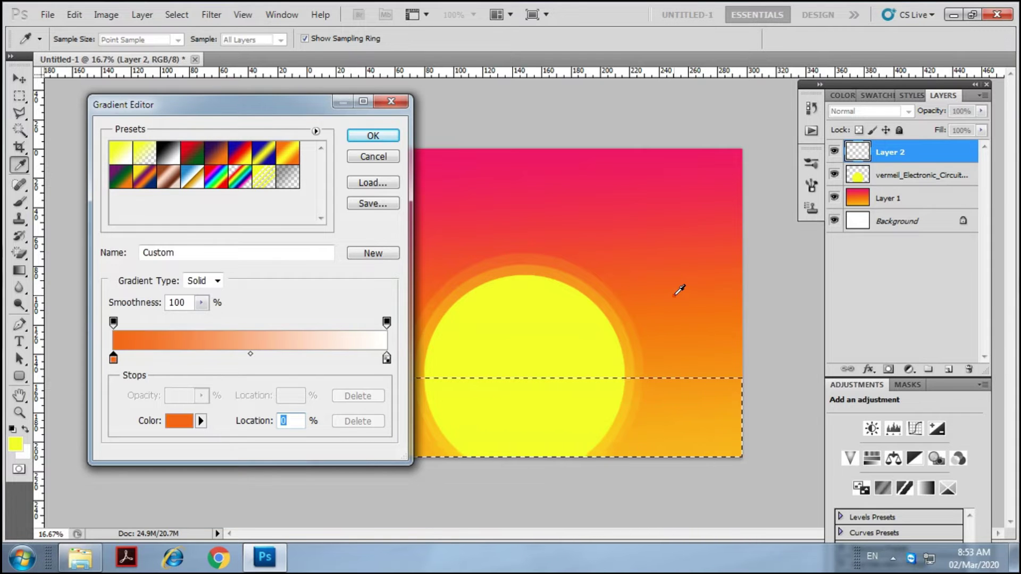
- Set the gradient's right stop to golden yellow fcc000 and accept the new gradient
{"action": "left_click", "coordinate": [386, 359]}
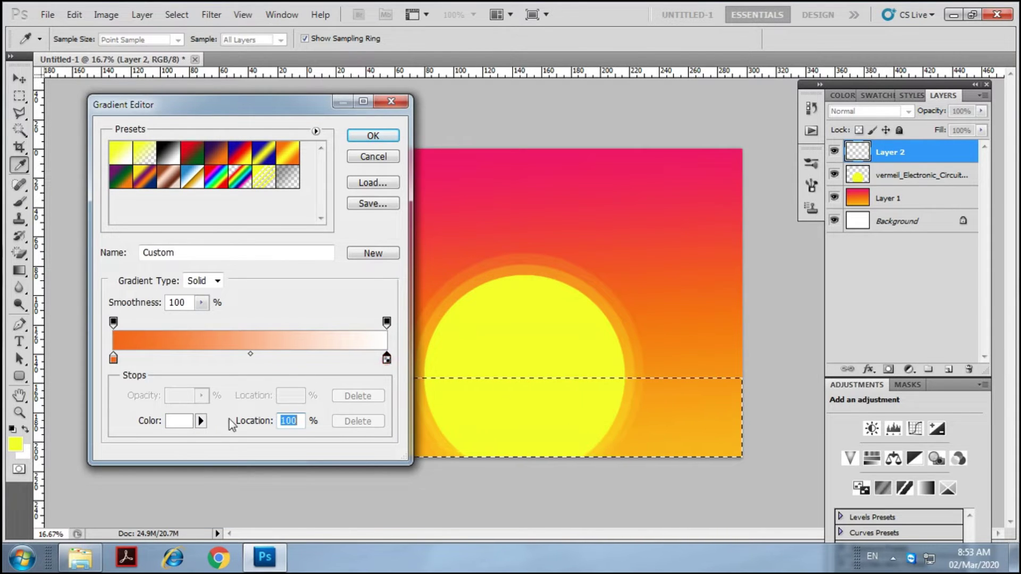
{"action": "left_click", "coordinate": [179, 421]}
{"action": "left_click", "coordinate": [430, 324]}
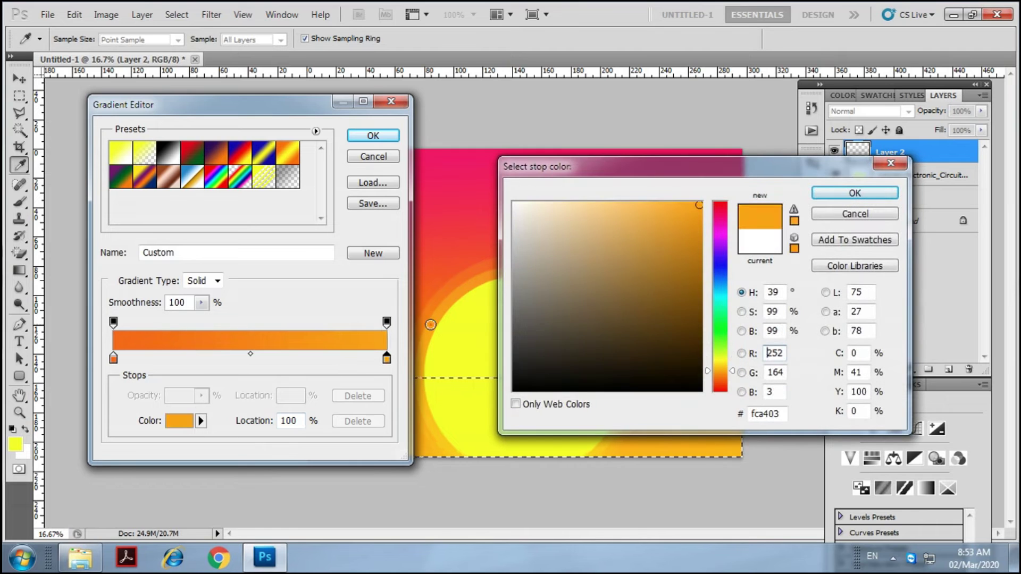
{"action": "left_click", "coordinate": [420, 370]}
{"action": "left_click", "coordinate": [423, 403]}
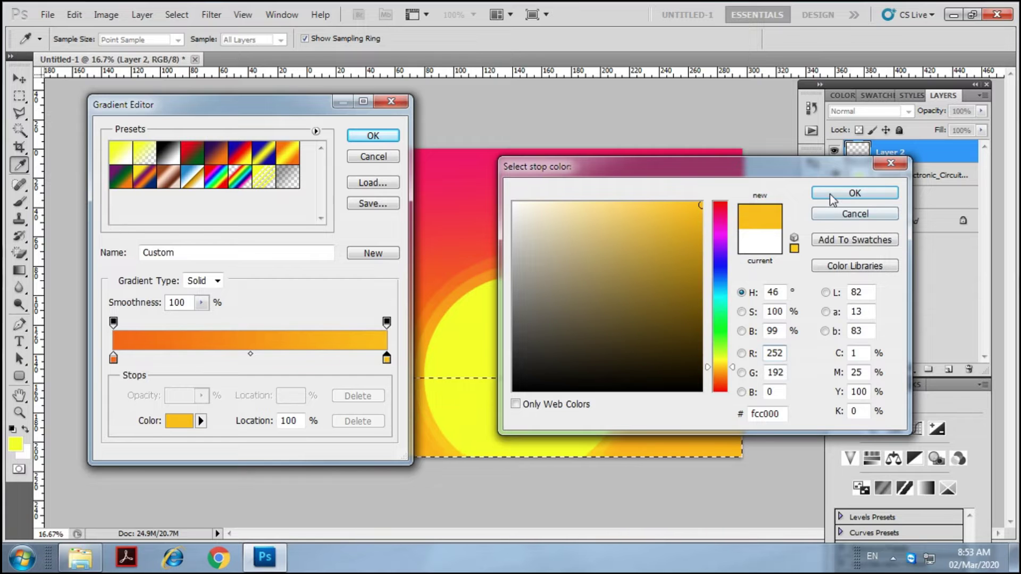
{"action": "left_click", "coordinate": [854, 192]}
{"action": "left_click", "coordinate": [372, 137]}
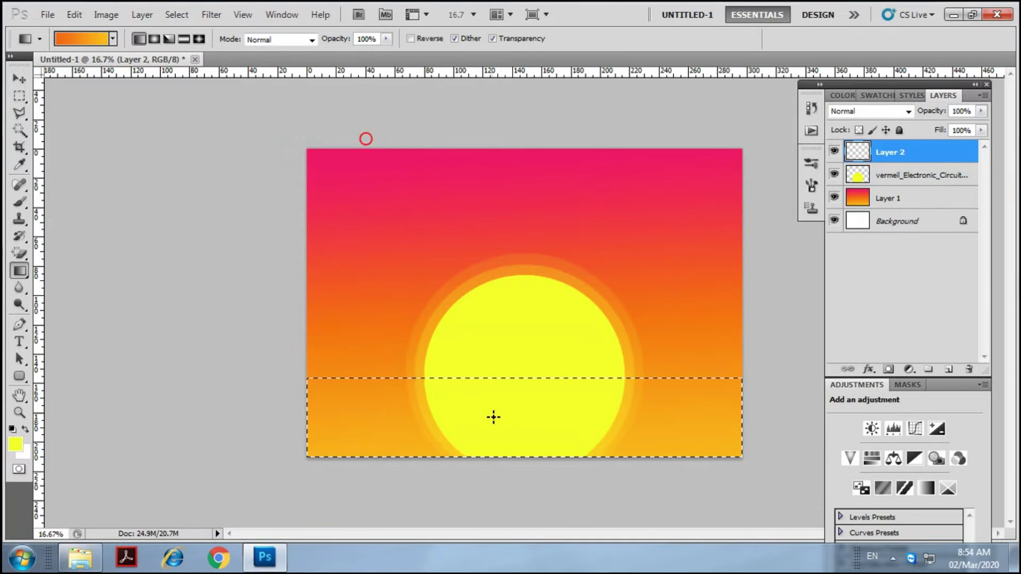
- Fill the bottom band with a vertical orange-to-yellow gradient, redo it until right, then deselect
{"action": "left_click_drag", "start_coordinate": [494, 383], "coordinate": [495, 480]}
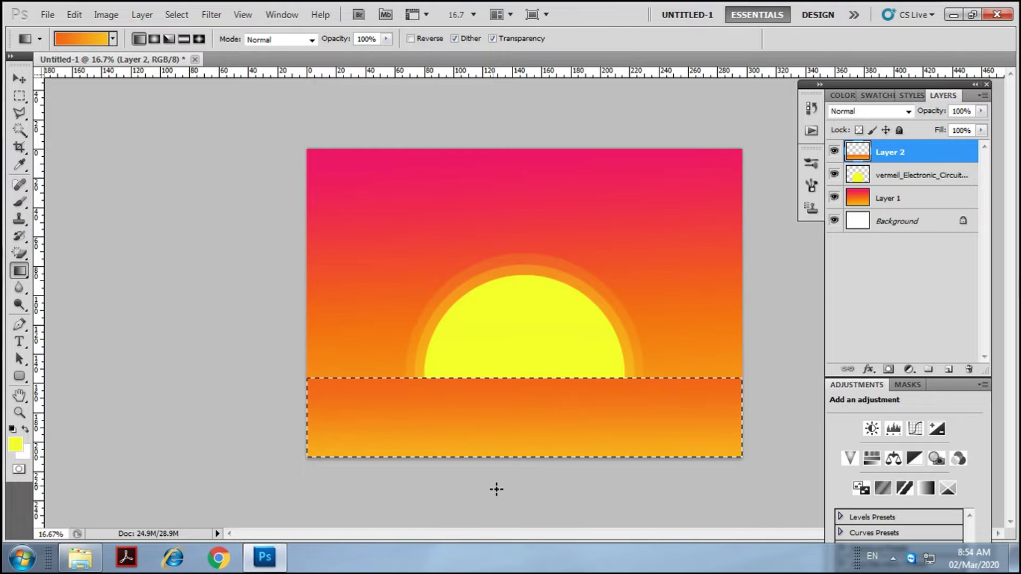
{"action": "key", "text": "ctrl+d"}
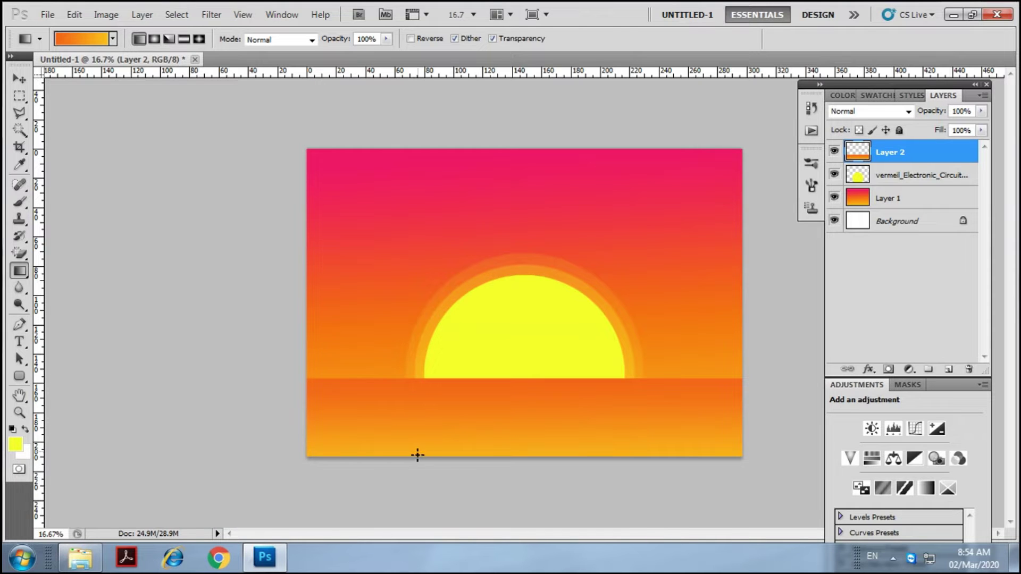
{"action": "key", "text": "ctrl+alt+z"}
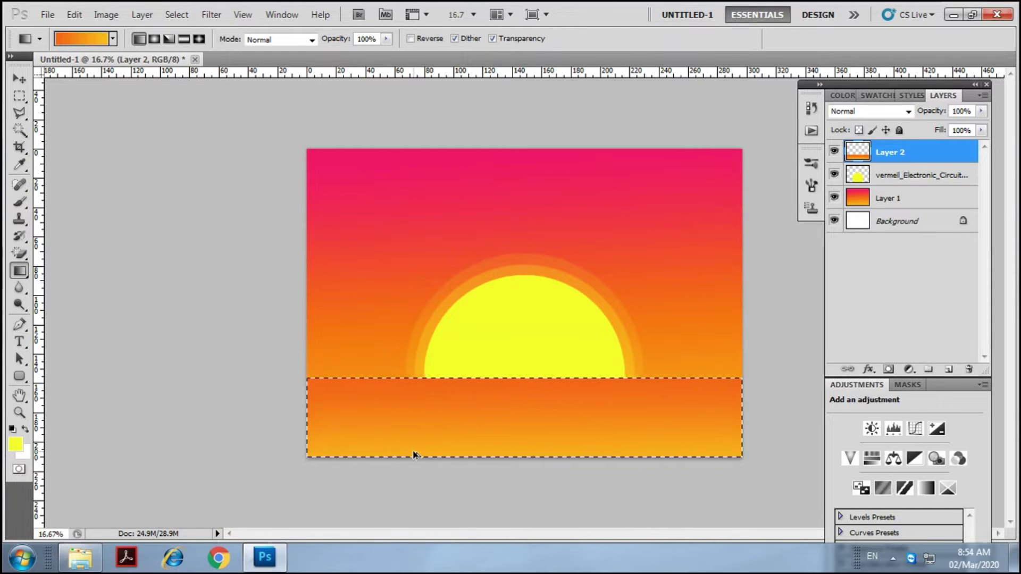
{"action": "key", "text": "ctrl+alt+z"}
{"action": "left_click_drag", "start_coordinate": [490, 369], "coordinate": [496, 435]}
{"action": "key", "text": "ctrl+z"}
{"action": "left_click_drag", "start_coordinate": [520, 369], "coordinate": [523, 423]}
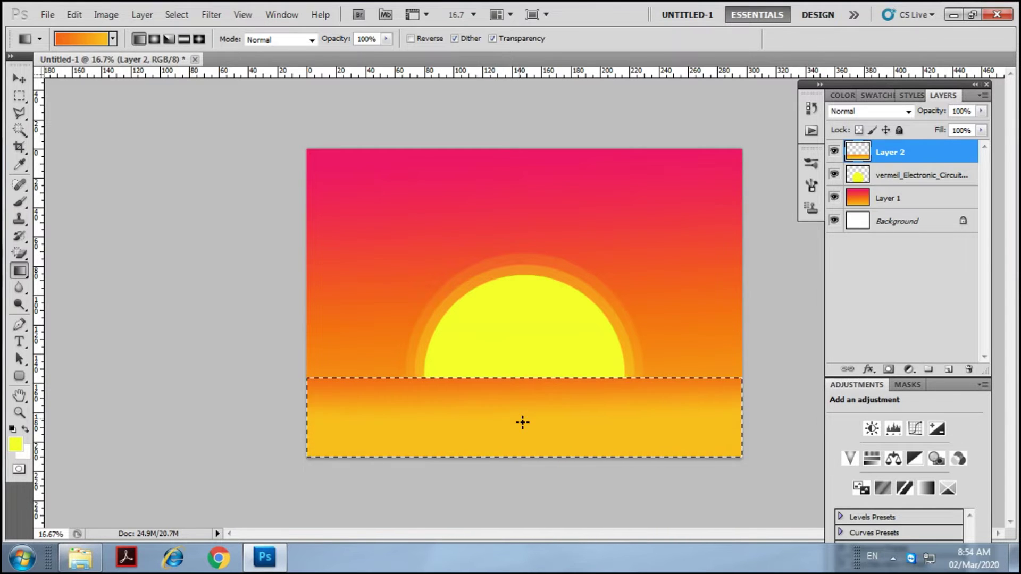
{"action": "key", "text": "ctrl+d"}
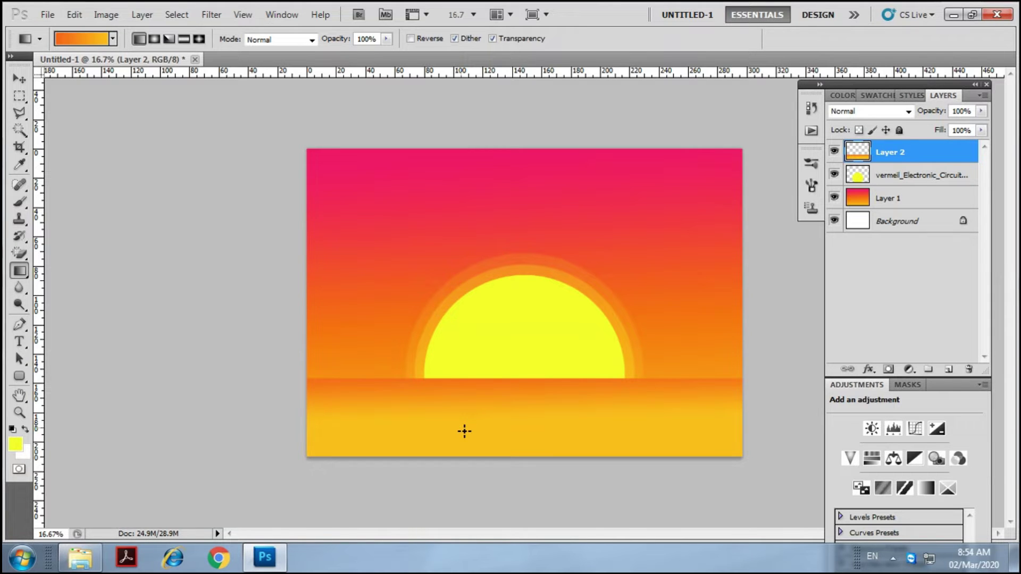
{"action": "left_click", "coordinate": [20, 96]}
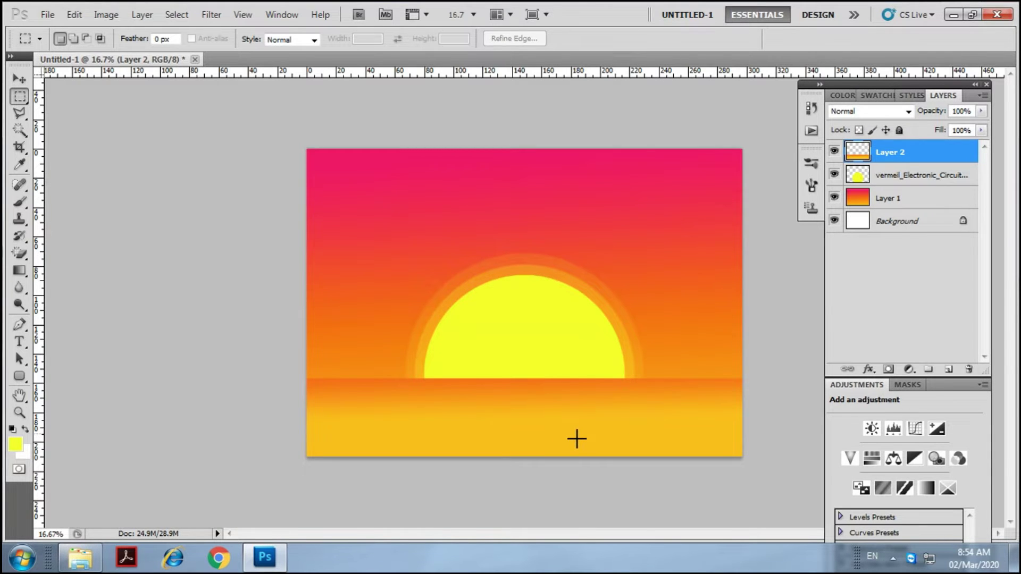
- Draw a closed triangular Pen path from the horizon's right end to the band's lower corners
{"action": "key", "text": "ctrl+plus"}
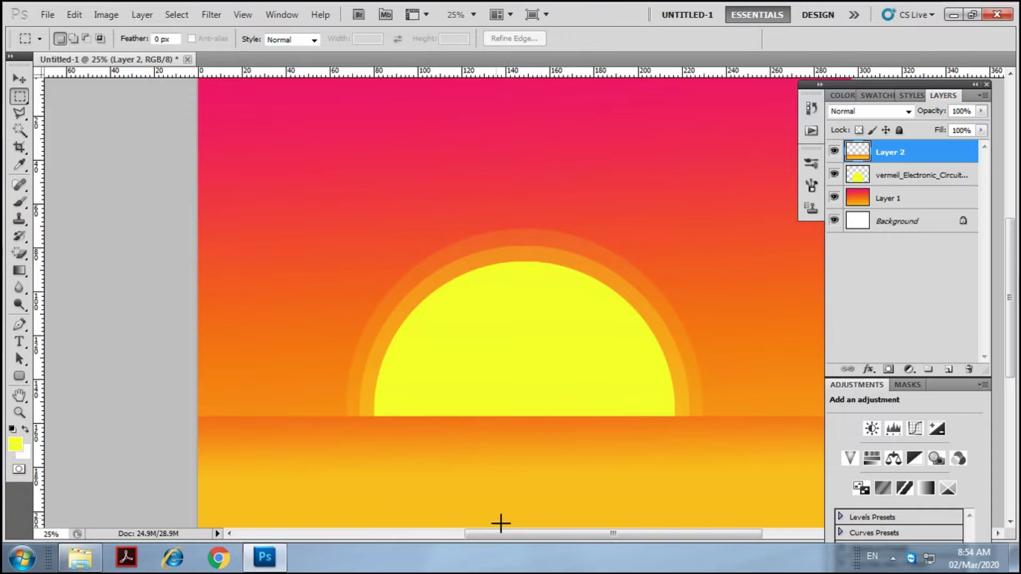
{"action": "left_click_drag", "start_coordinate": [512, 534], "coordinate": [562, 535]}
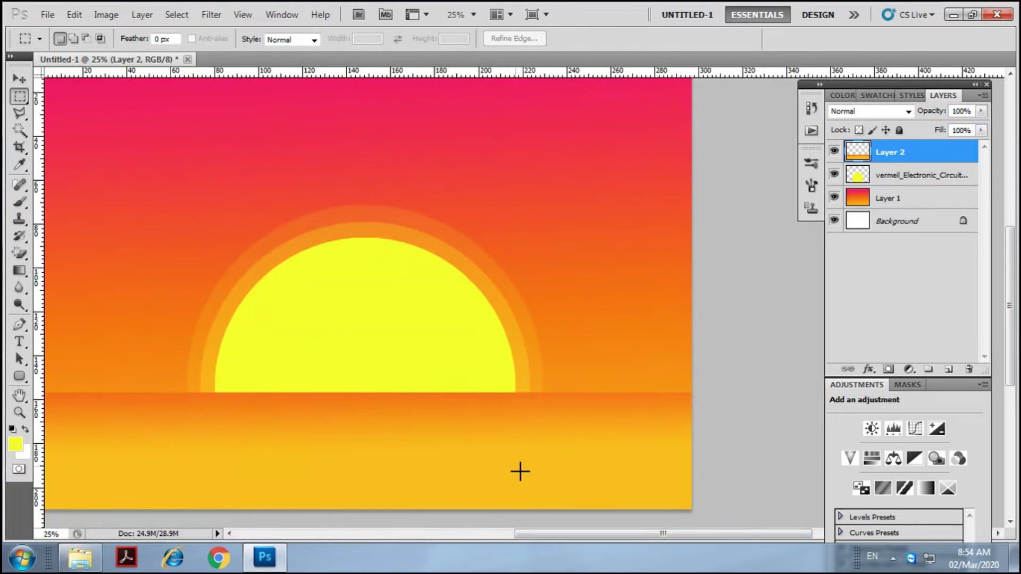
{"action": "left_click", "coordinate": [19, 324]}
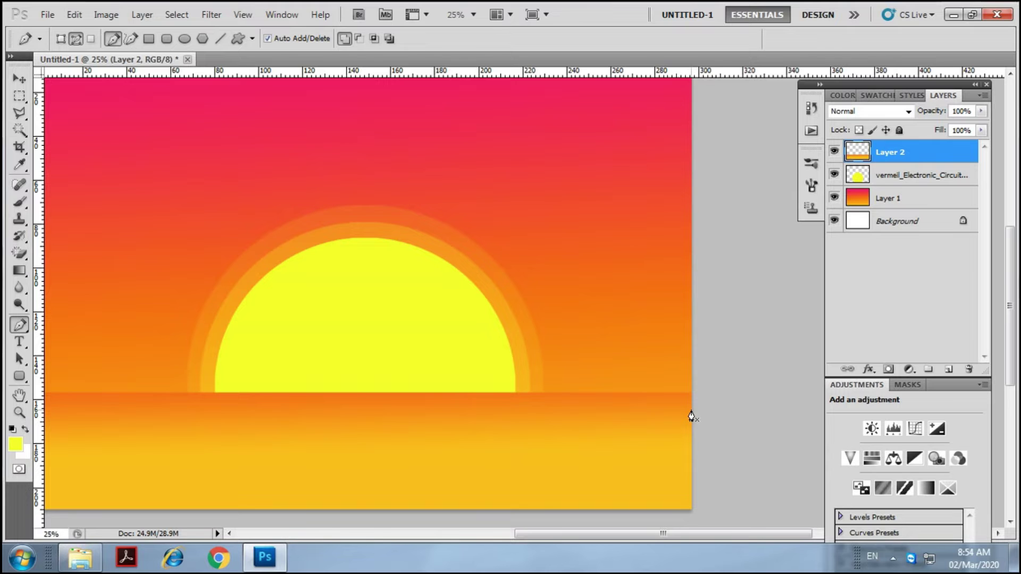
{"action": "left_click", "coordinate": [694, 394]}
{"action": "left_click", "coordinate": [436, 467]}
{"action": "left_click", "coordinate": [716, 463]}
{"action": "left_click", "coordinate": [692, 396]}
{"action": "right_click", "coordinate": [20, 325]}
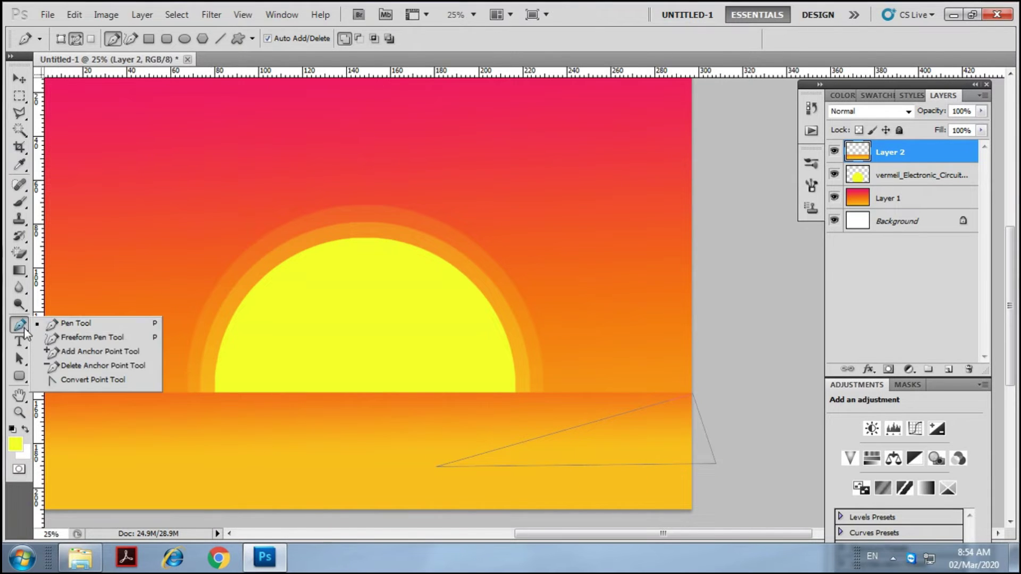
{"action": "left_click", "coordinate": [83, 354]}
- Add anchor points on the sloping edge and drag them to curve the island's hill
{"action": "left_click", "coordinate": [575, 429]}
{"action": "left_click", "coordinate": [576, 428]}
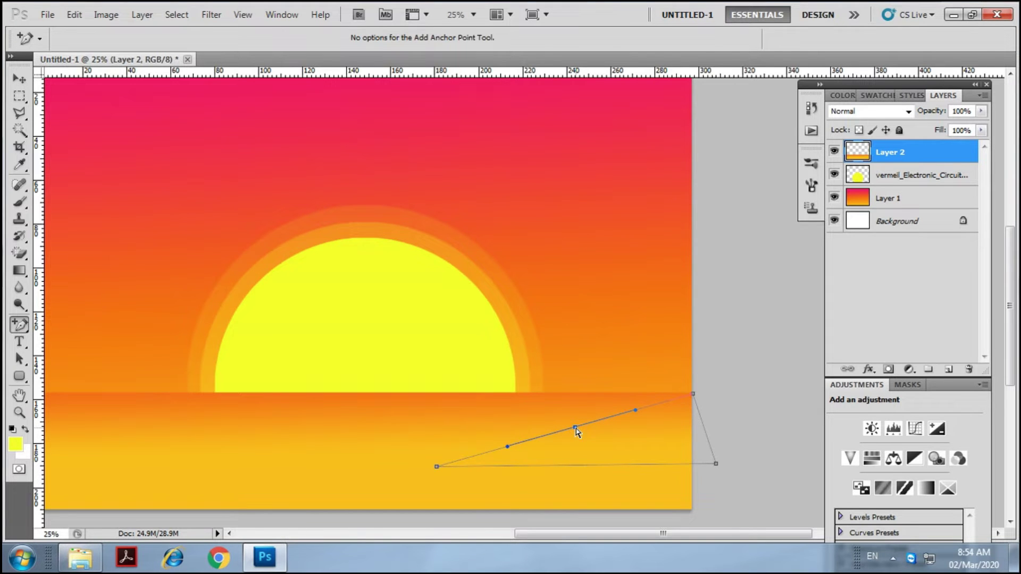
{"action": "left_click_drag", "start_coordinate": [577, 429], "coordinate": [565, 416]}
{"action": "mouse_move", "coordinate": [501, 437]}
{"action": "left_mouse_down"}
{"action": "mouse_move", "coordinate": [511, 448]}
{"action": "mouse_move", "coordinate": [467, 433]}
{"action": "mouse_move", "coordinate": [527, 435]}
{"action": "left_mouse_up"}
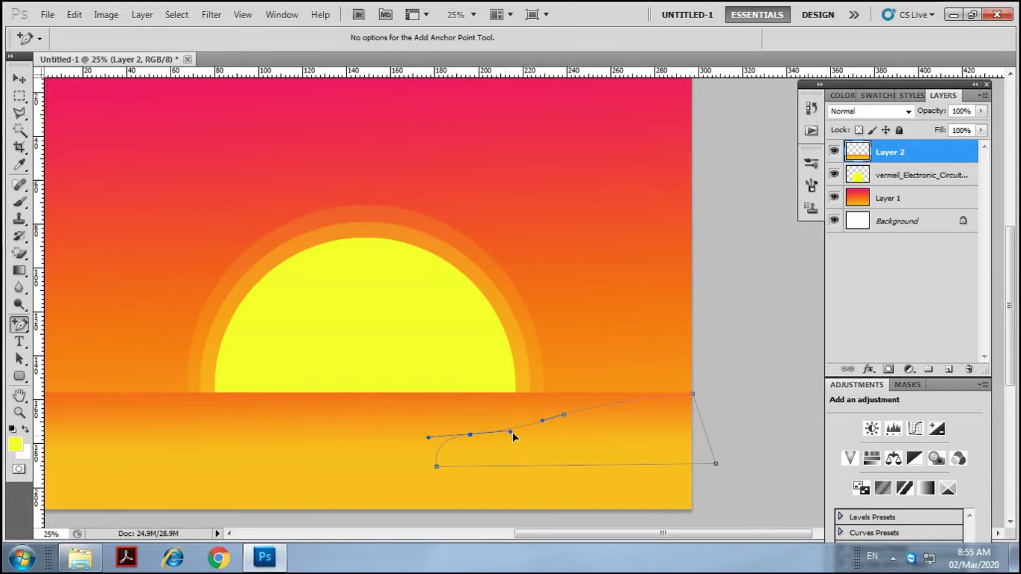
{"action": "left_click_drag", "start_coordinate": [471, 435], "coordinate": [482, 439]}
{"action": "mouse_move", "coordinate": [564, 414]}
{"action": "left_mouse_down"}
{"action": "mouse_move", "coordinate": [615, 405]}
{"action": "mouse_move", "coordinate": [589, 411]}
{"action": "mouse_move", "coordinate": [612, 392]}
{"action": "left_mouse_up"}
{"action": "left_click_drag", "start_coordinate": [675, 380], "coordinate": [676, 383]}
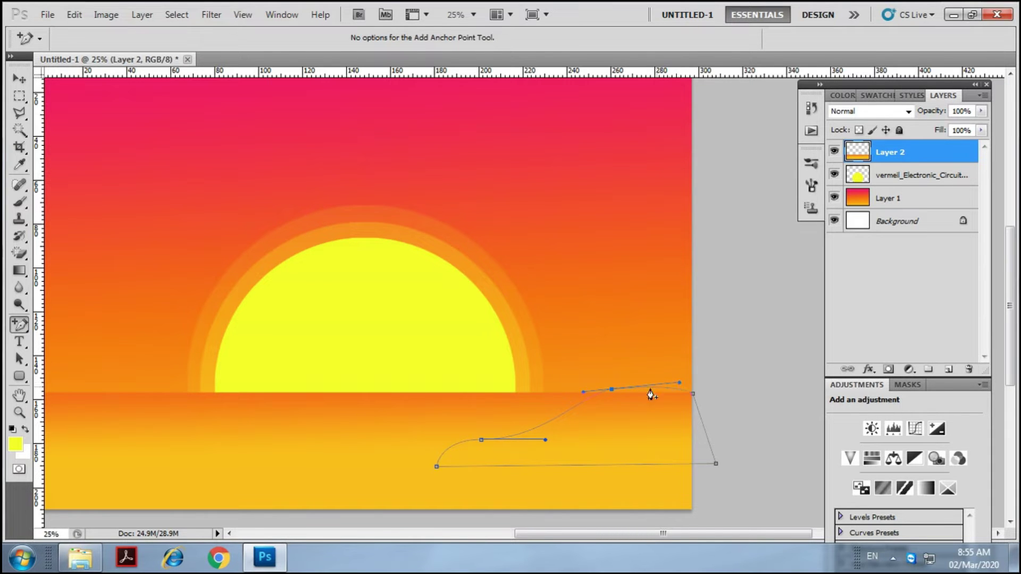
{"action": "mouse_move", "coordinate": [610, 390]}
{"action": "left_mouse_down"}
{"action": "mouse_move", "coordinate": [634, 406]}
{"action": "mouse_move", "coordinate": [636, 395]}
{"action": "left_mouse_up"}
{"action": "left_click_drag", "start_coordinate": [634, 393], "coordinate": [698, 398]}
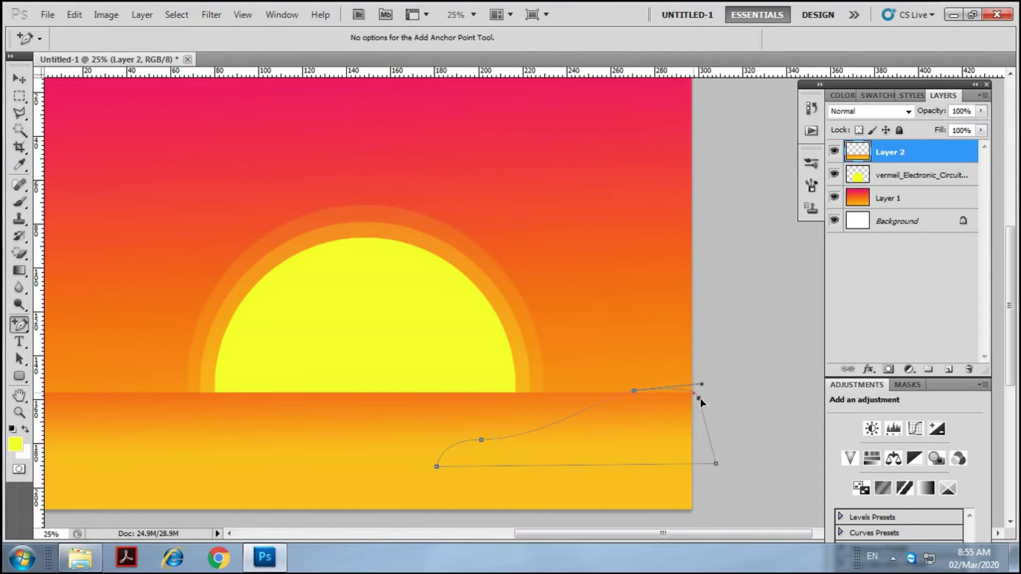
- Refine the middle curve with extra points and round off the island's left end
{"action": "left_click", "coordinate": [634, 392]}
{"action": "mouse_move", "coordinate": [604, 393]}
{"action": "left_mouse_down"}
{"action": "mouse_move", "coordinate": [605, 407]}
{"action": "mouse_move", "coordinate": [585, 404]}
{"action": "left_mouse_up"}
{"action": "left_click", "coordinate": [572, 422]}
{"action": "left_click_drag", "start_coordinate": [482, 441], "coordinate": [481, 432]}
{"action": "left_click_drag", "start_coordinate": [592, 414], "coordinate": [599, 418]}
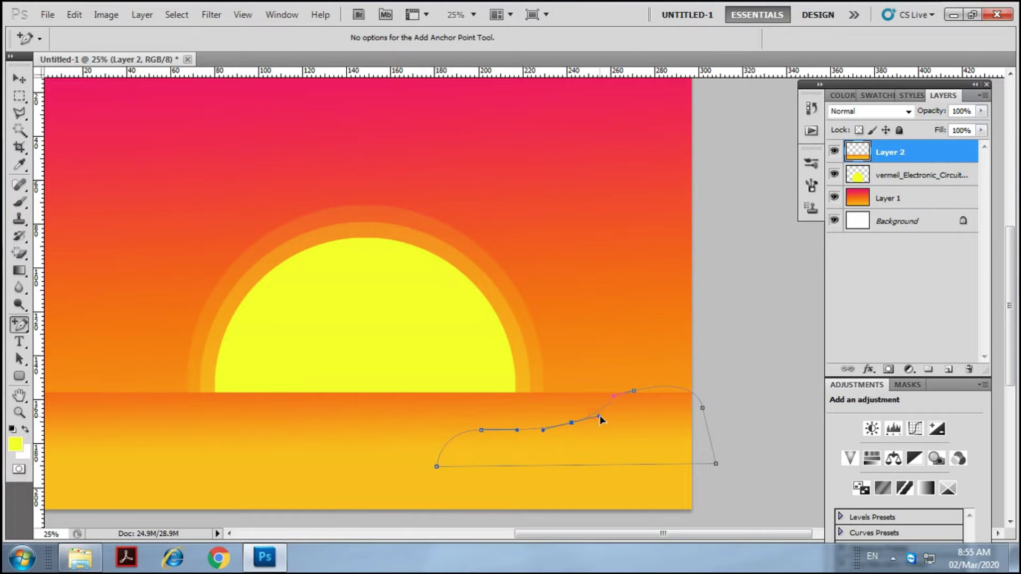
{"action": "left_click", "coordinate": [634, 393]}
{"action": "left_click", "coordinate": [447, 444]}
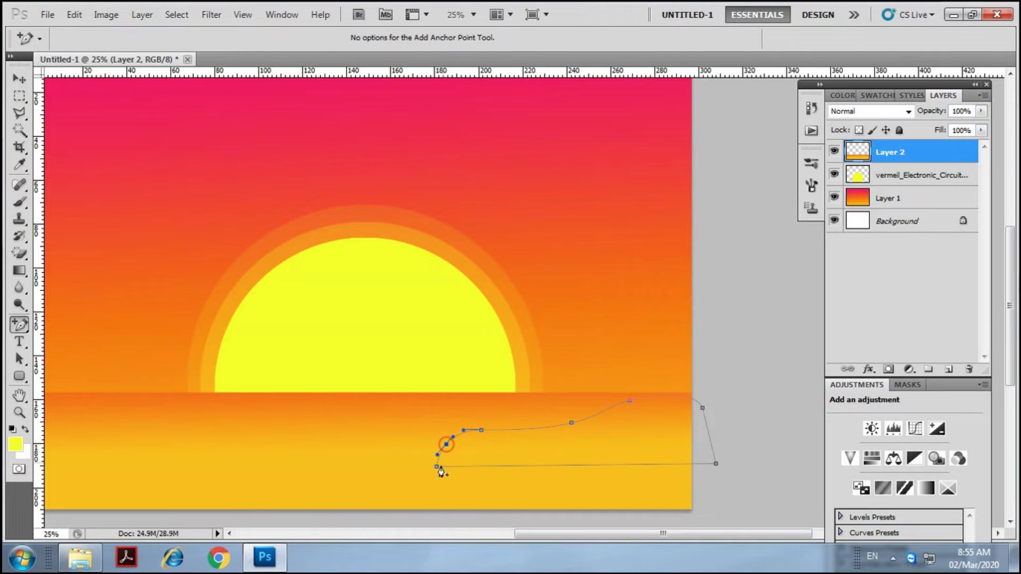
{"action": "left_click", "coordinate": [436, 467]}
{"action": "left_click", "coordinate": [435, 450]}
{"action": "left_click_drag", "start_coordinate": [433, 450], "coordinate": [429, 449]}
- Turn the island path into a selection and set the foreground colour to deep reddish brown
{"action": "key", "text": "ctrl+Return"}
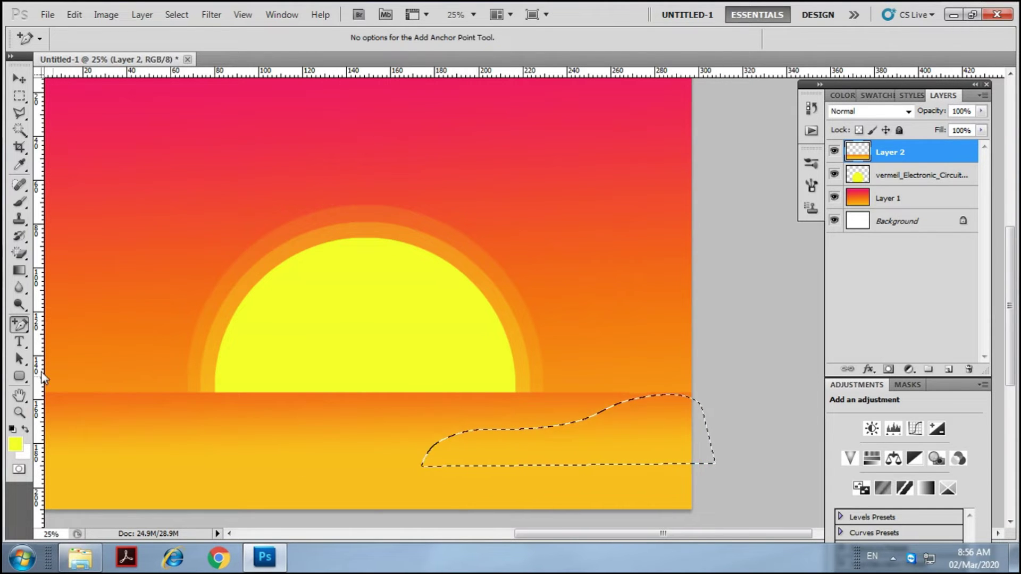
{"action": "left_click", "coordinate": [15, 446]}
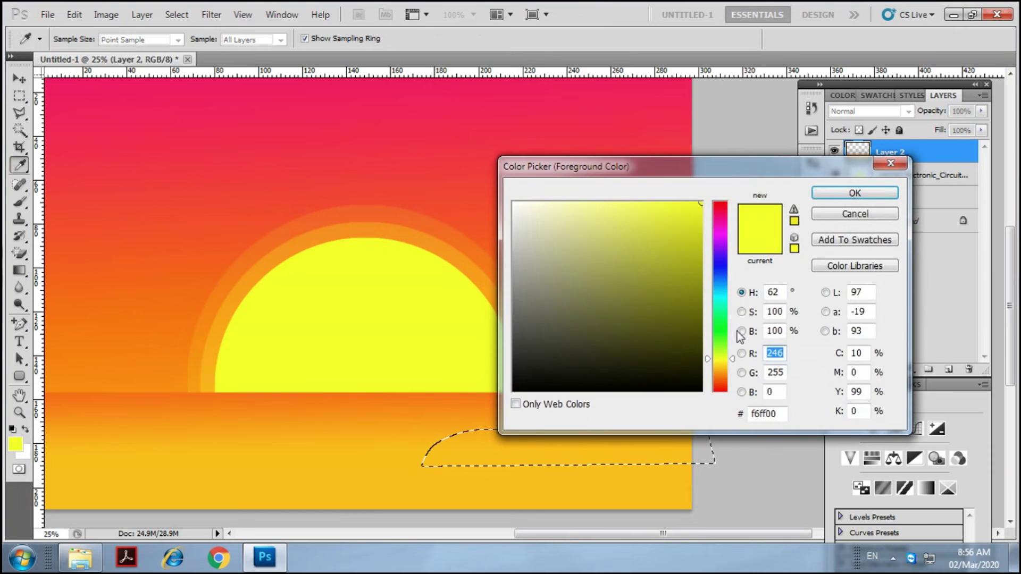
{"action": "left_click", "coordinate": [722, 370]}
{"action": "left_click_drag", "start_coordinate": [722, 371], "coordinate": [722, 374]}
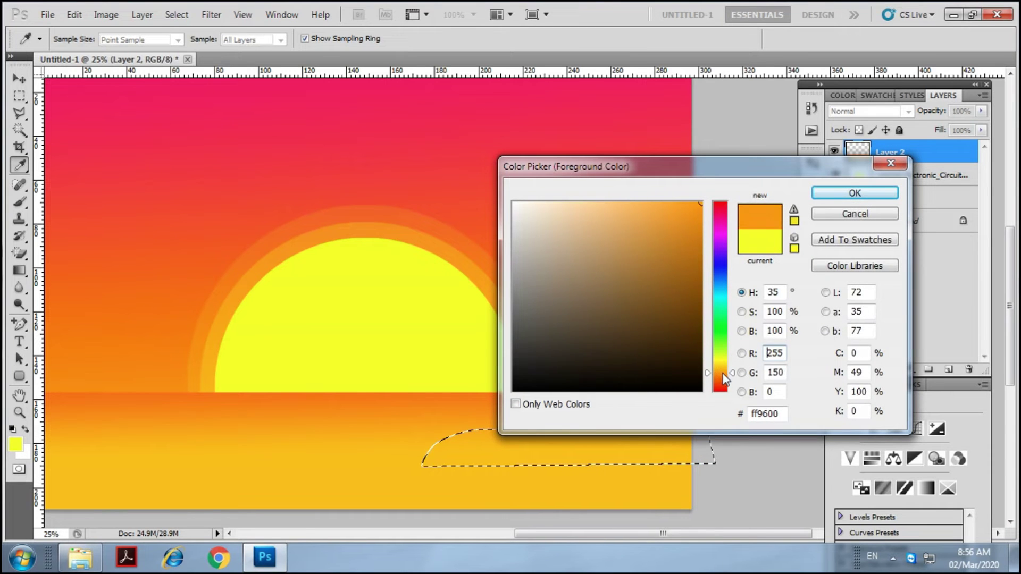
{"action": "left_click", "coordinate": [697, 262]}
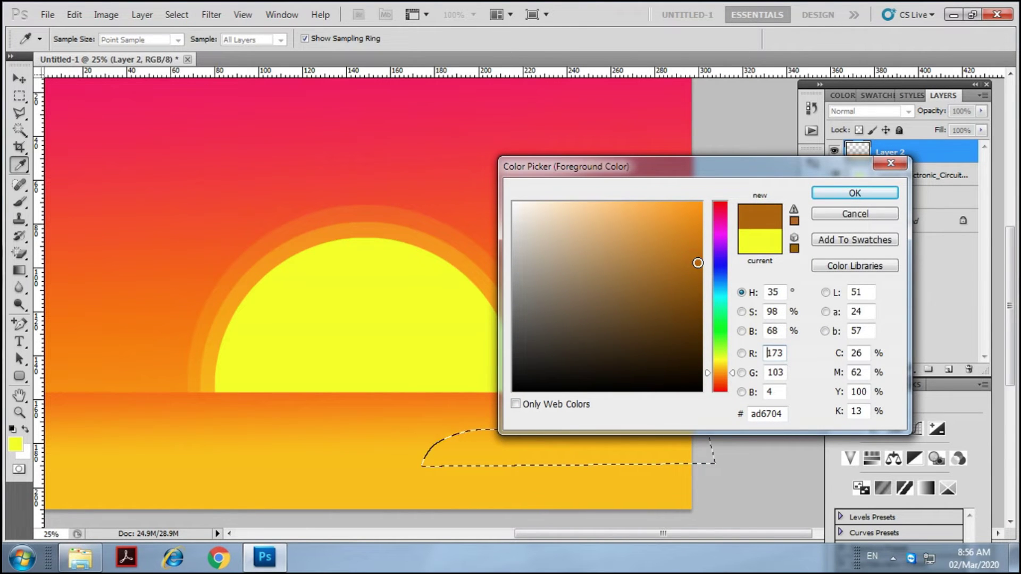
{"action": "left_click", "coordinate": [717, 375]}
{"action": "left_click", "coordinate": [697, 259]}
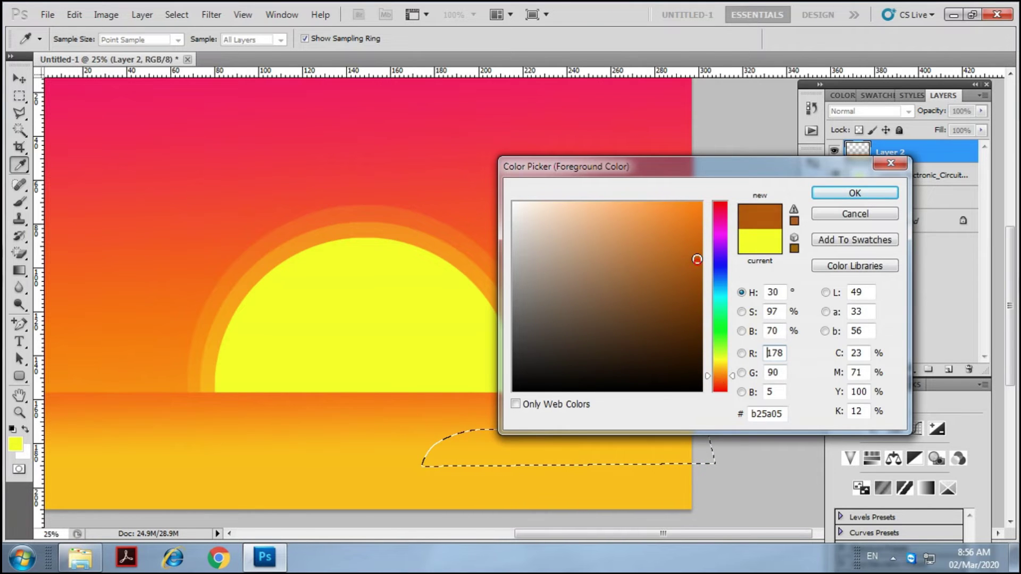
{"action": "left_click_drag", "start_coordinate": [698, 259], "coordinate": [686, 271]}
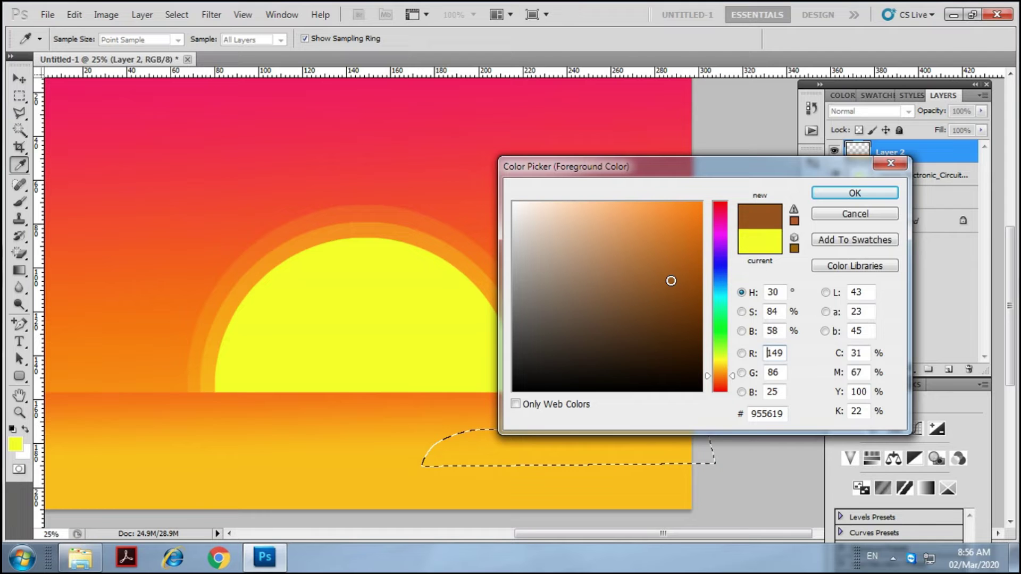
{"action": "left_click_drag", "start_coordinate": [721, 377], "coordinate": [722, 386]}
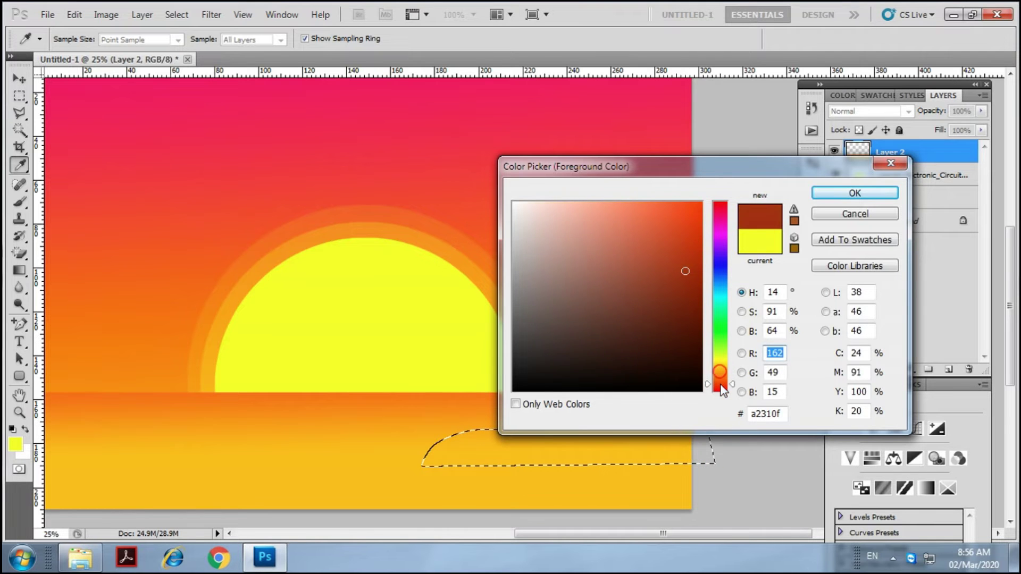
{"action": "left_click_drag", "start_coordinate": [687, 273], "coordinate": [695, 290]}
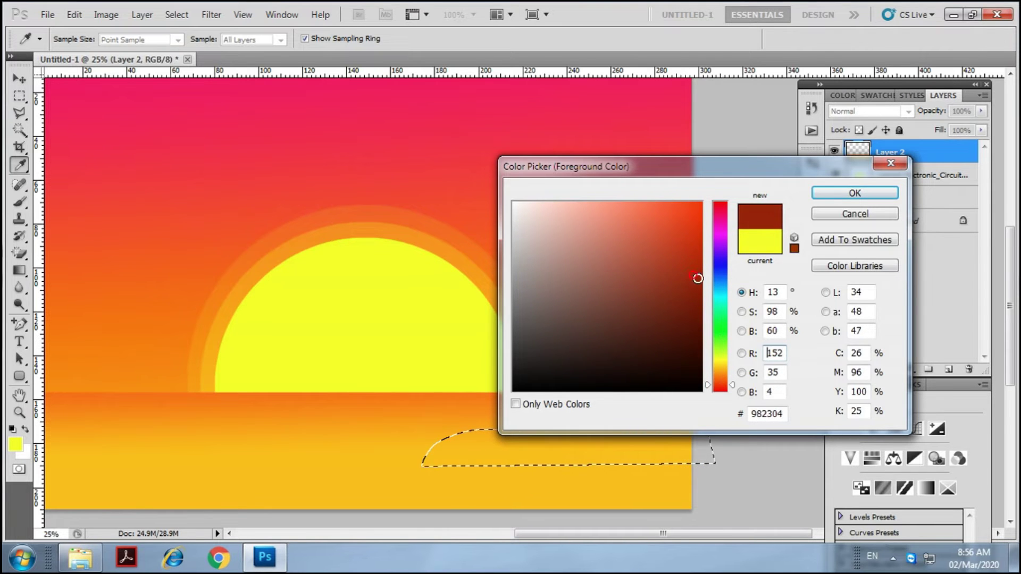
{"action": "left_click", "coordinate": [855, 193]}
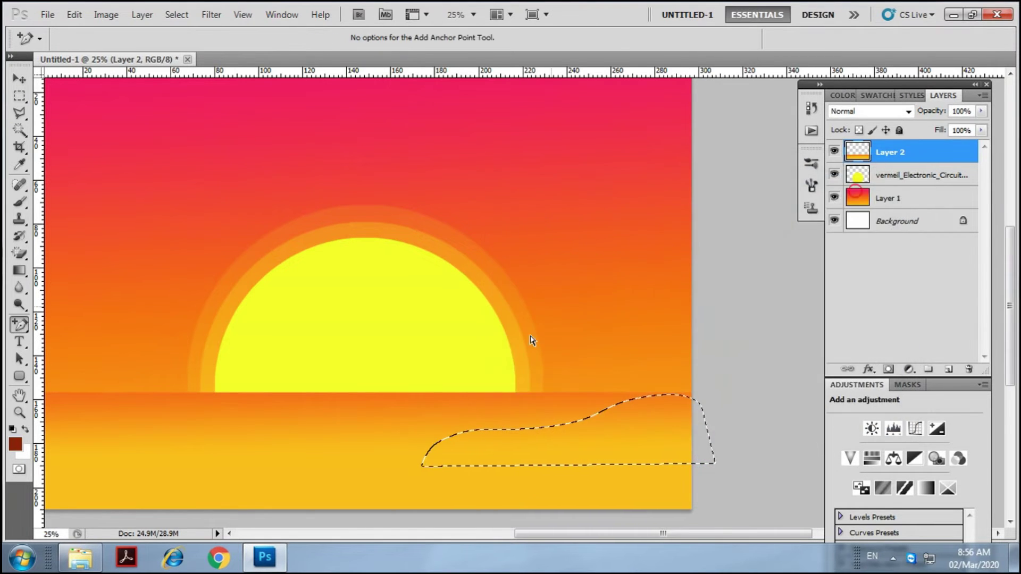
- Fill the island selection with the dark reddish-brown foreground colour and deselect
{"action": "key", "text": "alt+BackSpace"}
{"action": "key", "text": "ctrl+d"}
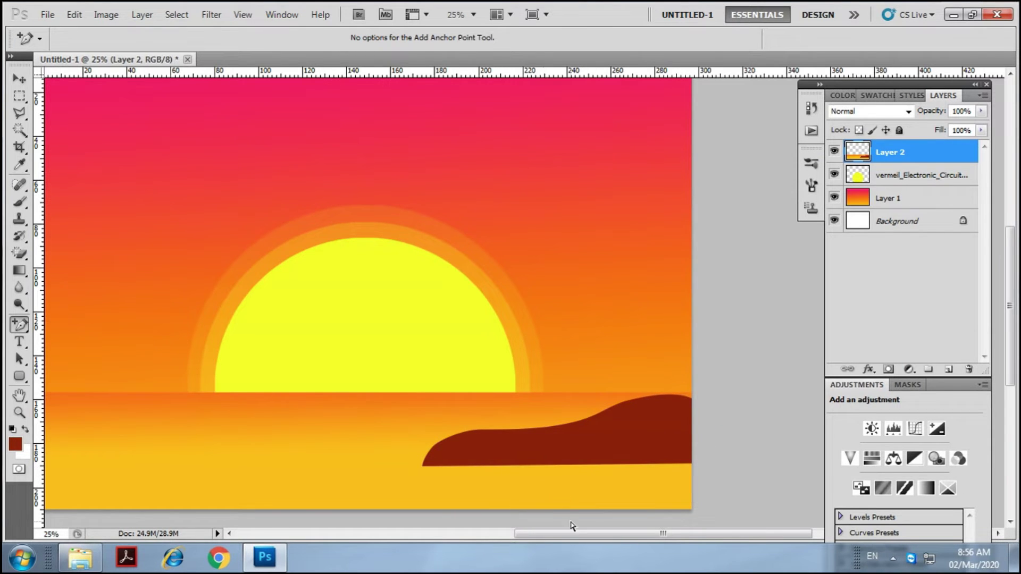
{"action": "left_click_drag", "start_coordinate": [578, 535], "coordinate": [605, 534]}
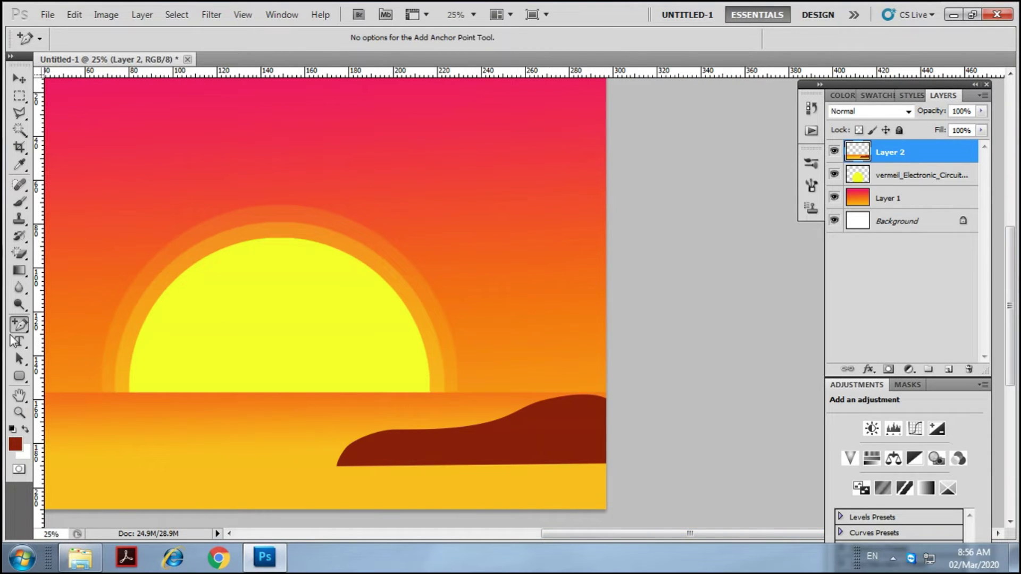
{"action": "left_click_drag", "start_coordinate": [20, 325], "coordinate": [53, 330]}
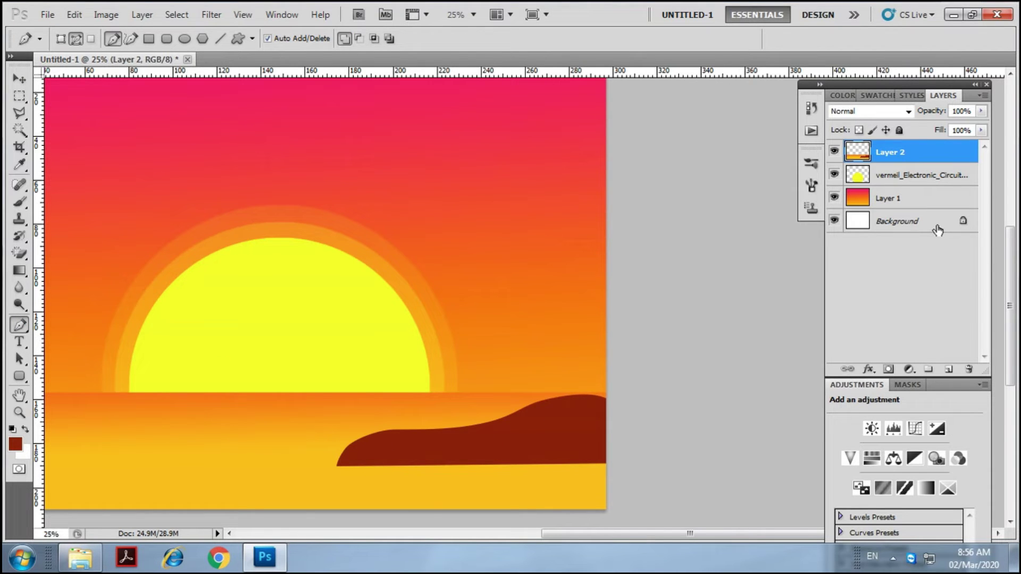
- On a new layer, draw a thin curved palm trunk path and fill it dark red
{"action": "left_click", "coordinate": [948, 369]}
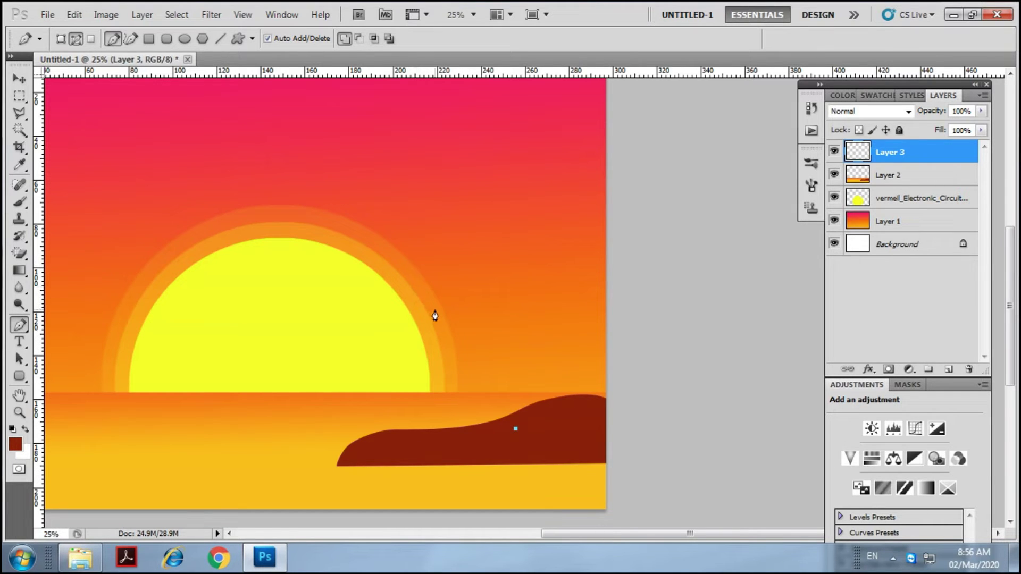
{"action": "left_click_drag", "start_coordinate": [426, 266], "coordinate": [428, 233]}
{"action": "left_click_drag", "start_coordinate": [484, 434], "coordinate": [551, 504]}
{"action": "key", "text": "ctrl+z"}
{"action": "left_click_drag", "start_coordinate": [497, 433], "coordinate": [580, 496]}
{"action": "left_click_drag", "start_coordinate": [515, 432], "coordinate": [539, 459]}
{"action": "key", "text": "ctrl+Return"}
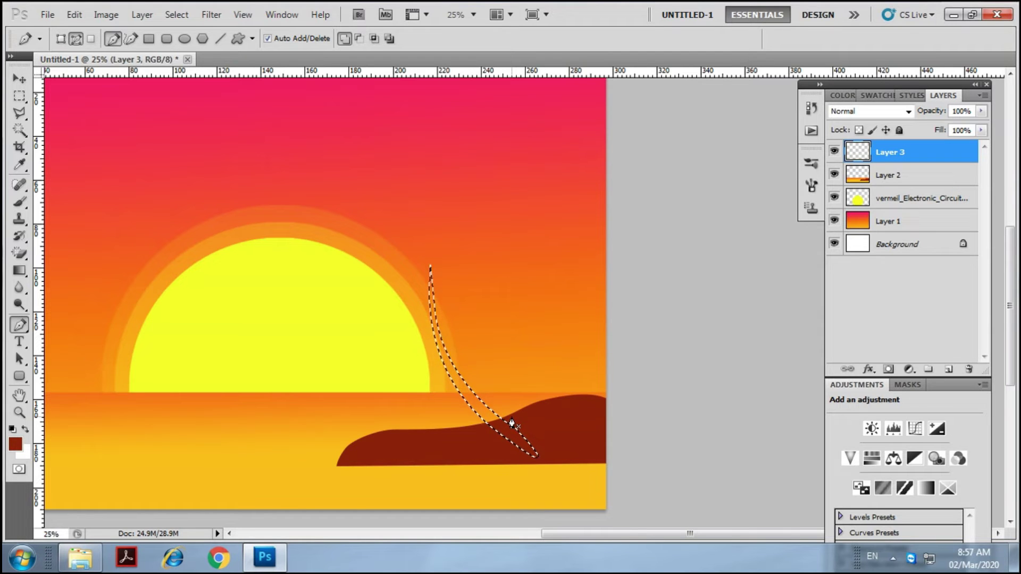
{"action": "key", "text": "alt+BackSpace"}
{"action": "key", "text": "ctrl+d"}
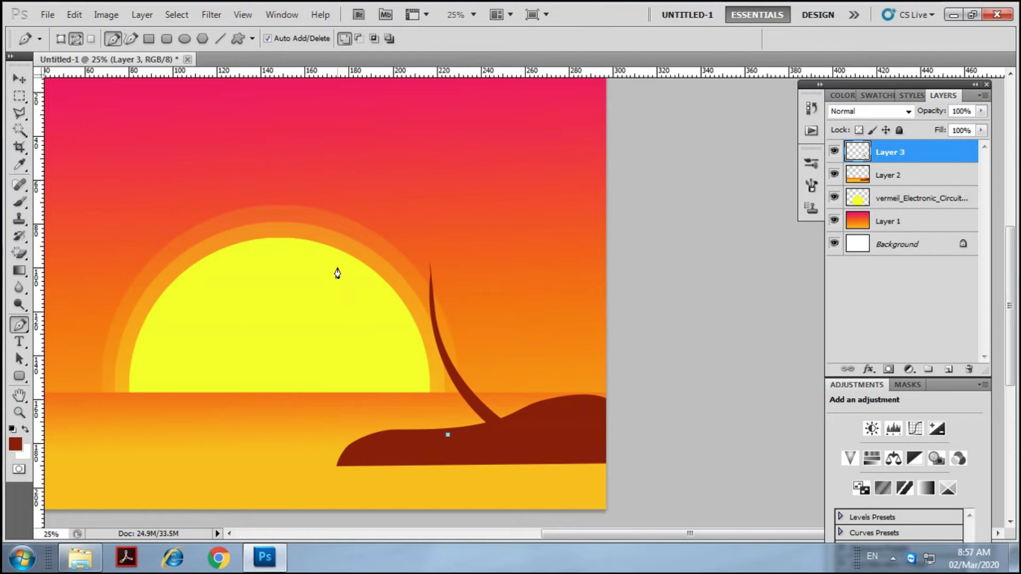
{"action": "left_click_drag", "start_coordinate": [340, 273], "coordinate": [342, 167]}
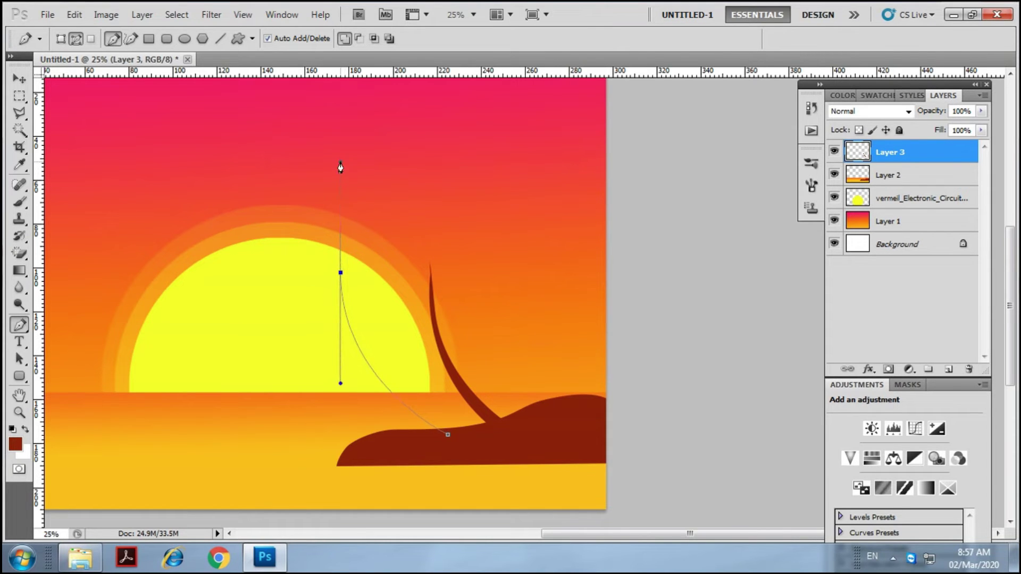
- Finish the taller second trunk path, fill it dark red, and add empty Layer 4
{"action": "left_click", "coordinate": [340, 271], "text": "alt"}
{"action": "left_click_drag", "start_coordinate": [424, 441], "coordinate": [535, 513]}
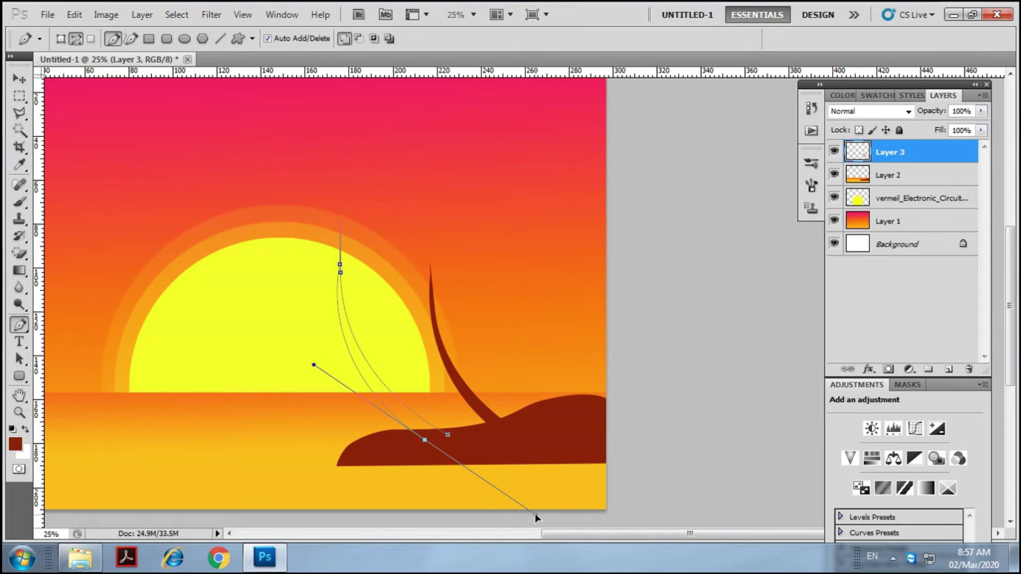
{"action": "key", "text": "ctrl+Return"}
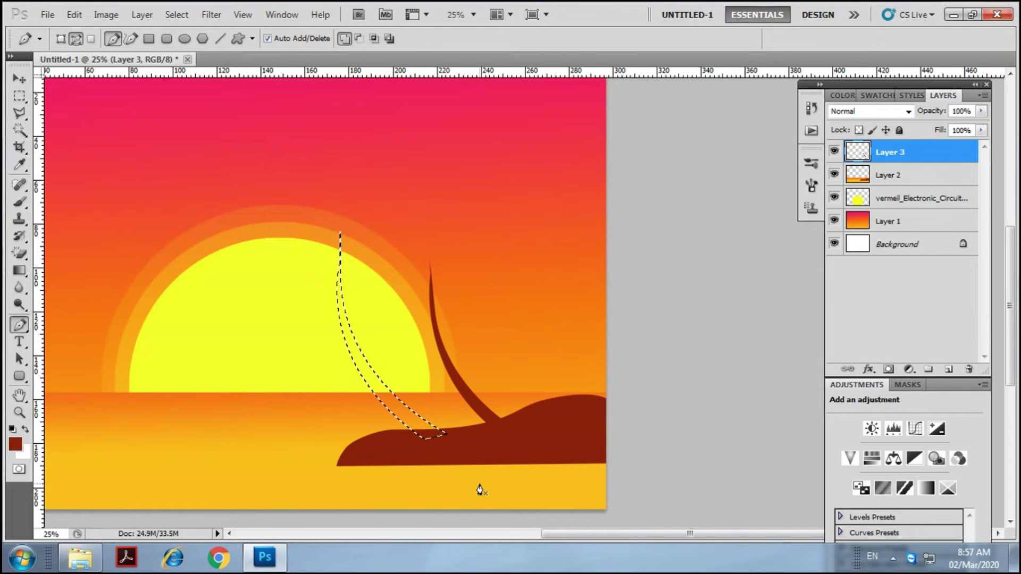
{"action": "key", "text": "alt+BackSpace"}
{"action": "key", "text": "ctrl+d"}
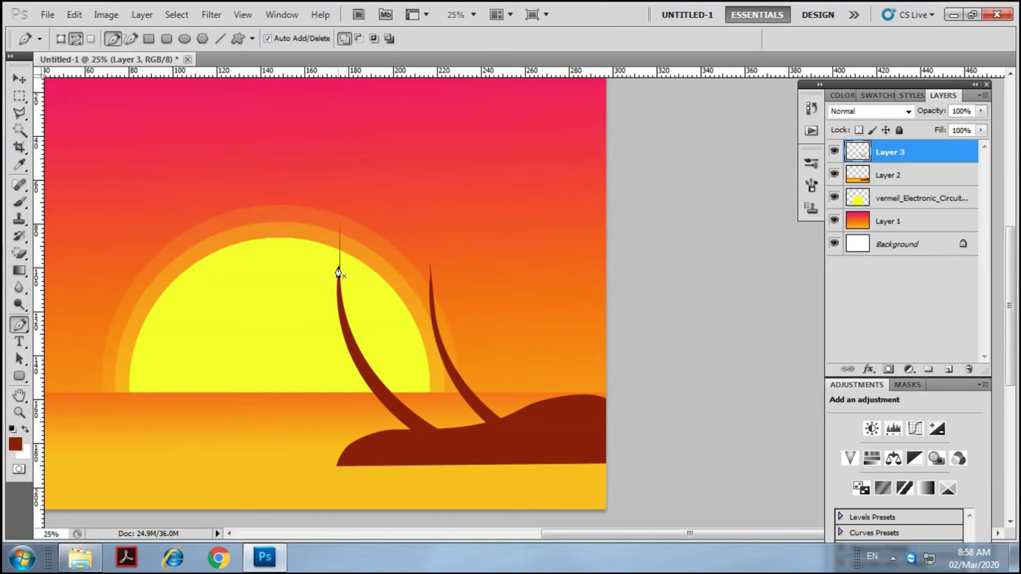
{"action": "left_click", "coordinate": [947, 371]}
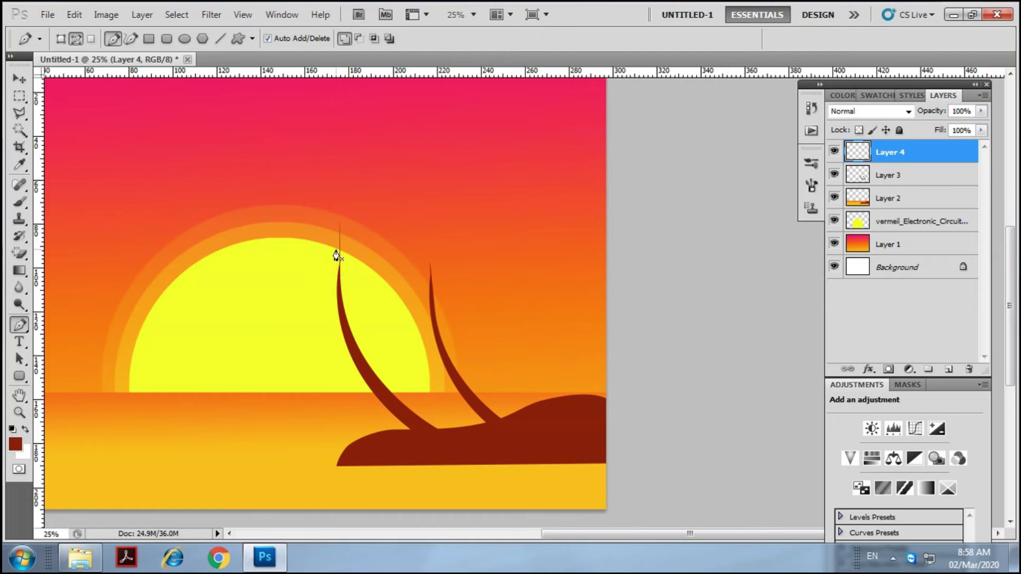
- Outline a jagged palm leaf with the Pen, starting at the taller trunk's top
{"action": "left_click", "coordinate": [336, 249]}
{"action": "mouse_move", "coordinate": [296, 270]}
{"action": "left_mouse_down"}
{"action": "mouse_move", "coordinate": [270, 311]}
{"action": "mouse_move", "coordinate": [265, 304]}
{"action": "left_mouse_up"}
{"action": "left_click", "coordinate": [296, 271], "text": "alt"}
{"action": "left_click", "coordinate": [259, 326]}
{"action": "left_click", "coordinate": [256, 339]}
{"action": "left_click", "coordinate": [290, 316]}
{"action": "left_click_drag", "start_coordinate": [310, 292], "coordinate": [316, 287]}
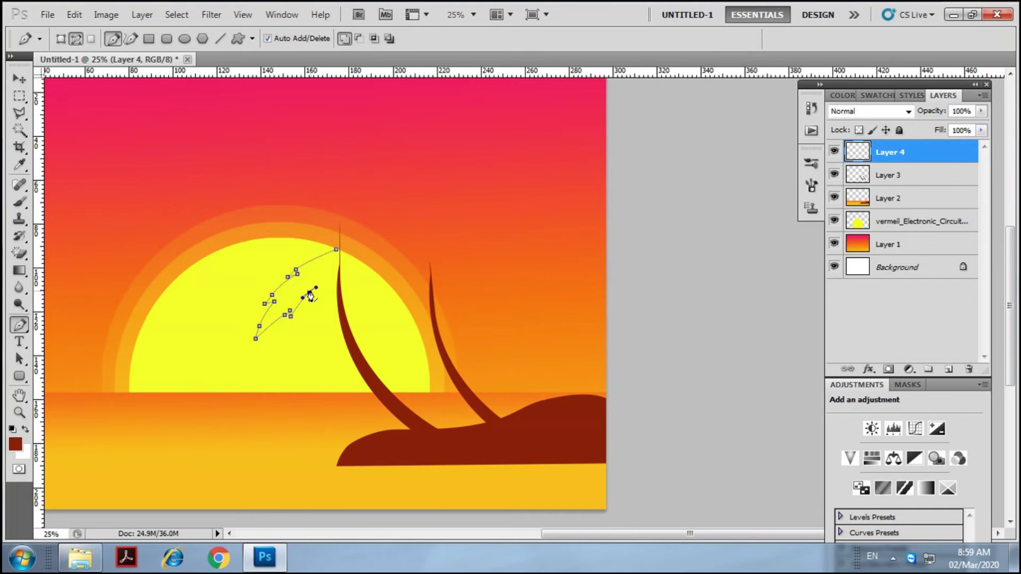
{"action": "left_click", "coordinate": [312, 290], "text": "alt"}
{"action": "left_click_drag", "start_coordinate": [339, 258], "coordinate": [353, 250]}
{"action": "left_click", "coordinate": [337, 250]}
- Turn the leaf outline into a selection and fill it dark red
{"action": "key", "text": "ctrl+Return"}
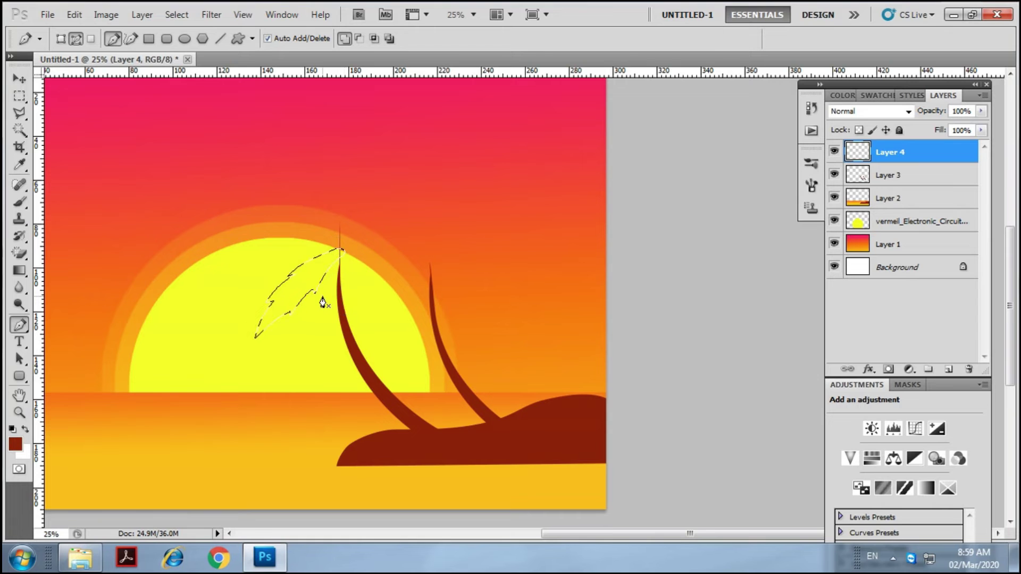
{"action": "key", "text": "alt+BackSpace"}
{"action": "key", "text": "ctrl+d"}
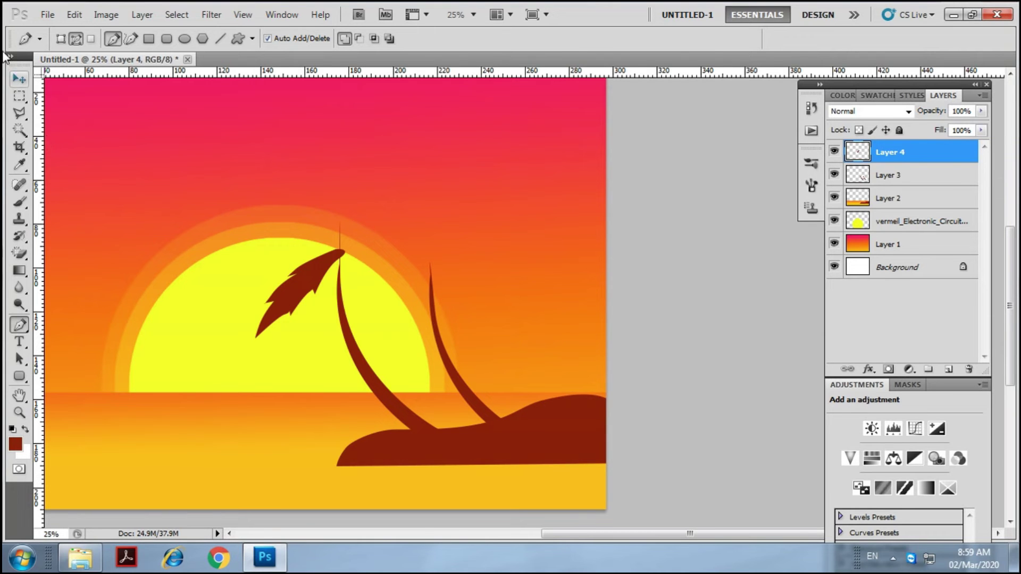
{"action": "left_click", "coordinate": [19, 78]}
- Seat the leaf on the trunk top and add a copy rotated to droop downward
{"action": "mouse_move", "coordinate": [311, 289]}
{"action": "left_mouse_down"}
{"action": "mouse_move", "coordinate": [308, 302]}
{"action": "mouse_move", "coordinate": [298, 281]}
{"action": "left_mouse_up"}
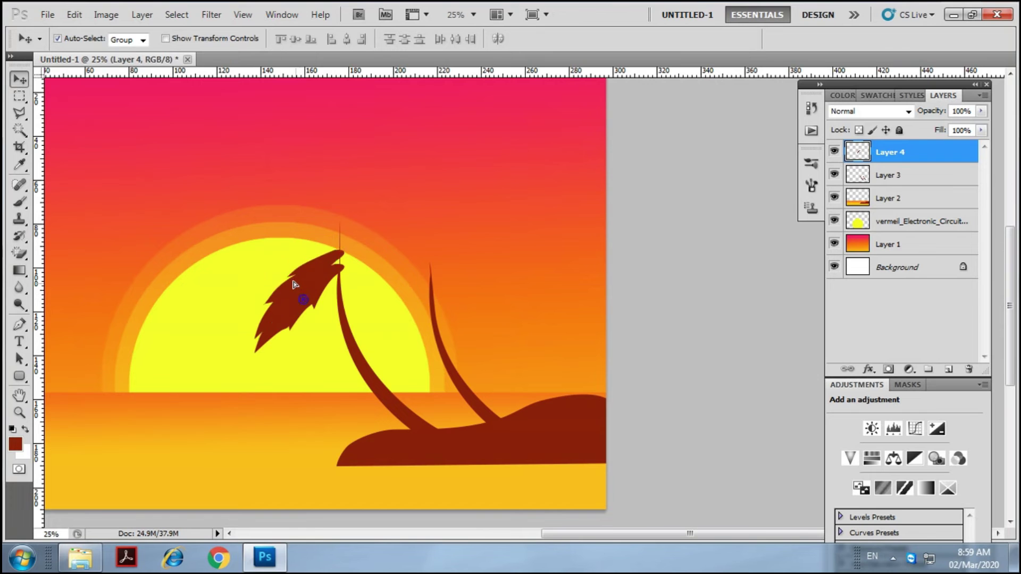
{"action": "key", "text": "ctrl+t"}
{"action": "left_click_drag", "start_coordinate": [367, 240], "coordinate": [367, 289]}
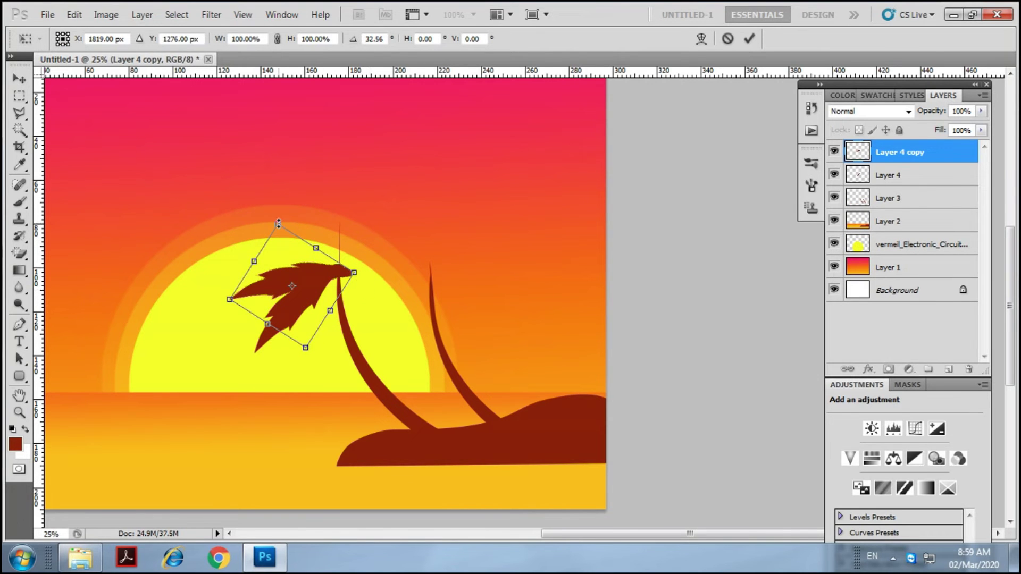
{"action": "left_click_drag", "start_coordinate": [278, 223], "coordinate": [278, 219]}
{"action": "key", "text": "Return"}
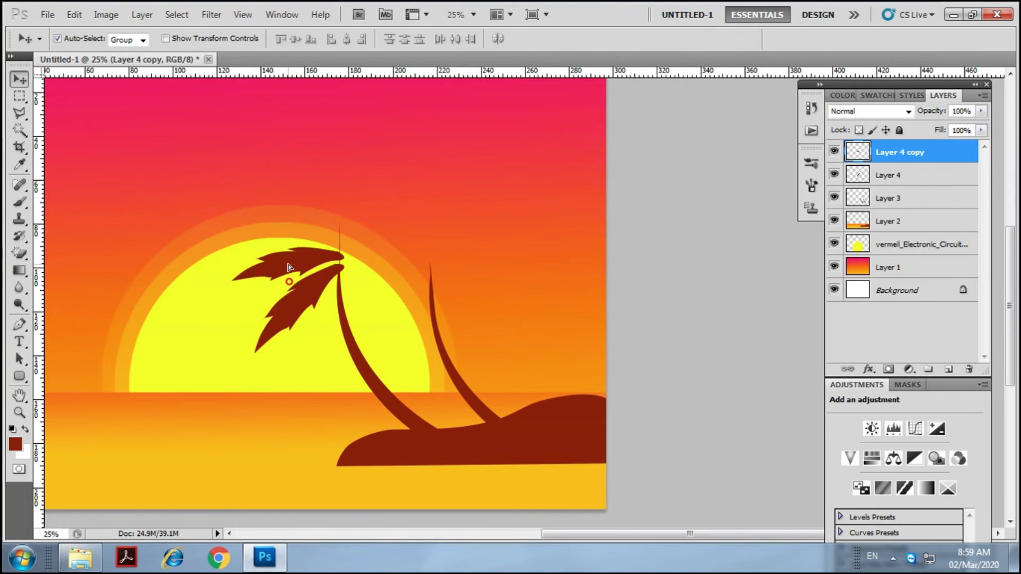
{"action": "mouse_move", "coordinate": [288, 267]}
{"action": "left_mouse_down"}
{"action": "mouse_move", "coordinate": [296, 271]}
{"action": "mouse_move", "coordinate": [297, 254]}
{"action": "left_mouse_up"}
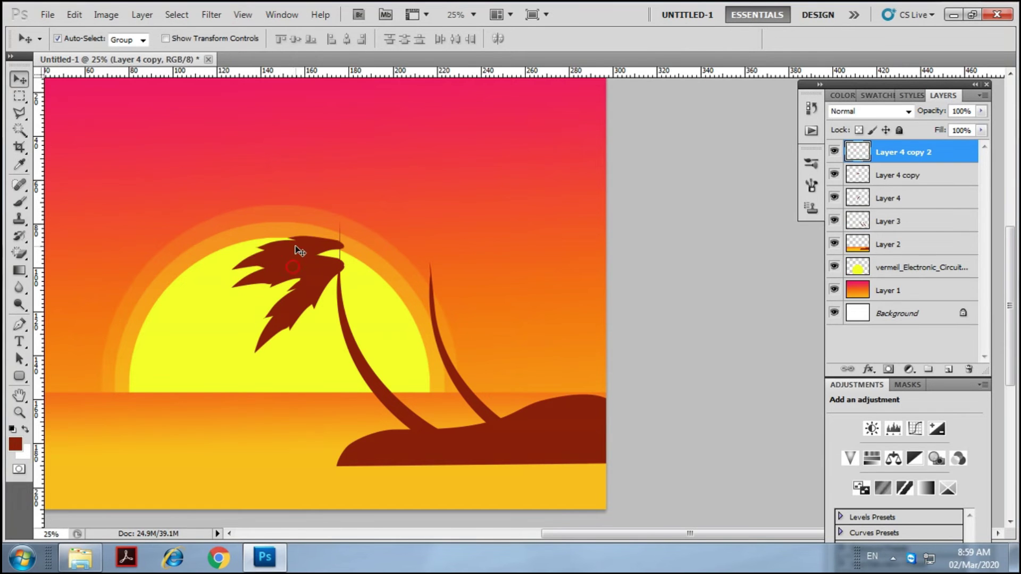
- Add a third leaf copy rotated further clockwise
{"action": "key", "text": "ctrl+t"}
{"action": "left_click_drag", "start_coordinate": [366, 251], "coordinate": [355, 283]}
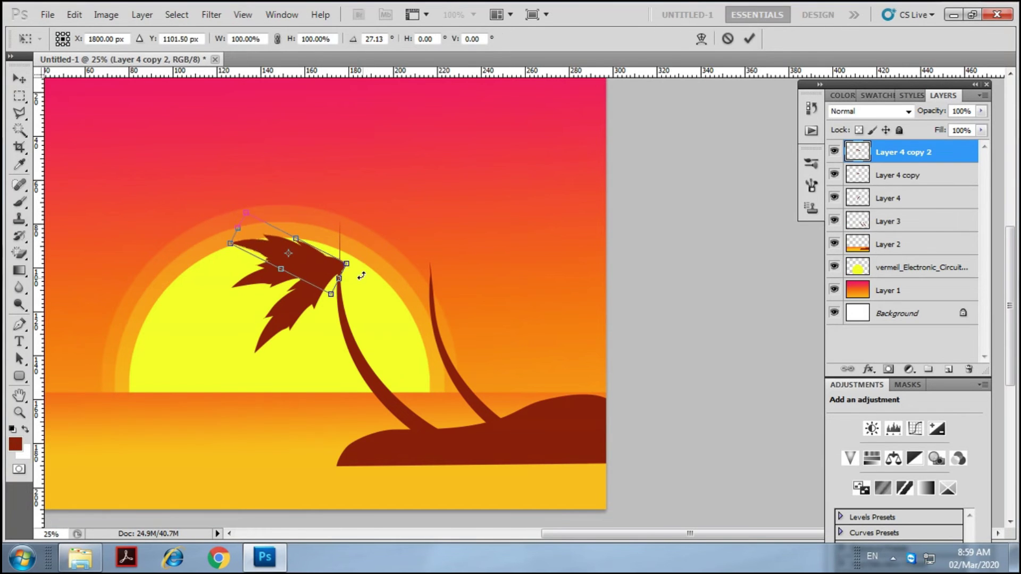
{"action": "left_click_drag", "start_coordinate": [245, 212], "coordinate": [248, 209]}
{"action": "key", "text": "Return"}
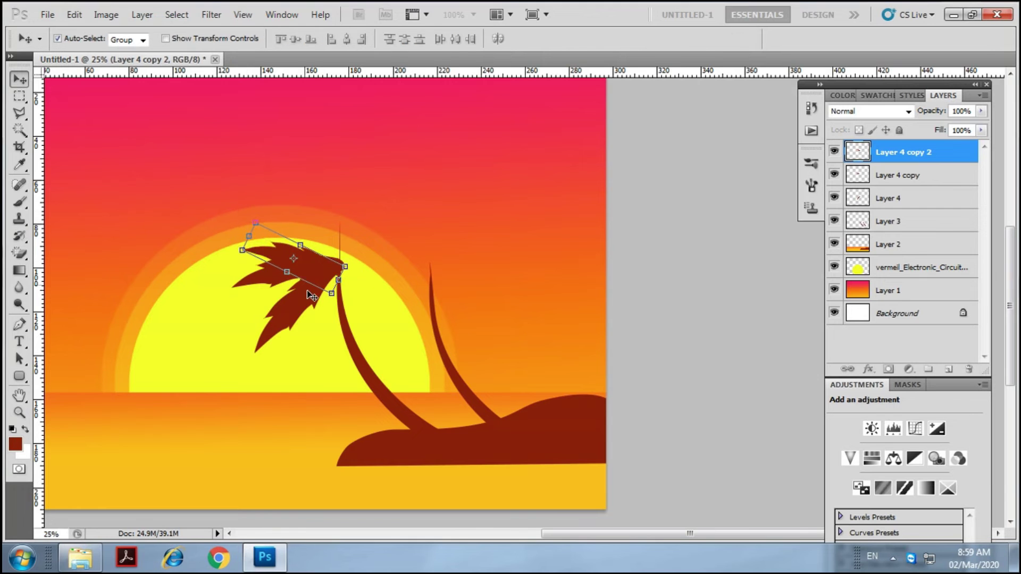
{"action": "left_click_drag", "start_coordinate": [301, 259], "coordinate": [306, 259]}
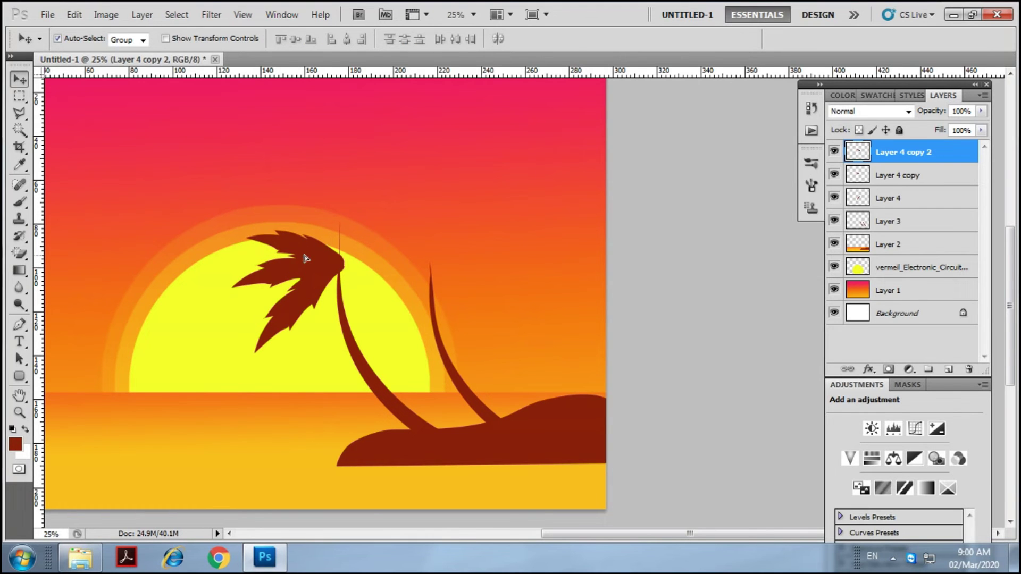
- Copy a leaf to the right, flip it horizontally, and rotate it to droop right
{"action": "left_click_drag", "start_coordinate": [304, 253], "coordinate": [365, 237]}
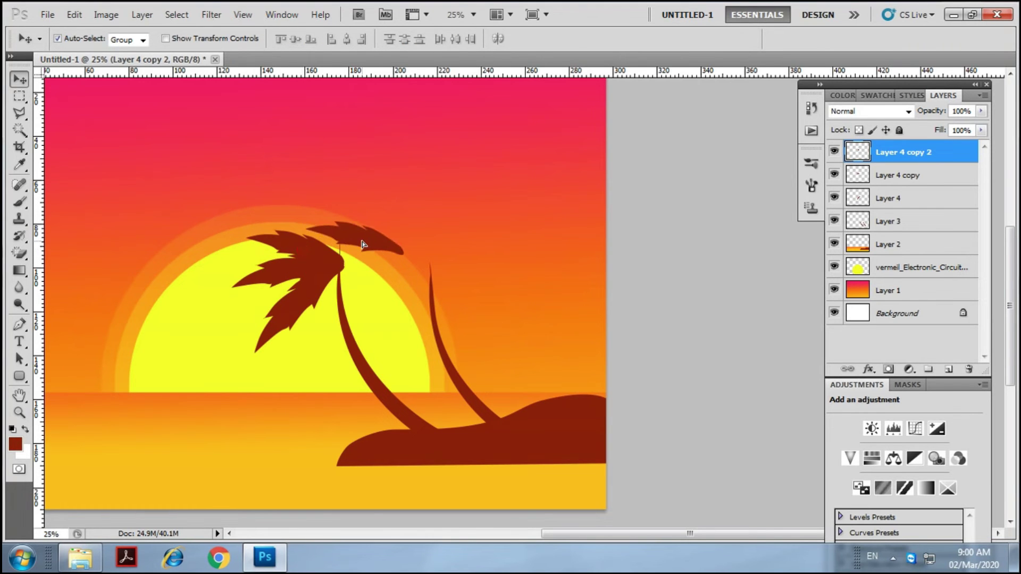
{"action": "key", "text": "ctrl+t"}
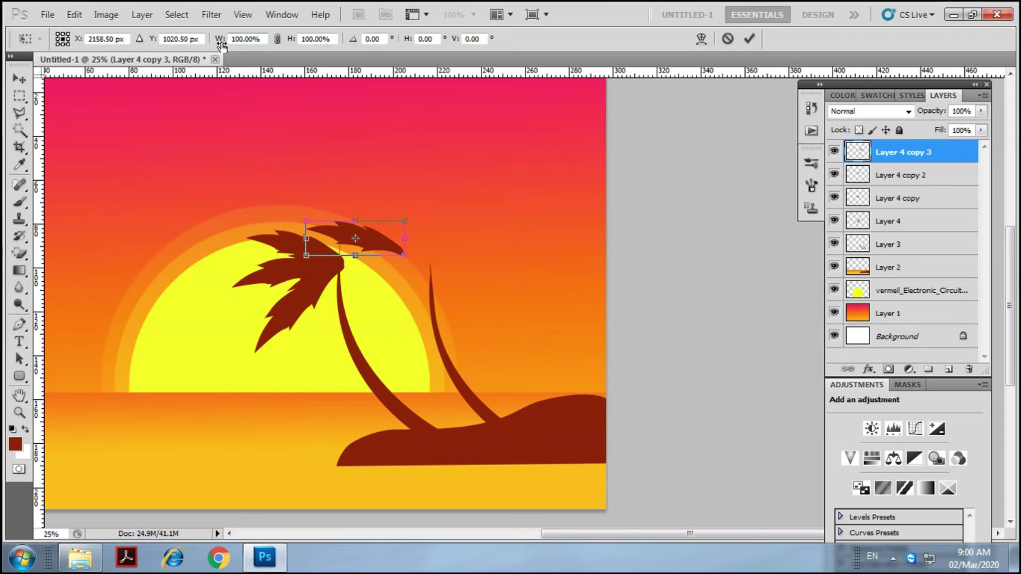
{"action": "left_click", "coordinate": [229, 38]}
{"action": "type", "text": "-"}
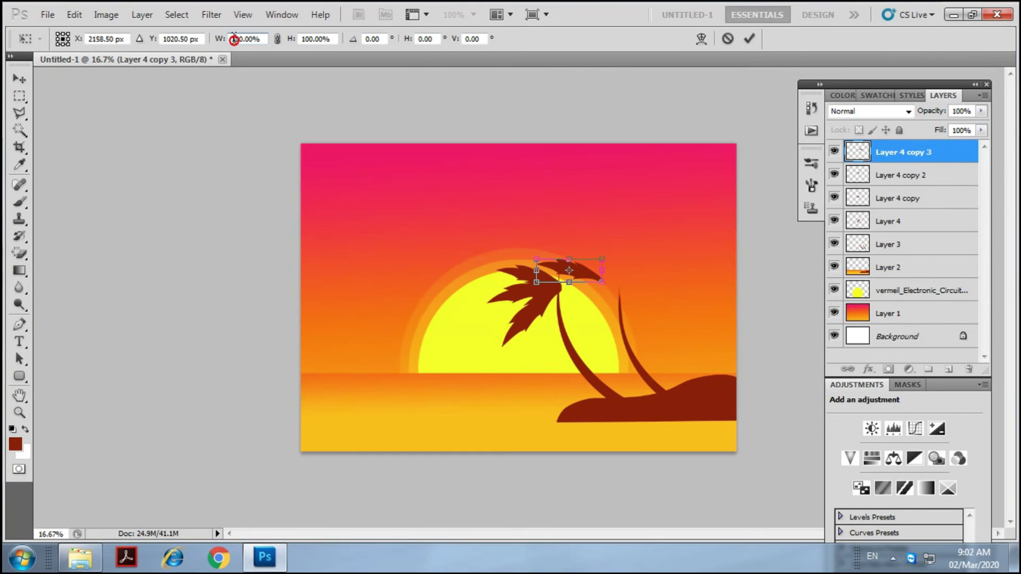
{"action": "left_click", "coordinate": [234, 39]}
{"action": "type", "text": "-"}
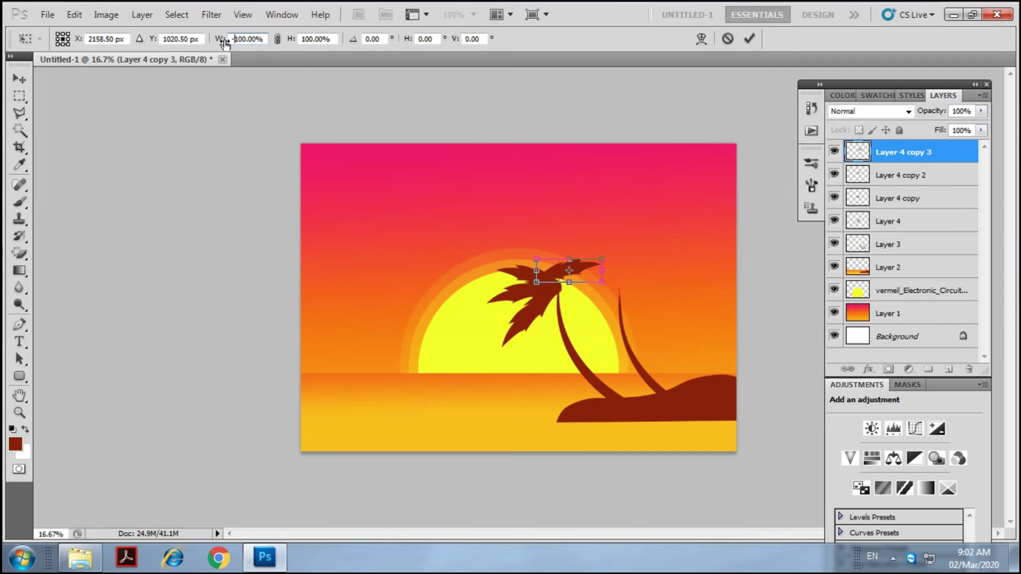
{"action": "key", "text": "ctrl+plus"}
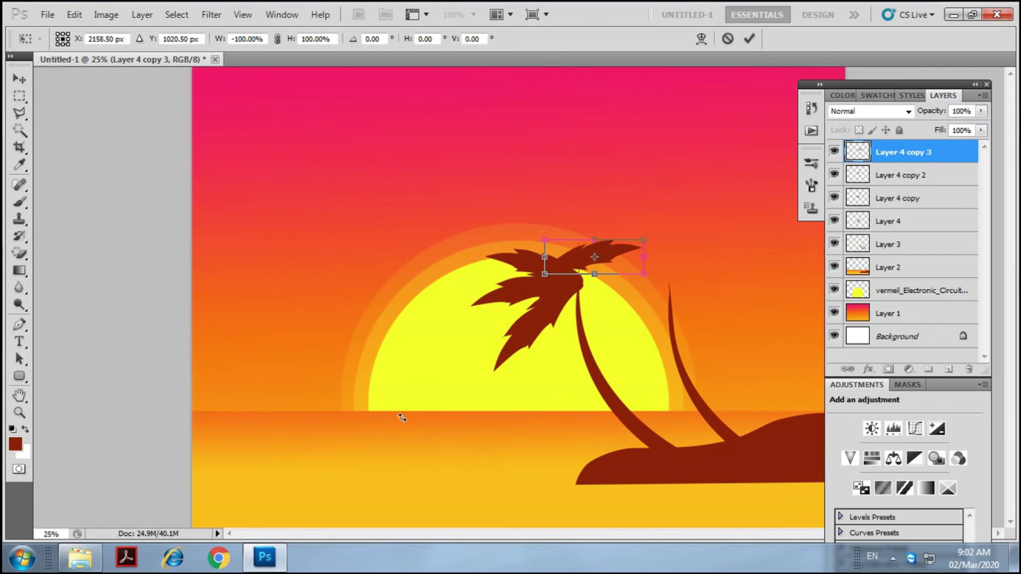
{"action": "key", "text": "ctrl+plus"}
{"action": "left_click_drag", "start_coordinate": [394, 415], "coordinate": [274, 409]}
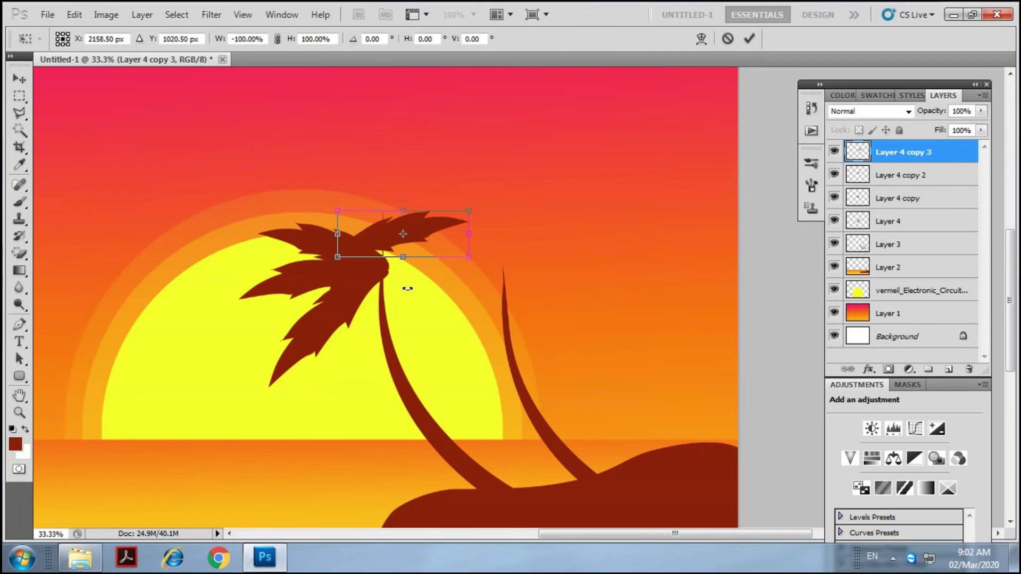
{"action": "left_click_drag", "start_coordinate": [429, 228], "coordinate": [462, 243]}
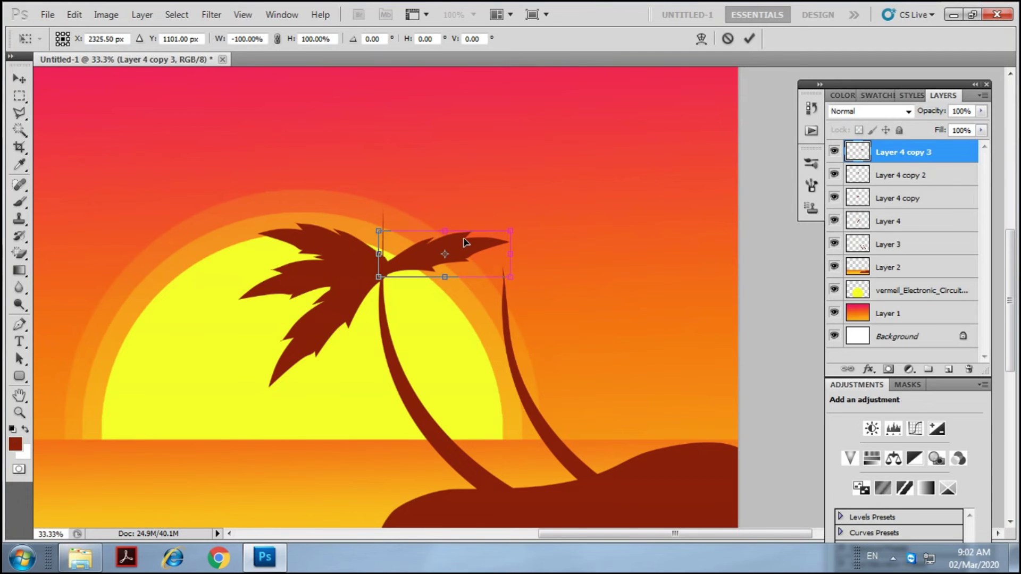
{"action": "left_click_drag", "start_coordinate": [534, 253], "coordinate": [517, 331]}
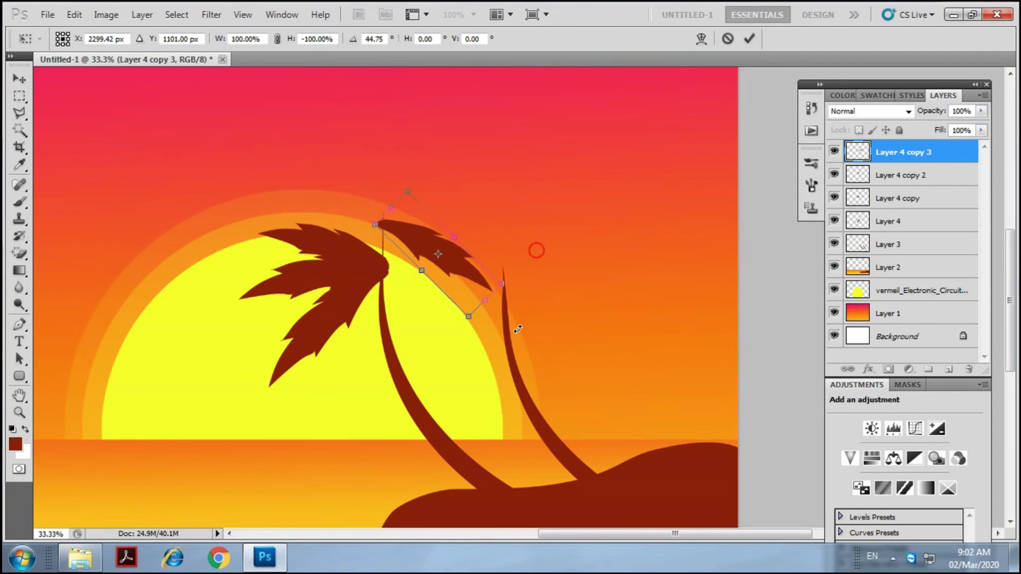
{"action": "key", "text": "Return"}
{"action": "mouse_move", "coordinate": [453, 262]}
{"action": "left_mouse_down"}
{"action": "mouse_move", "coordinate": [441, 308]}
{"action": "mouse_move", "coordinate": [445, 273]}
{"action": "left_mouse_up"}
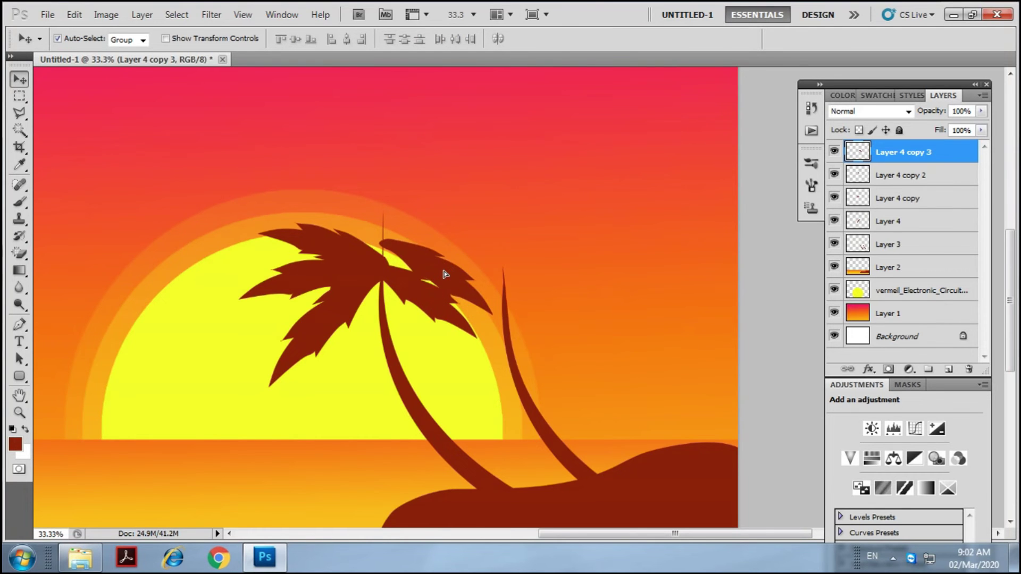
- Add two more leaf copies, rotated about 36 degrees and more, angled up-right on the crown
{"action": "key", "text": "ctrl+j"}
{"action": "key", "text": "ctrl+t"}
{"action": "left_click_drag", "start_coordinate": [534, 296], "coordinate": [530, 235]}
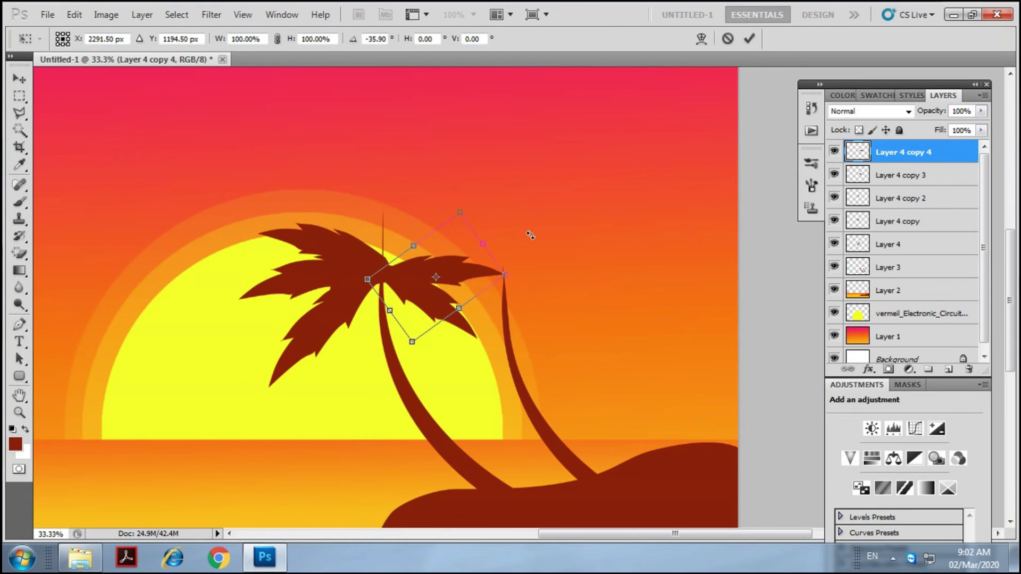
{"action": "left_click_drag", "start_coordinate": [440, 279], "coordinate": [436, 274]}
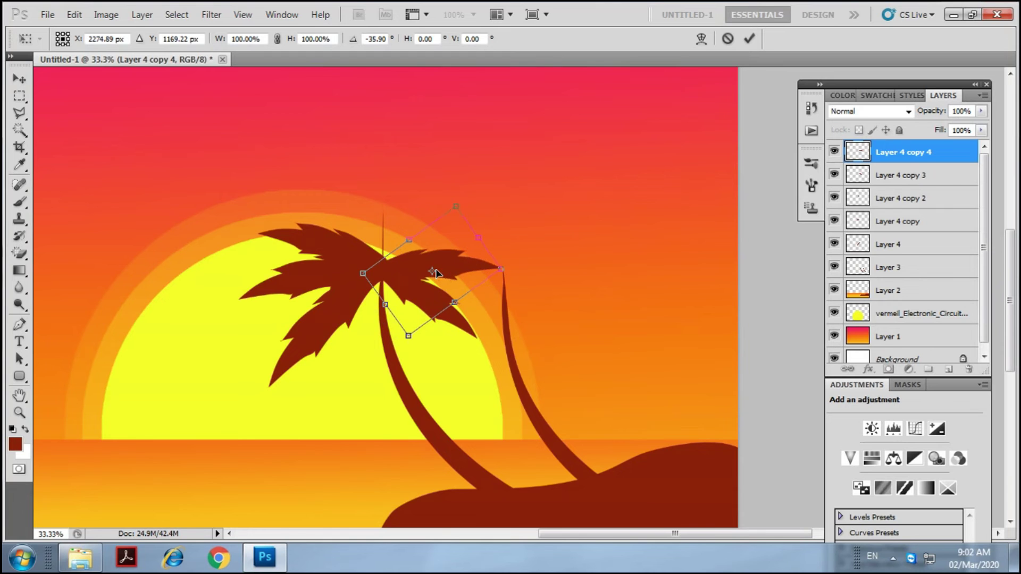
{"action": "key", "text": "Return"}
{"action": "left_click_drag", "start_coordinate": [433, 271], "coordinate": [423, 248], "text": "alt"}
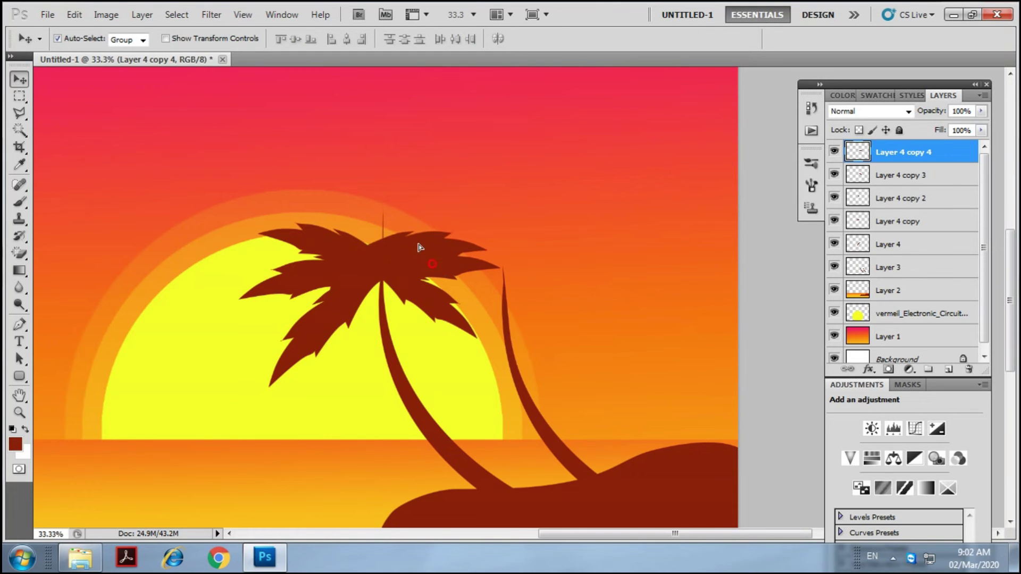
{"action": "key", "text": "ctrl+t"}
{"action": "mouse_move", "coordinate": [500, 265]}
{"action": "left_mouse_down"}
{"action": "mouse_move", "coordinate": [499, 217]}
{"action": "mouse_move", "coordinate": [468, 207]}
{"action": "left_mouse_up"}
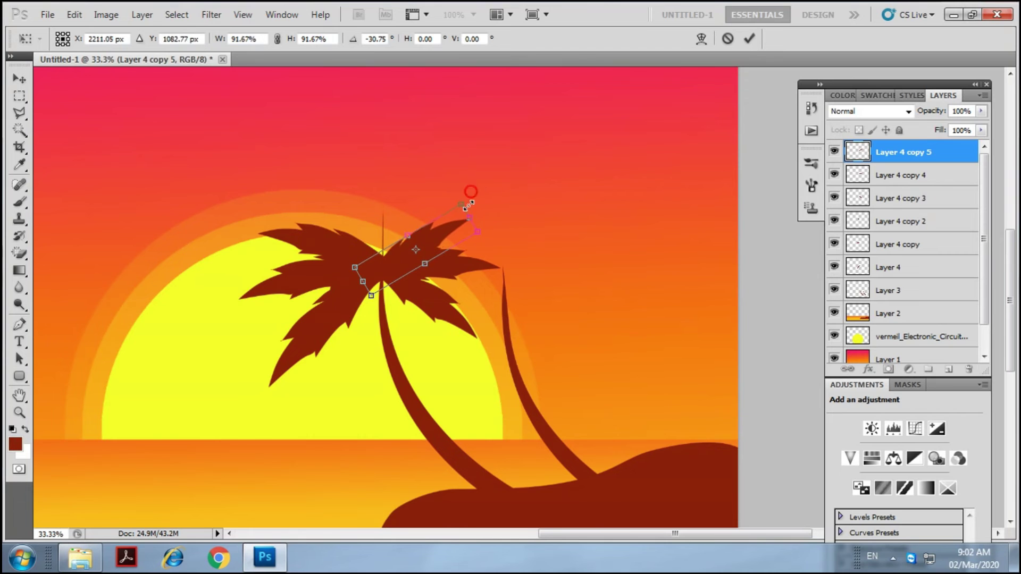
{"action": "key", "text": "Return"}
{"action": "left_click_drag", "start_coordinate": [426, 244], "coordinate": [436, 227]}
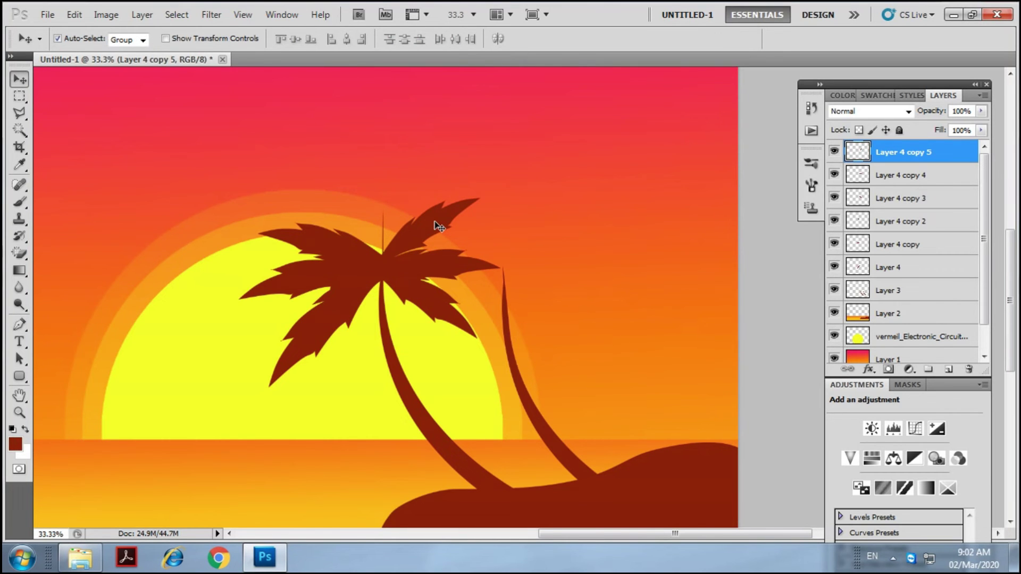
- Add a final rotated leaf copy at the top of the palm crown
{"action": "left_click_drag", "start_coordinate": [436, 226], "coordinate": [412, 216], "text": "alt"}
{"action": "key", "text": "ctrl+t"}
{"action": "left_click_drag", "start_coordinate": [484, 213], "coordinate": [460, 169]}
{"action": "left_click_drag", "start_coordinate": [415, 204], "coordinate": [404, 195]}
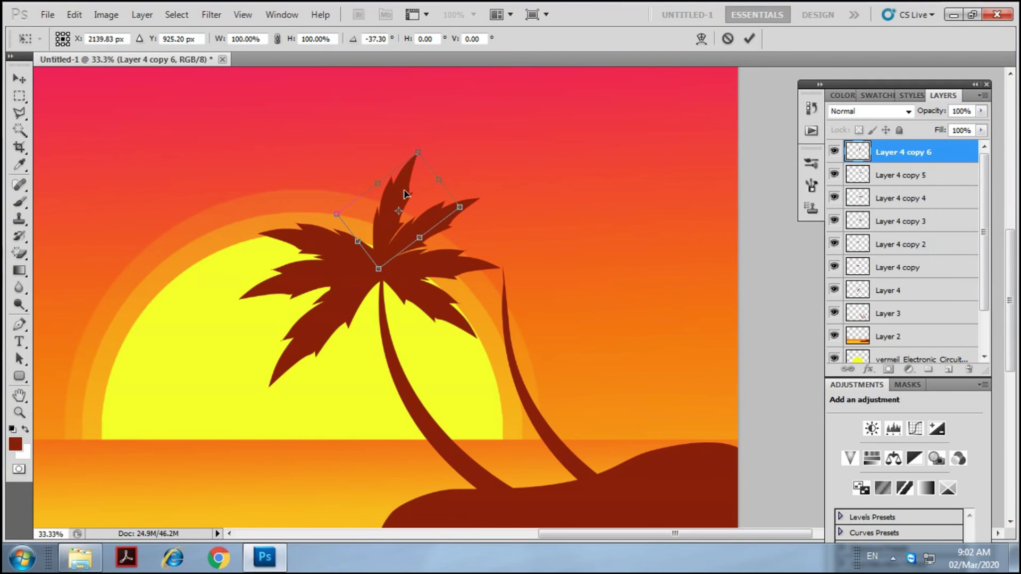
{"action": "left_click_drag", "start_coordinate": [496, 179], "coordinate": [495, 178]}
{"action": "key", "text": "Return"}
{"action": "left_click_drag", "start_coordinate": [406, 205], "coordinate": [392, 209]}
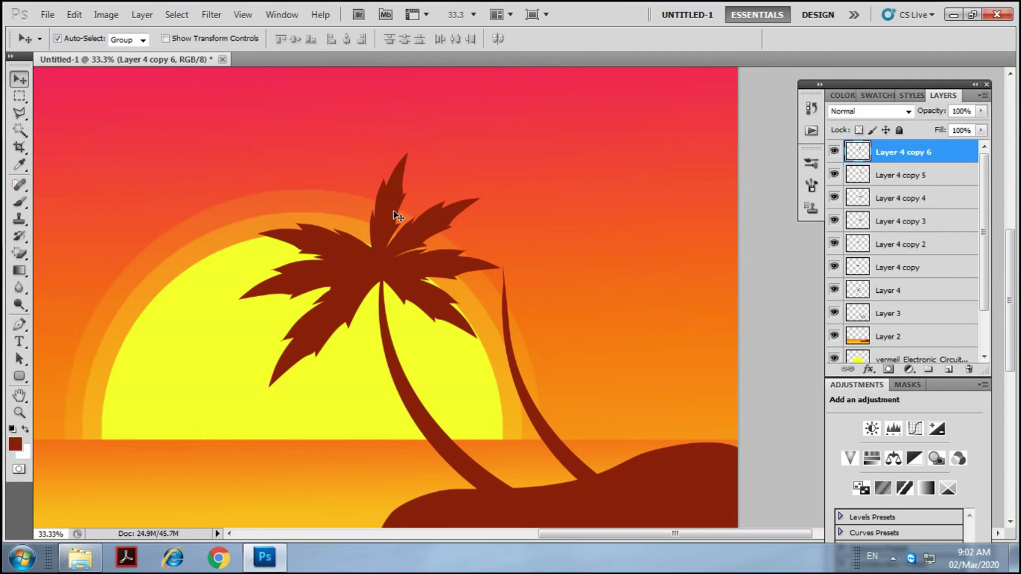
- Merge the leaf layers into one palm crown, shrink it slightly and nudge it up-left
{"action": "left_click", "coordinate": [890, 293], "text": "shift"}
{"action": "right_click", "coordinate": [890, 294]}
{"action": "left_click", "coordinate": [796, 496]}
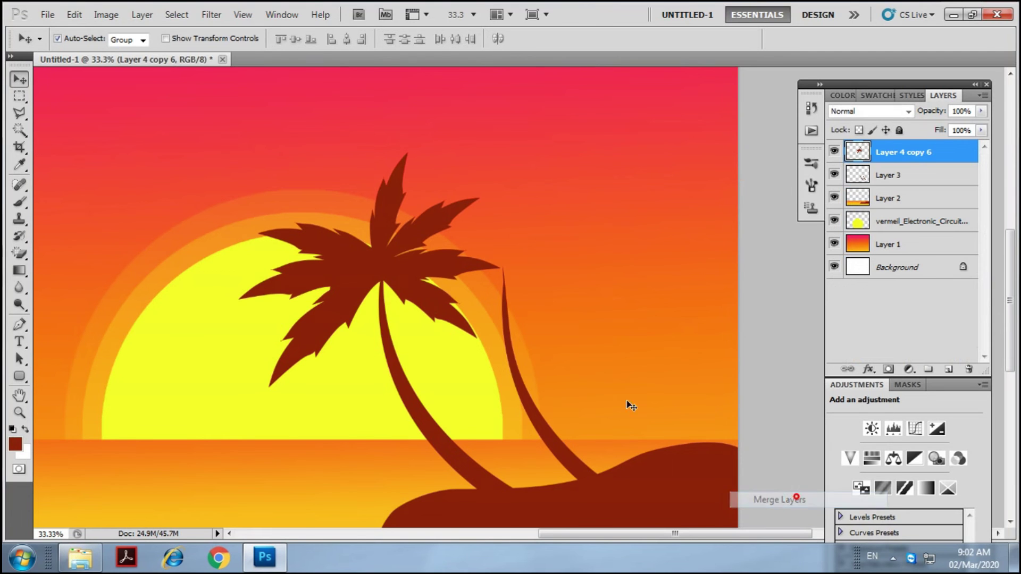
{"action": "key", "text": "ctrl+t"}
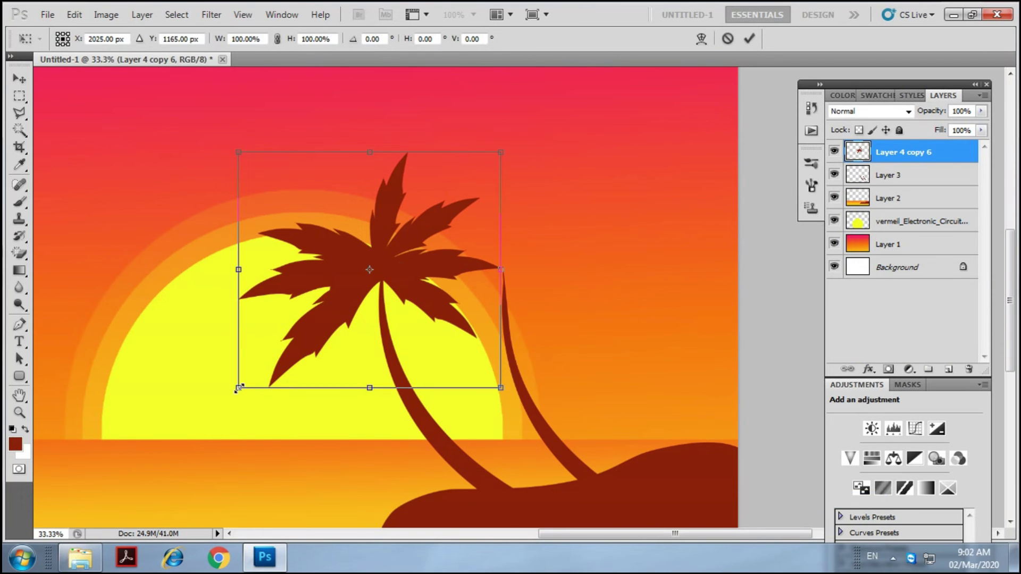
{"action": "left_click_drag", "start_coordinate": [239, 388], "coordinate": [271, 368]}
{"action": "key", "text": "Return"}
{"action": "mouse_move", "coordinate": [421, 228]}
{"action": "left_mouse_down"}
{"action": "mouse_move", "coordinate": [392, 229]}
{"action": "mouse_move", "coordinate": [406, 229]}
{"action": "mouse_move", "coordinate": [398, 240]}
{"action": "mouse_move", "coordinate": [550, 258]}
{"action": "left_mouse_up"}
- Place a copy of the crown scaled to about 75% on top of the right trunk
{"action": "key", "text": "ctrl+t"}
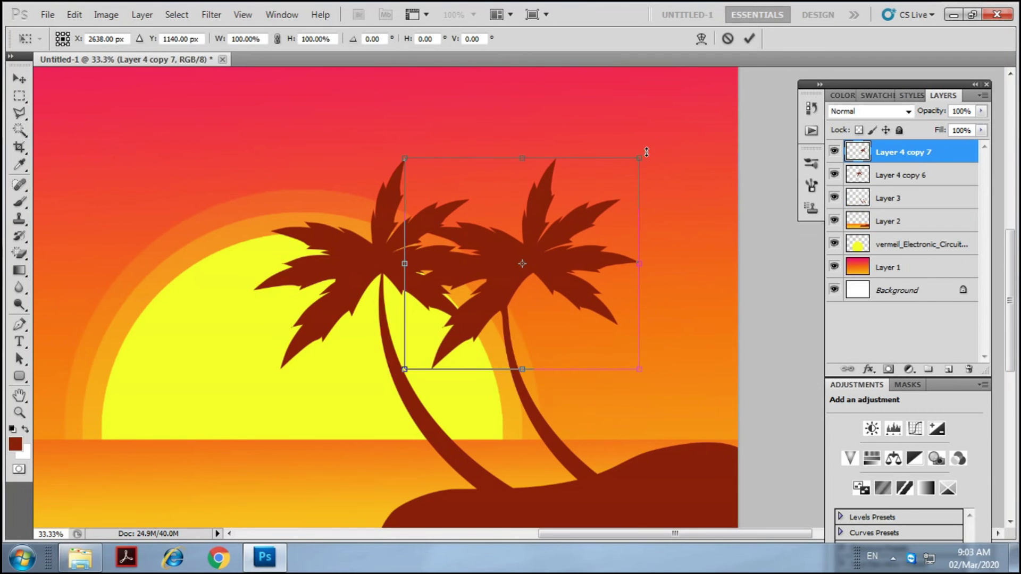
{"action": "left_click_drag", "start_coordinate": [645, 158], "coordinate": [586, 212], "text": "shift"}
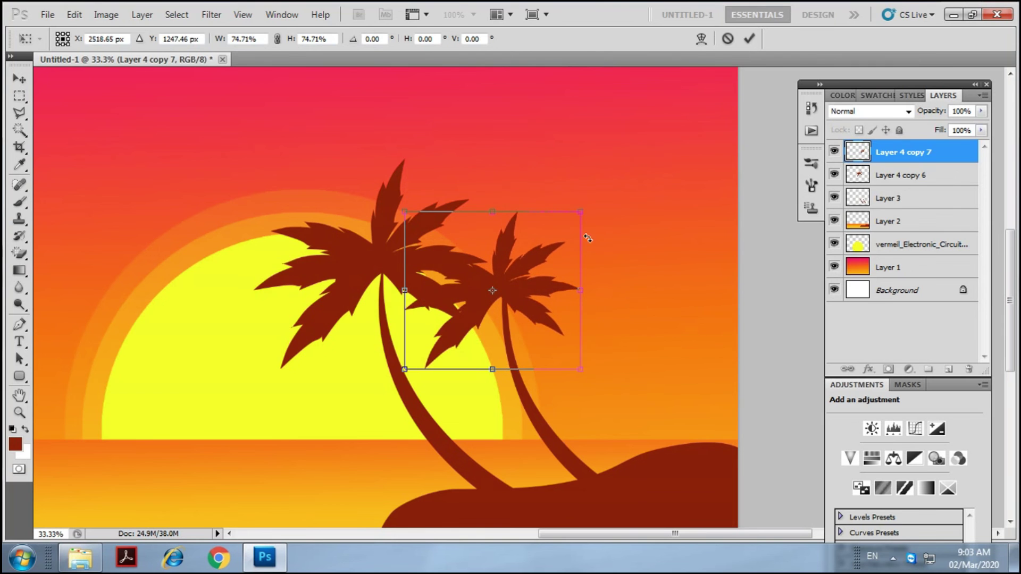
{"action": "key", "text": "Return"}
{"action": "left_click_drag", "start_coordinate": [513, 269], "coordinate": [518, 260]}
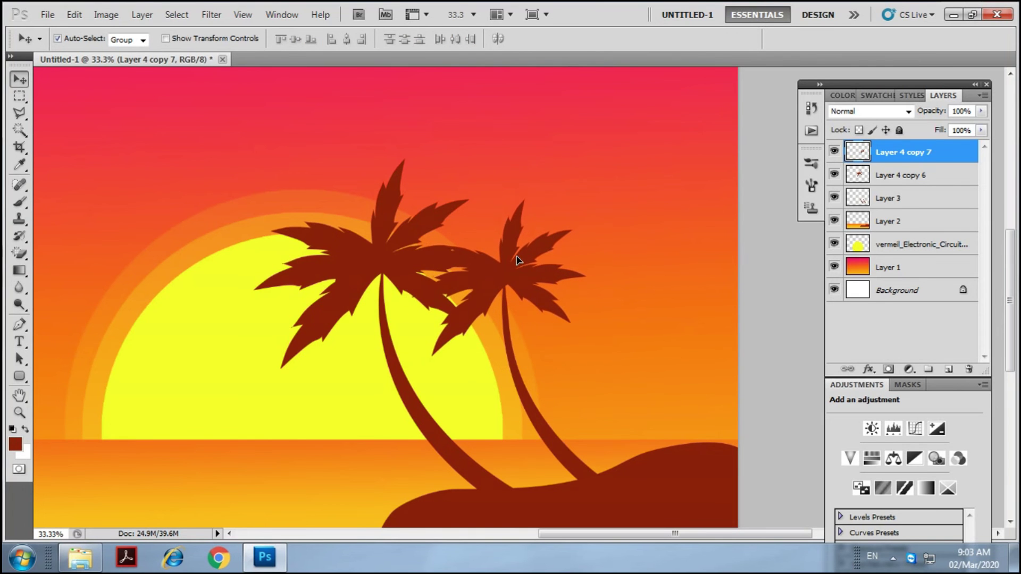
{"action": "key", "text": "ctrl+minus"}
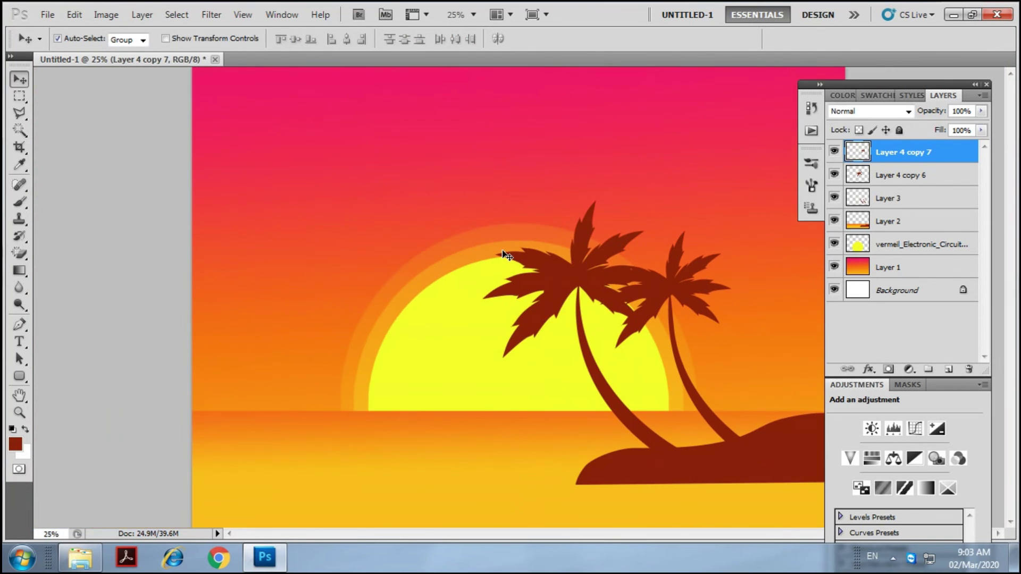
{"action": "key", "text": "ctrl+minus"}
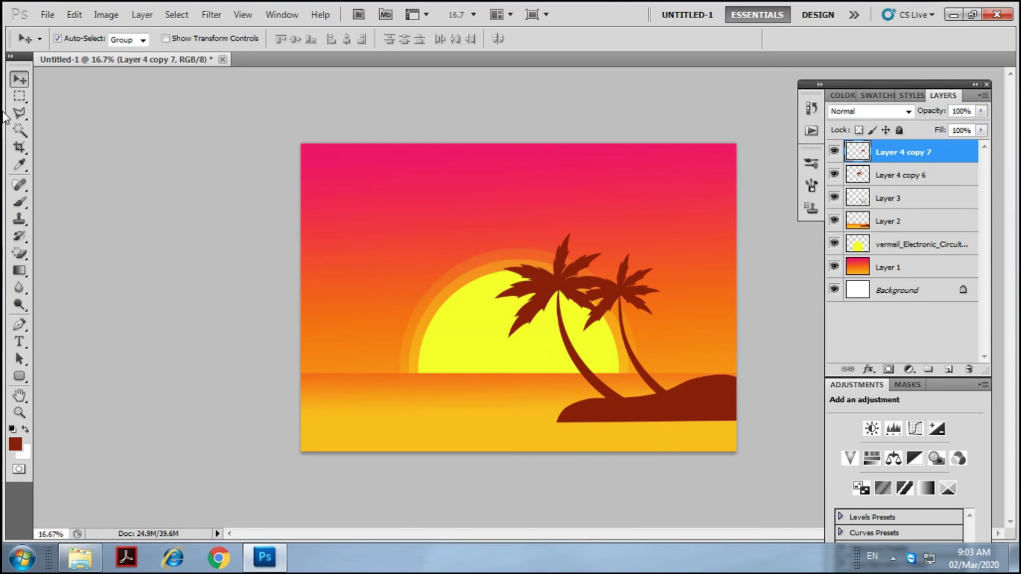
- Select the bottom strip of the poster and start choosing a pinkish foreground colour
{"action": "left_click", "coordinate": [19, 96]}
{"action": "left_click_drag", "start_coordinate": [753, 415], "coordinate": [223, 469]}
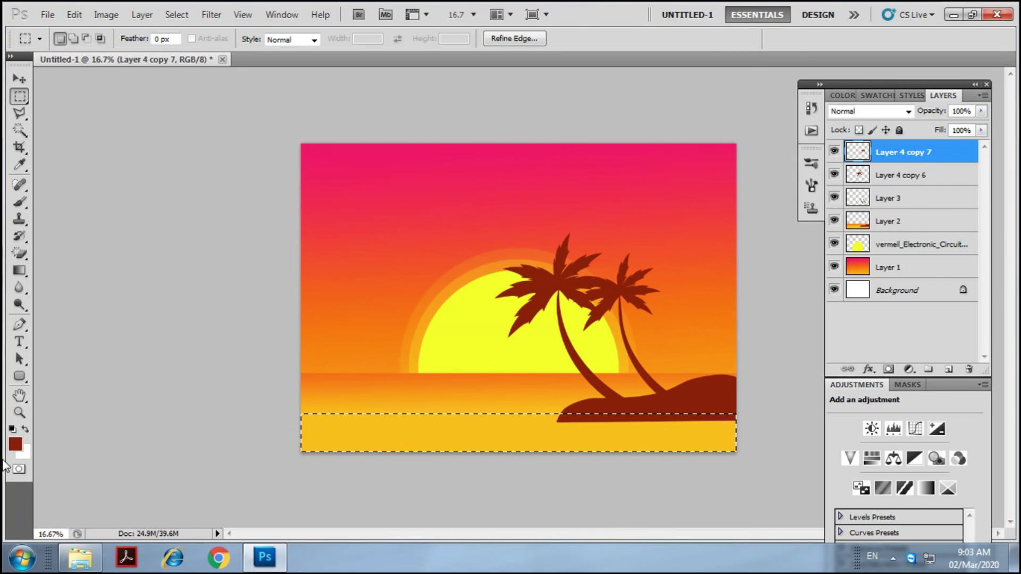
{"action": "left_click", "coordinate": [14, 444]}
{"action": "mouse_move", "coordinate": [688, 157]}
{"action": "left_mouse_down"}
{"action": "mouse_move", "coordinate": [719, 131]}
{"action": "mouse_move", "coordinate": [711, 64]}
{"action": "left_mouse_up"}
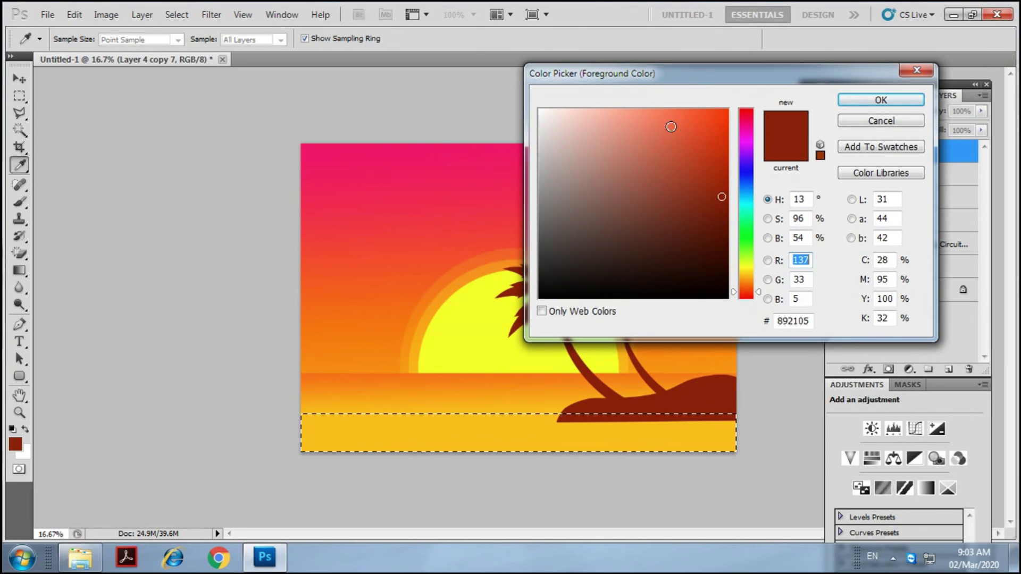
{"action": "left_click", "coordinate": [745, 127]}
{"action": "left_click", "coordinate": [678, 113]}
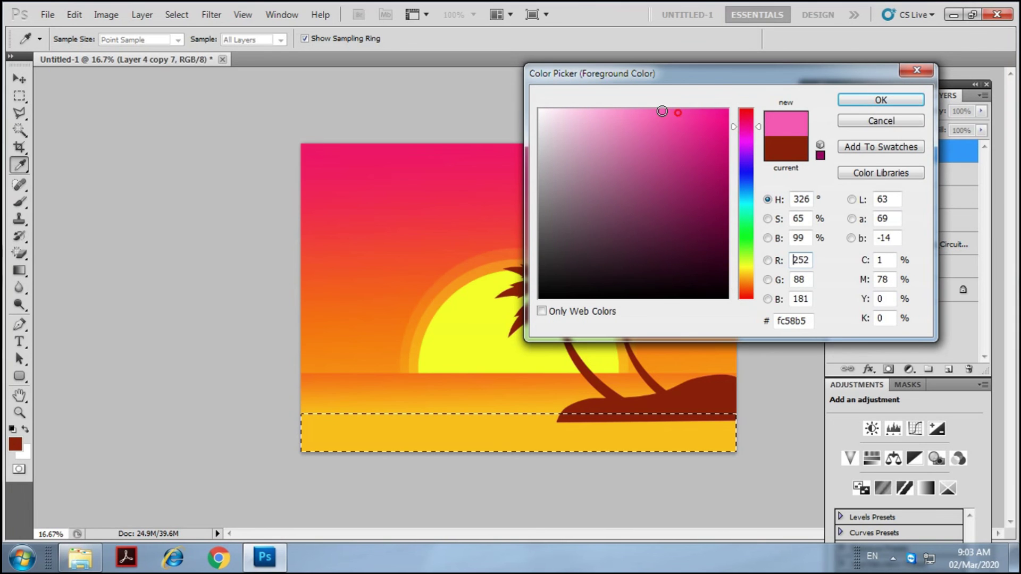
{"action": "left_click_drag", "start_coordinate": [749, 129], "coordinate": [746, 120]}
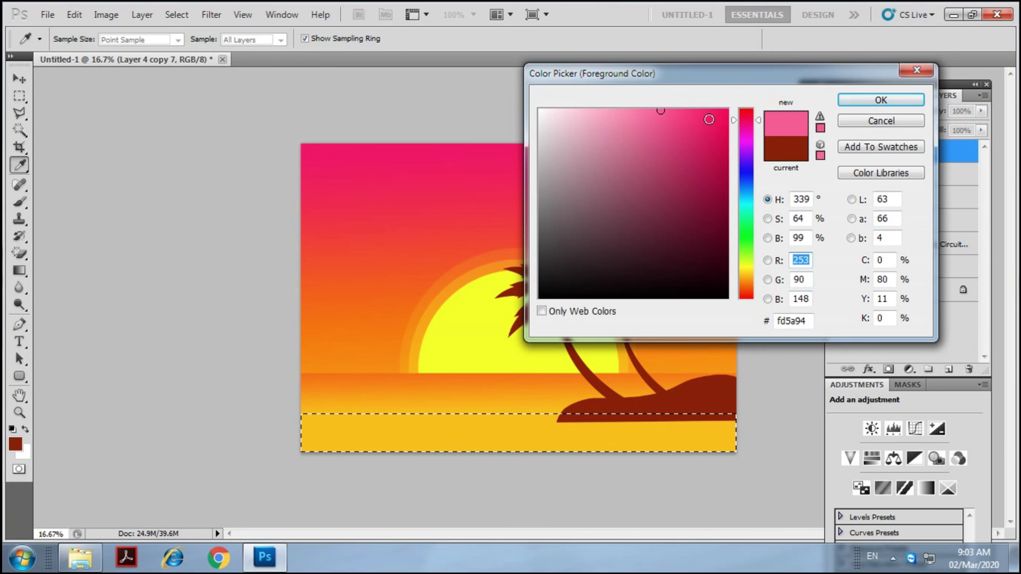
- Adjust the foreground to a soft peach-orange and fill the bottom strip with it
{"action": "left_click_drag", "start_coordinate": [746, 276], "coordinate": [744, 288]}
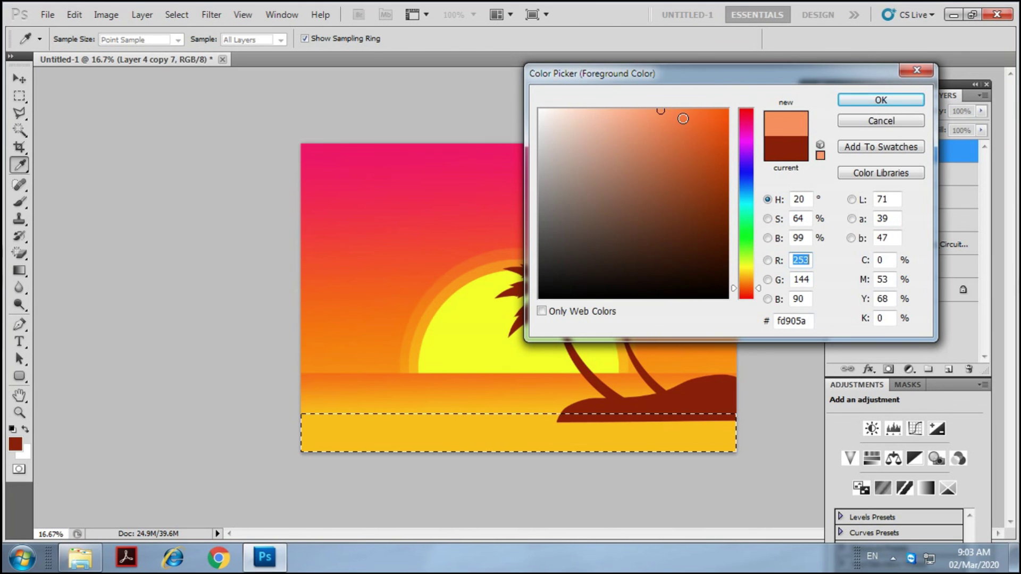
{"action": "left_click", "coordinate": [686, 110]}
{"action": "left_click_drag", "start_coordinate": [687, 111], "coordinate": [672, 109]}
{"action": "left_click", "coordinate": [860, 102]}
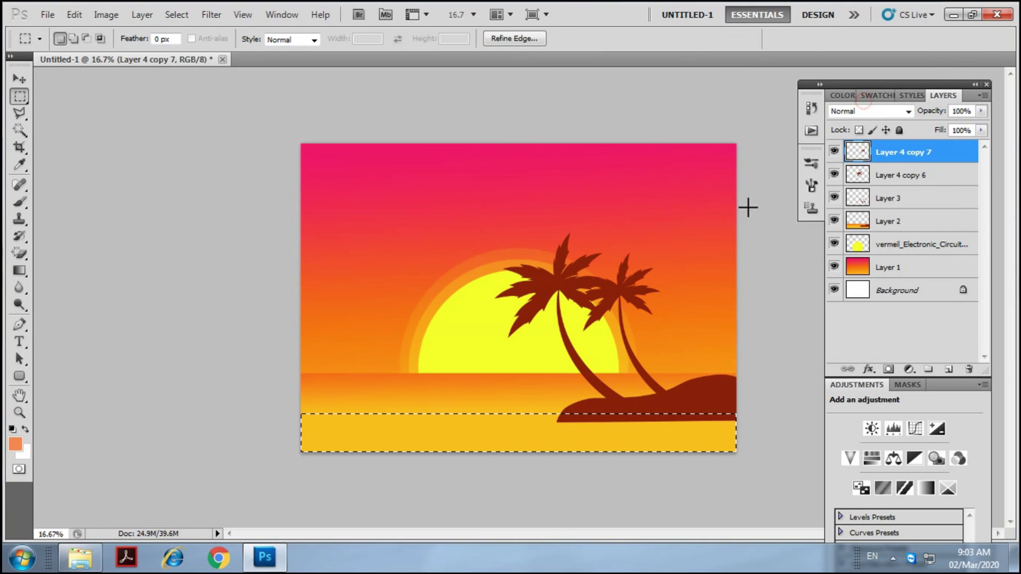
{"action": "key", "text": "alt+BackSpace"}
{"action": "key", "text": "ctrl+d"}
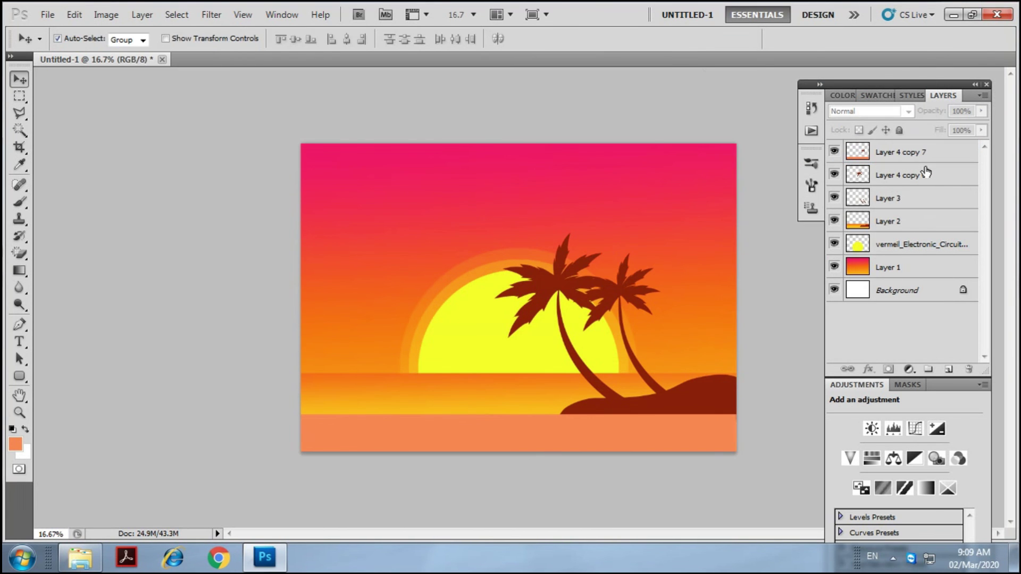
- Add a new layer above the top layer and begin a bird outline with the Pen tool
{"action": "left_click", "coordinate": [920, 156]}
{"action": "key", "text": "ctrl+shift+n"}
{"action": "key", "text": "Return"}
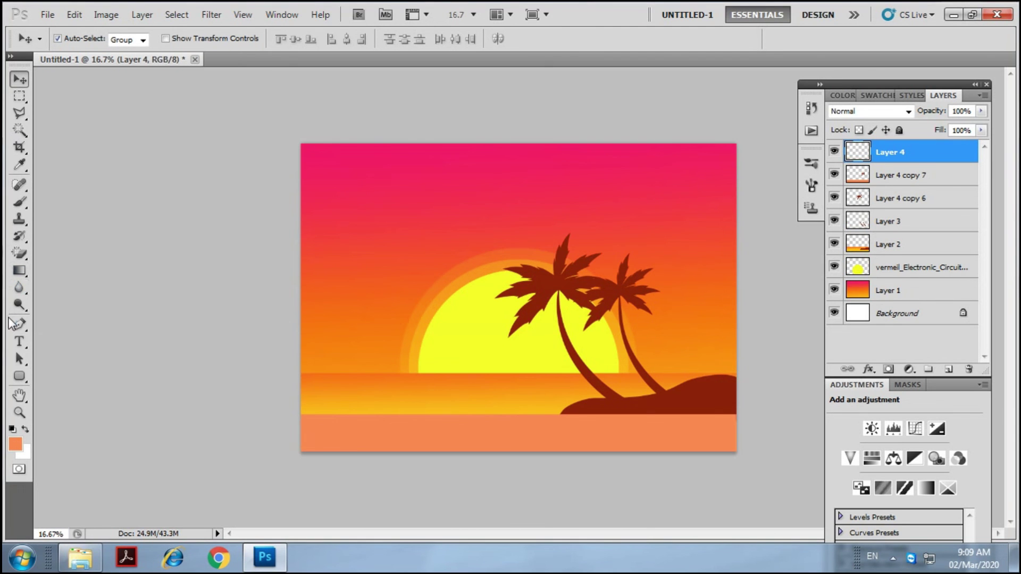
{"action": "left_click", "coordinate": [16, 323]}
{"action": "left_click", "coordinate": [356, 218]}
{"action": "left_click_drag", "start_coordinate": [376, 224], "coordinate": [378, 228]}
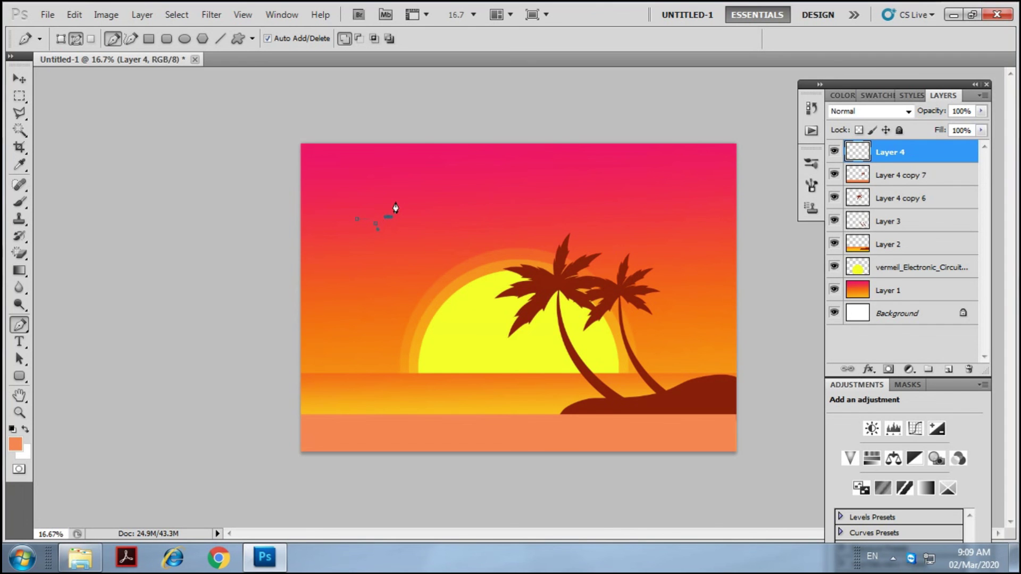
- Draw a two-winged bird outline in the upper-left sky and convert it to a selection
{"action": "key", "text": "ctrl+plus"}
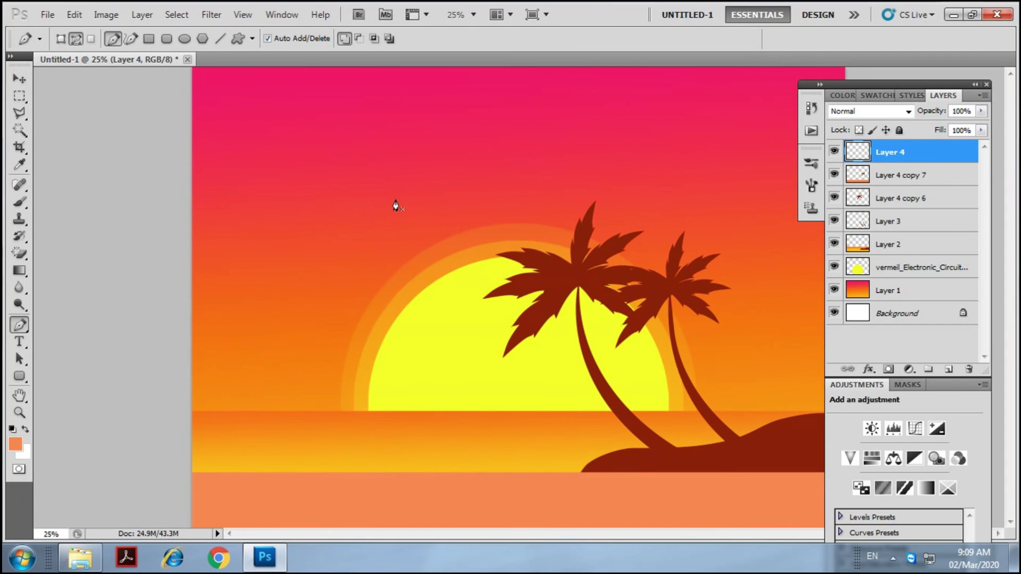
{"action": "left_click", "coordinate": [251, 167]}
{"action": "left_click_drag", "start_coordinate": [271, 164], "coordinate": [275, 167]}
{"action": "left_click", "coordinate": [277, 169]}
{"action": "left_click", "coordinate": [308, 169]}
{"action": "left_click_drag", "start_coordinate": [251, 167], "coordinate": [249, 184]}
{"action": "key", "text": "ctrl+Return"}
- Fill the bird selection with the palm trees' dark red colour
{"action": "left_click", "coordinate": [15, 444]}
{"action": "mouse_move", "coordinate": [639, 73]}
{"action": "left_mouse_down"}
{"action": "mouse_move", "coordinate": [429, 335]}
{"action": "mouse_move", "coordinate": [479, 347]}
{"action": "left_mouse_up"}
{"action": "left_click", "coordinate": [585, 250]}
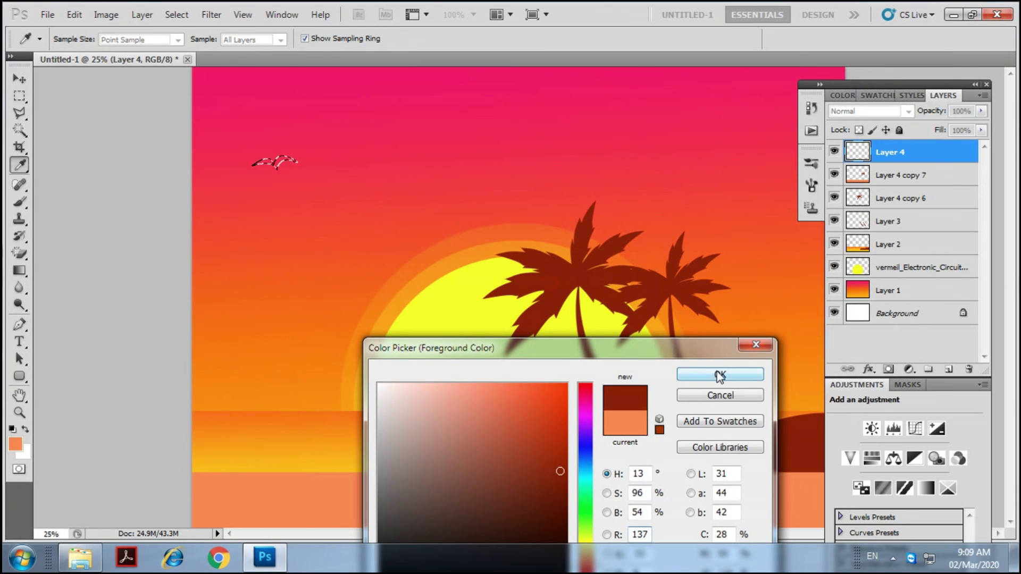
{"action": "left_click", "coordinate": [720, 376]}
{"action": "key", "text": "alt+BackSpace"}
{"action": "key", "text": "ctrl+d"}
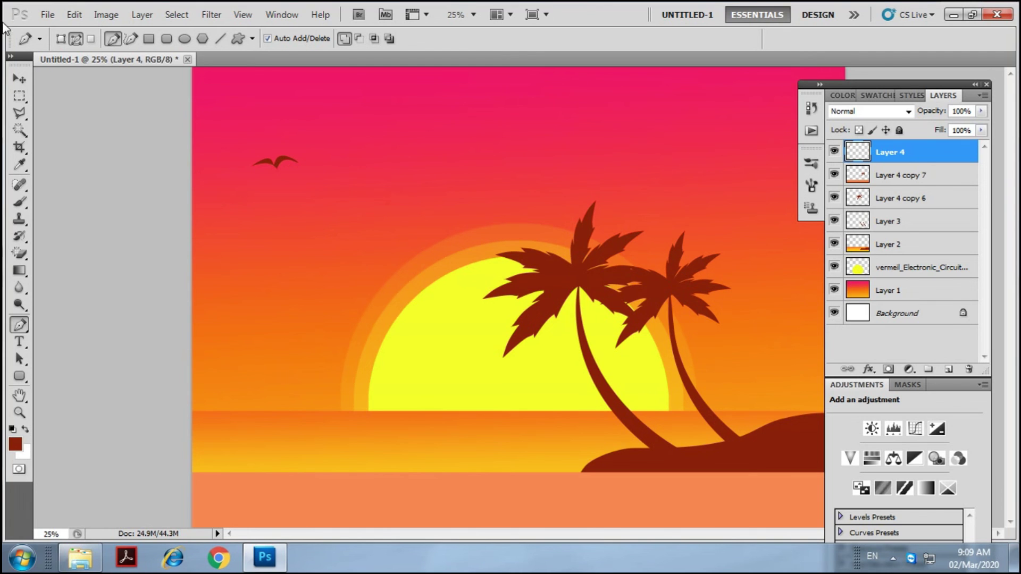
{"action": "left_click", "coordinate": [19, 81]}
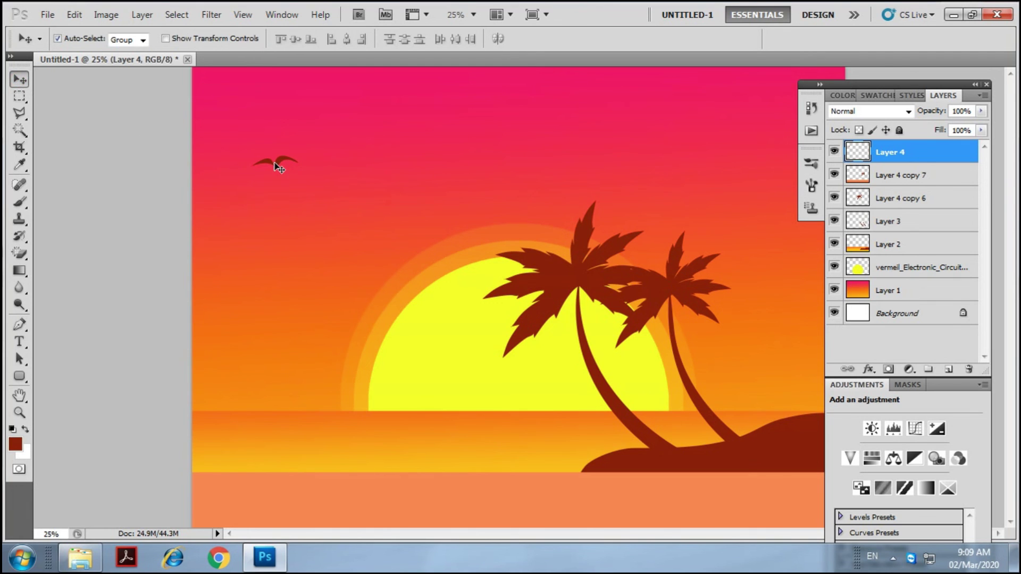
- Duplicate the bird lower in the sky and as a pair in the upper right
{"action": "mouse_move", "coordinate": [276, 166]}
{"action": "left_mouse_down"}
{"action": "mouse_move", "coordinate": [432, 313]}
{"action": "mouse_move", "coordinate": [283, 269]}
{"action": "mouse_move", "coordinate": [305, 276]}
{"action": "mouse_move", "coordinate": [297, 285]}
{"action": "left_mouse_up"}
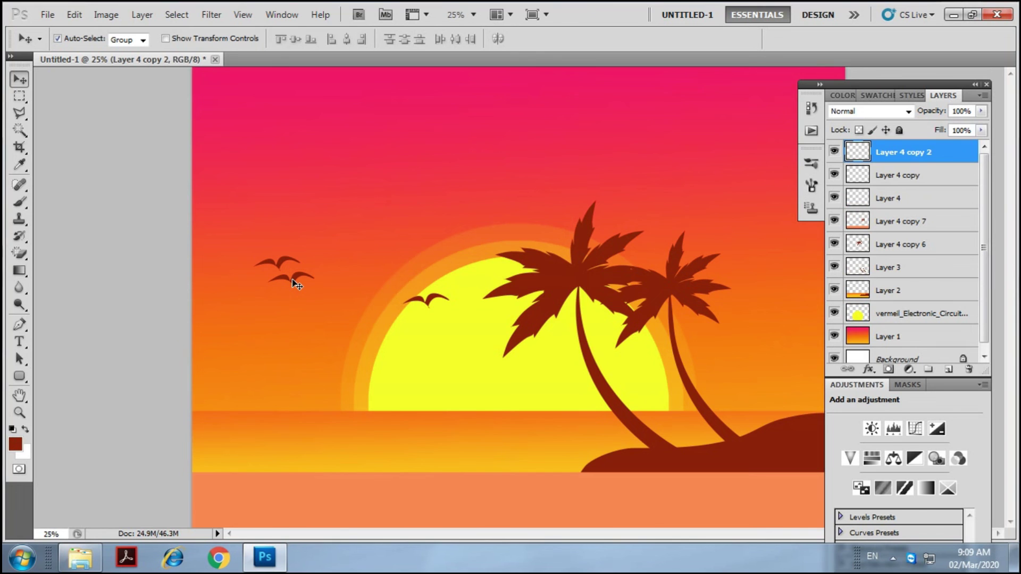
{"action": "key", "text": "ctrl+minus"}
{"action": "mouse_move", "coordinate": [373, 289]}
{"action": "left_mouse_down"}
{"action": "mouse_move", "coordinate": [685, 263]}
{"action": "mouse_move", "coordinate": [691, 234]}
{"action": "mouse_move", "coordinate": [704, 242]}
{"action": "left_mouse_up"}
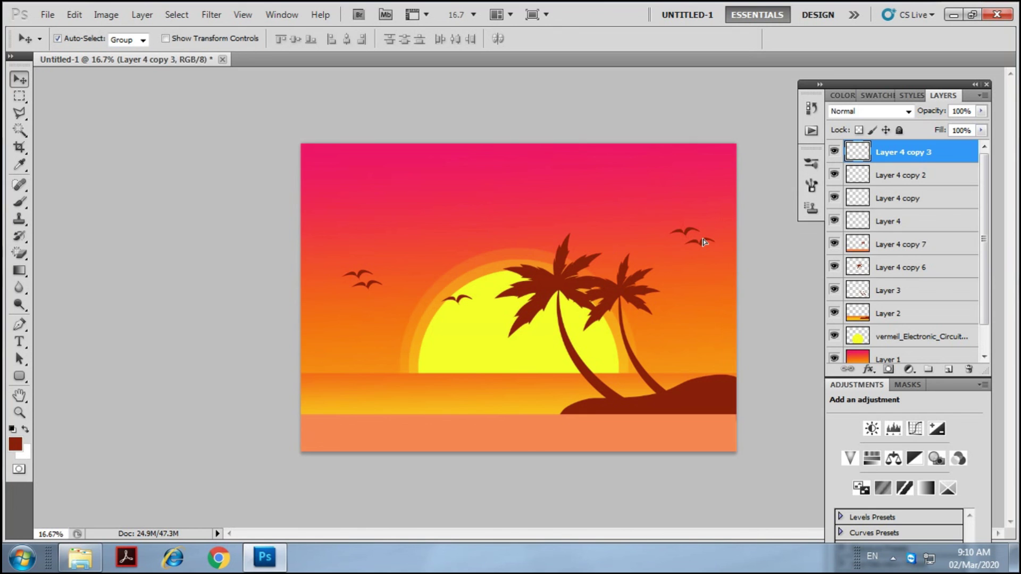
{"action": "left_click", "coordinate": [707, 243], "text": "alt"}
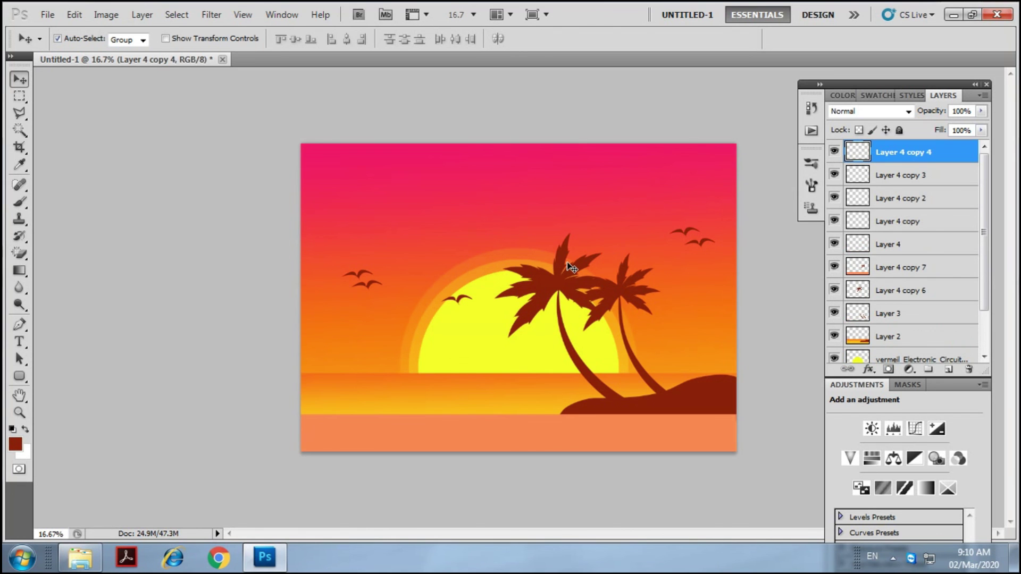